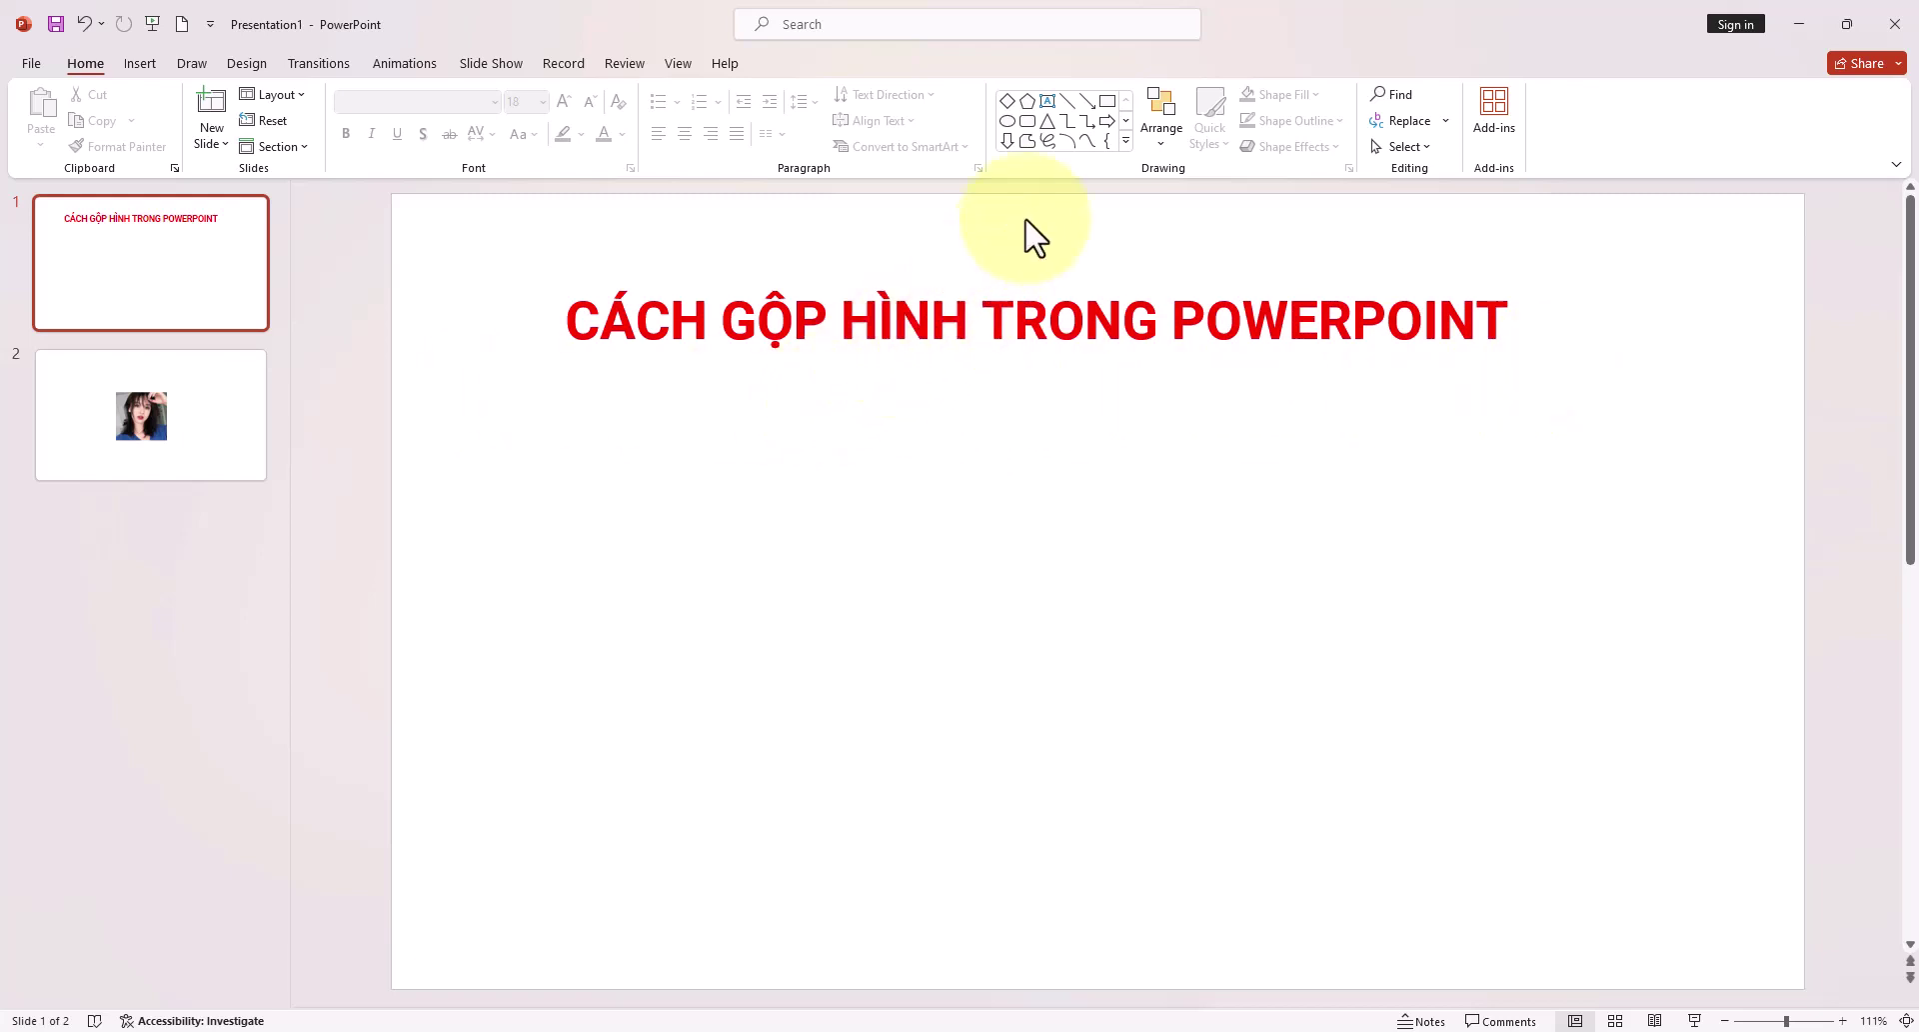
Draw a blue diamond below the title and Ctrl-drag an overlapping copy to its right
{"action": "left_click", "coordinate": [1126, 141]}
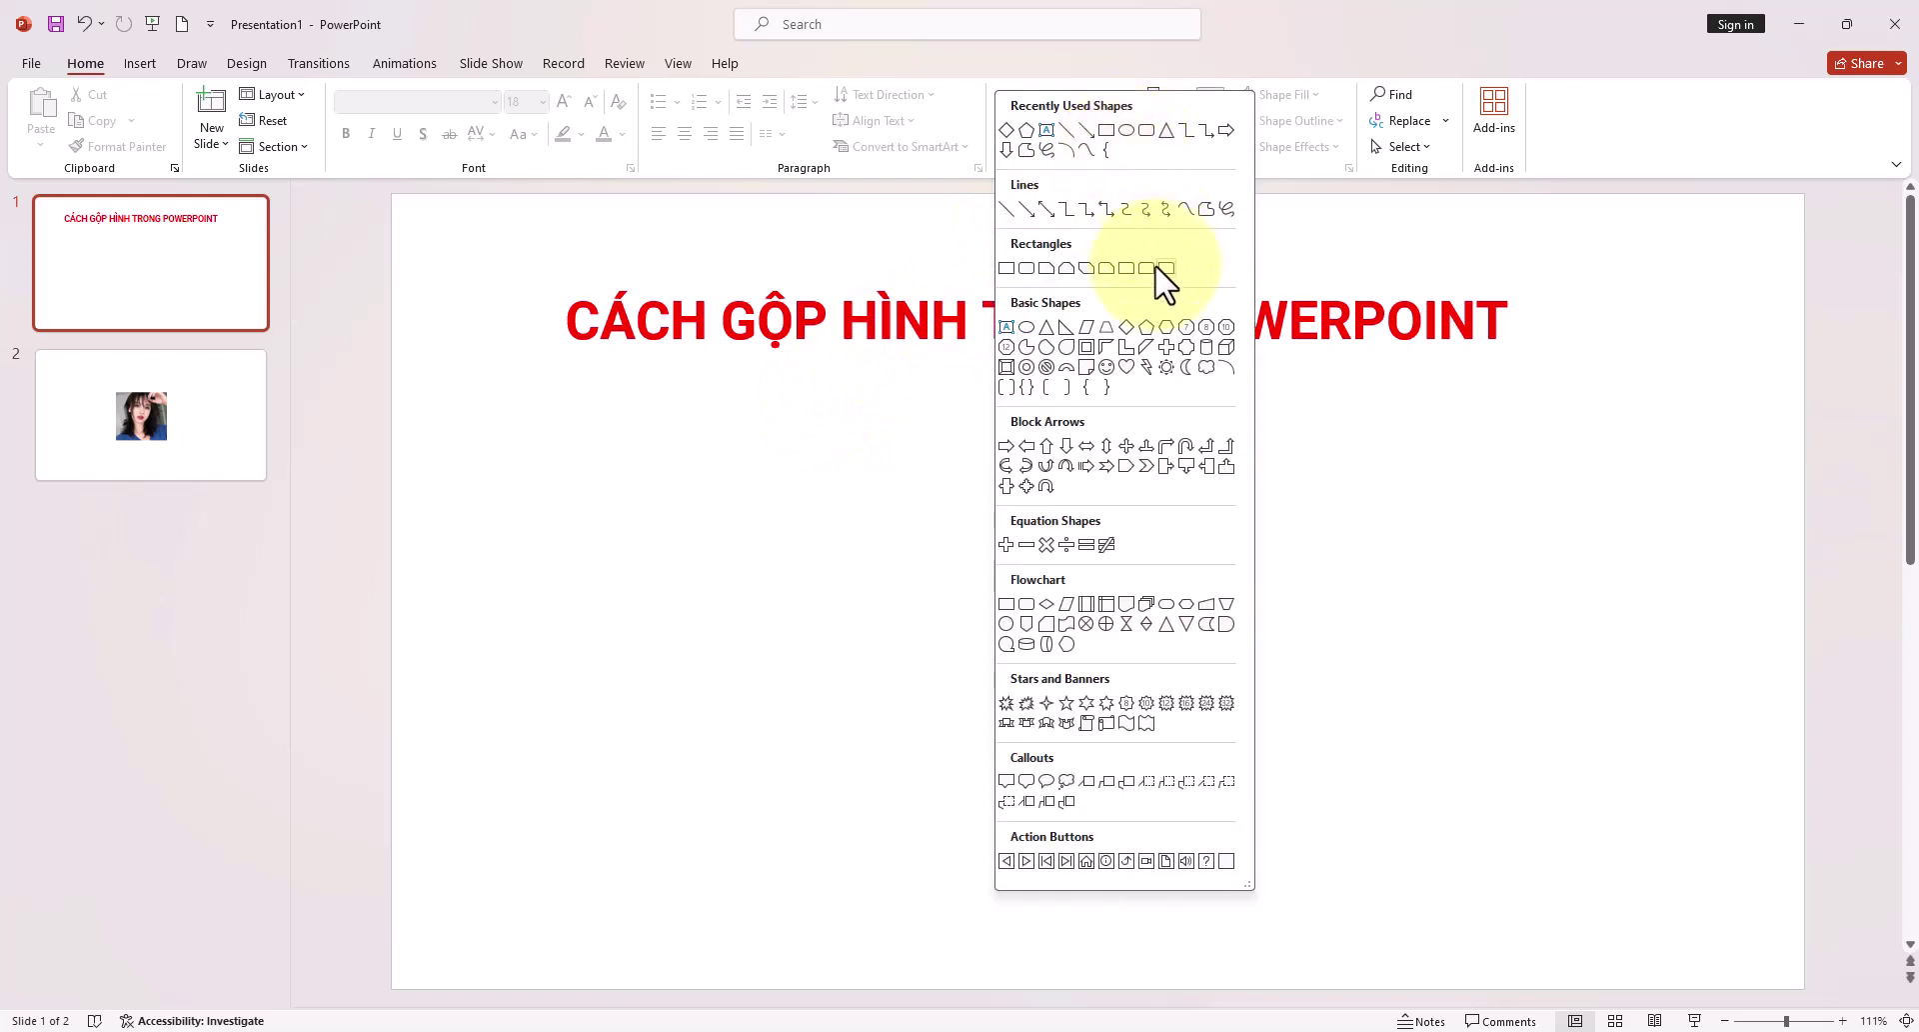
{"action": "left_click", "coordinate": [1127, 330]}
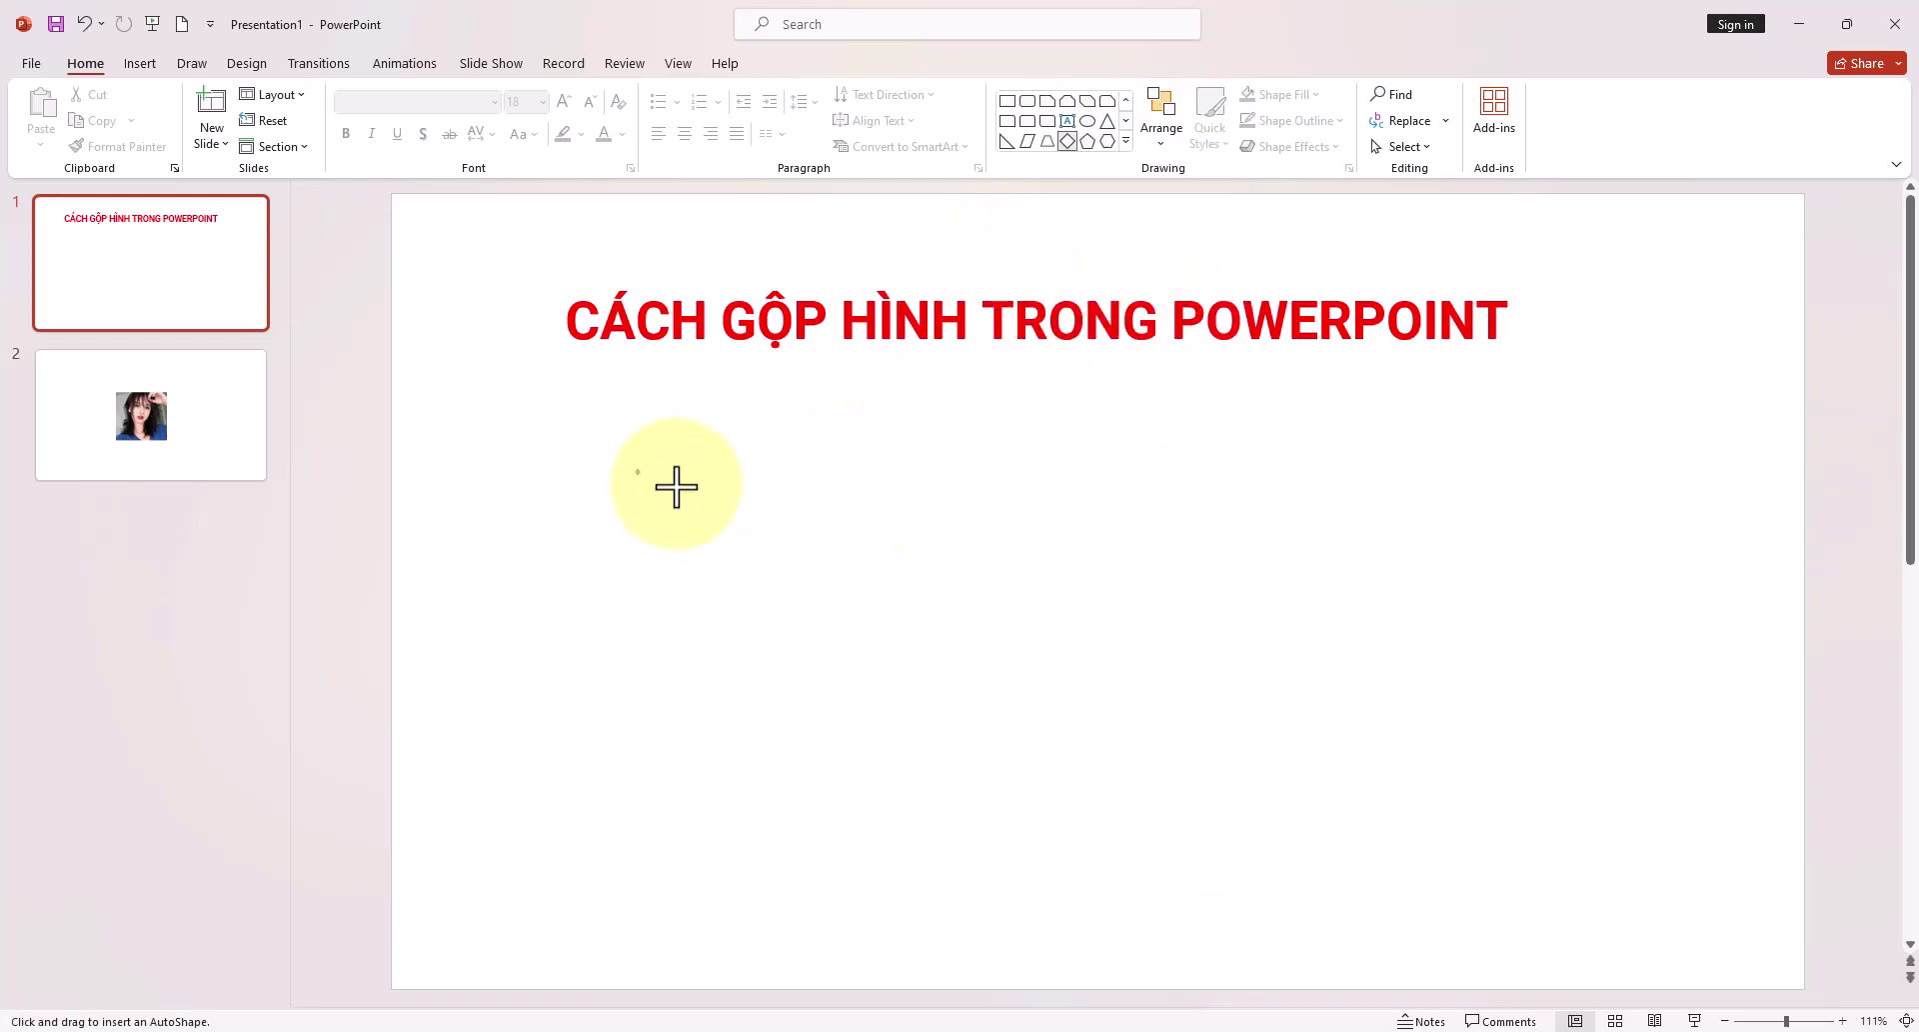
{"action": "mouse_move", "coordinate": [638, 471]}
{"action": "left_mouse_down"}
{"action": "mouse_move", "coordinate": [862, 693]}
{"action": "mouse_move", "coordinate": [895, 701]}
{"action": "left_mouse_up"}
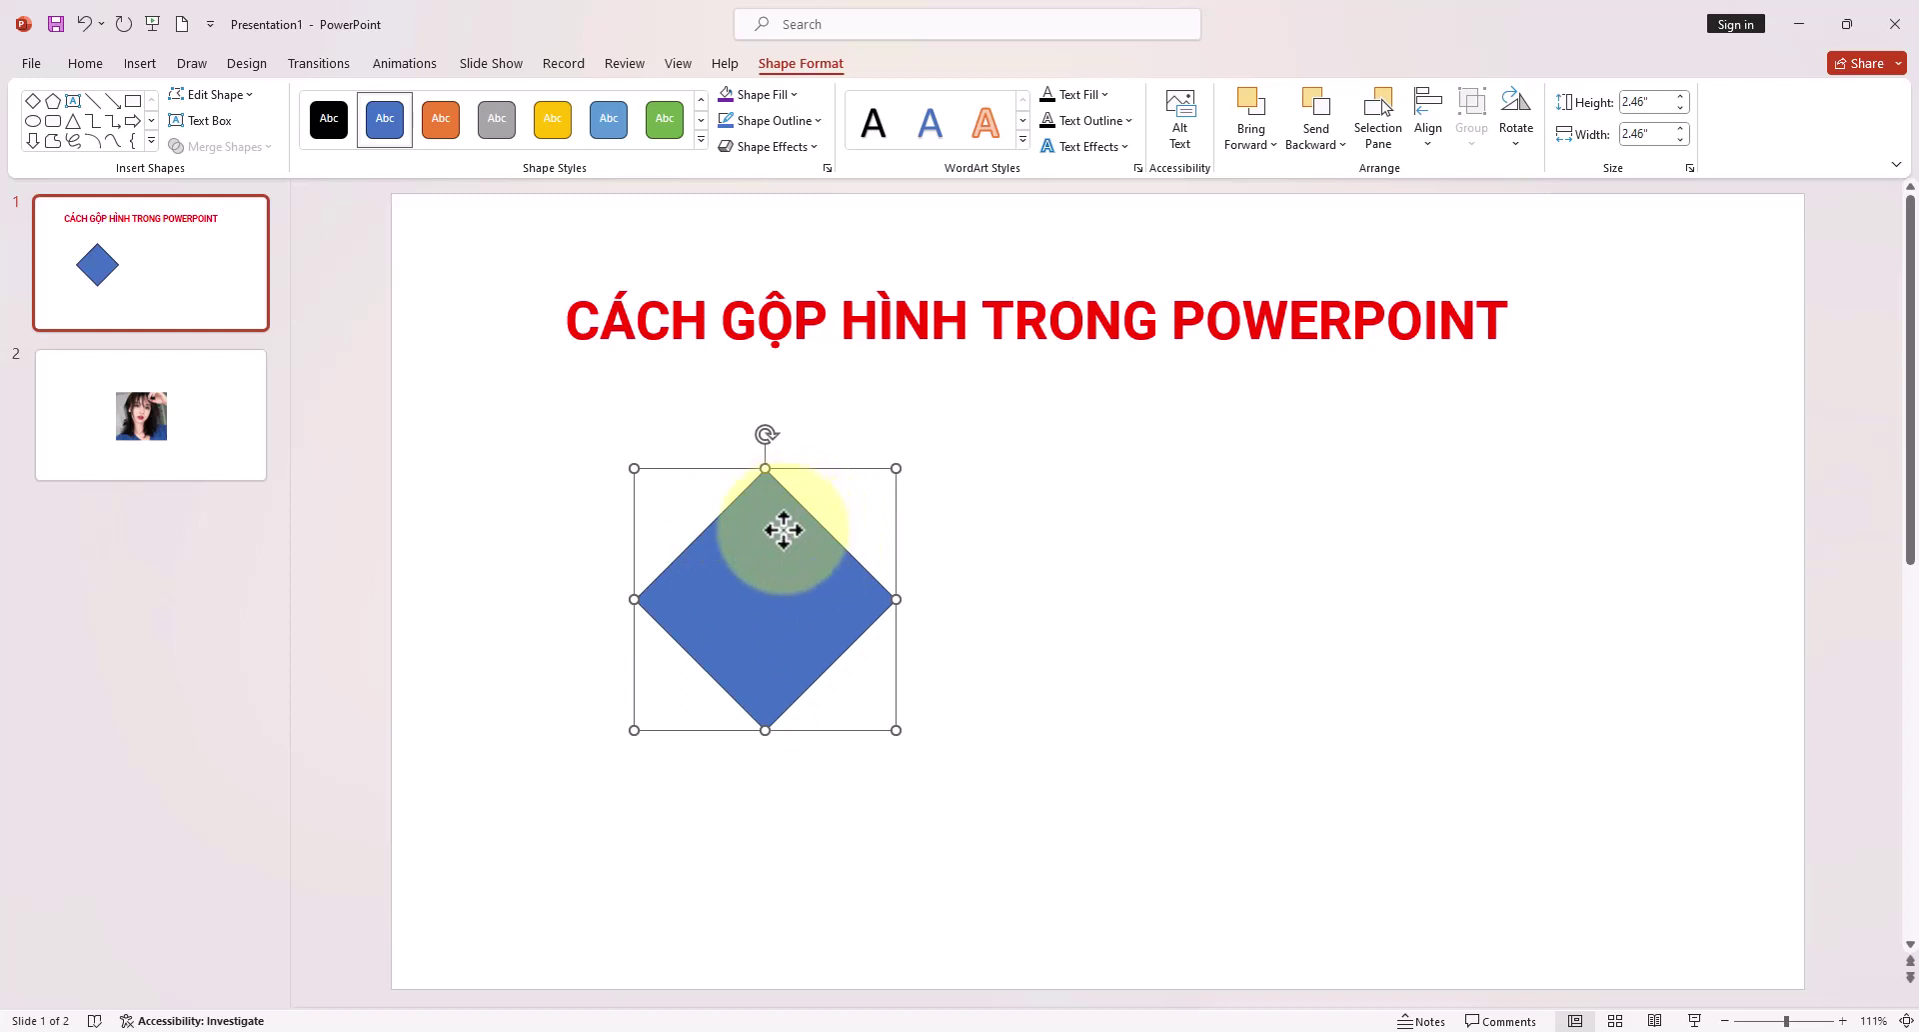
{"action": "left_click_drag", "start_coordinate": [784, 530], "coordinate": [901, 536]}
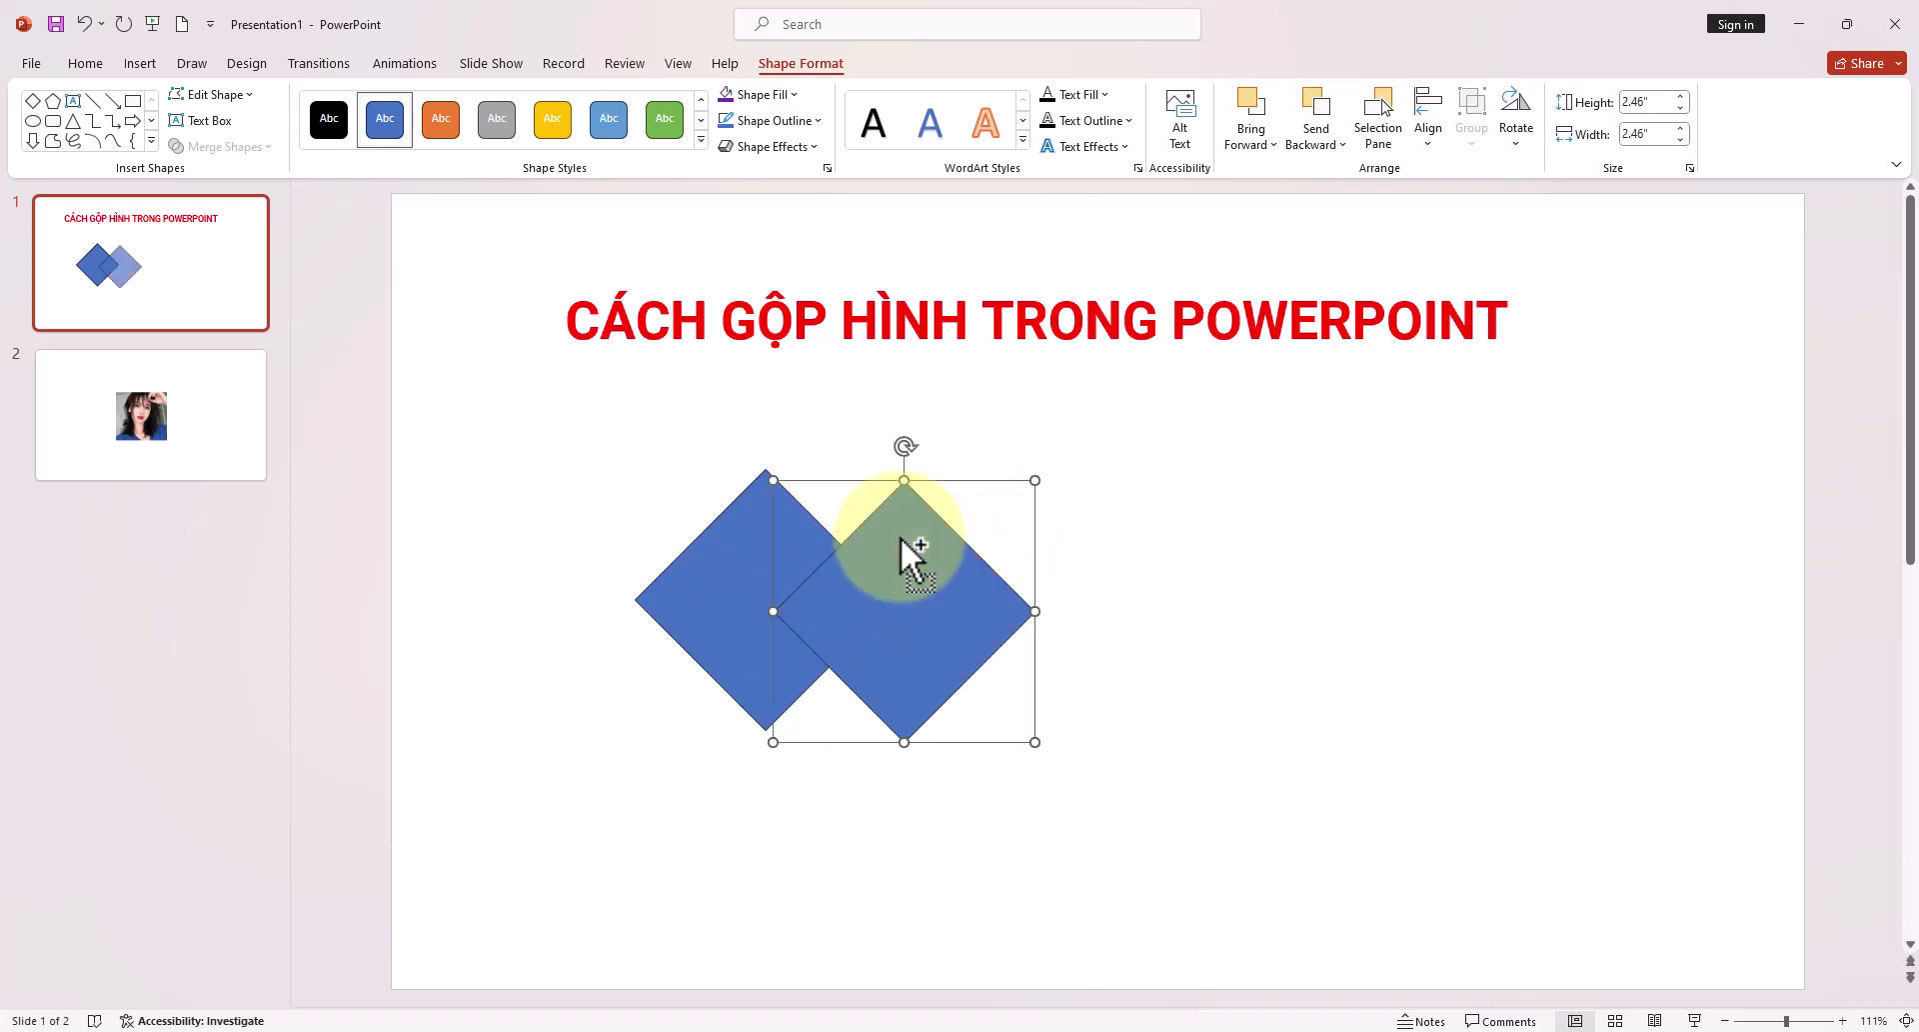
Fill the left diamond Red and the right diamond Green from Standard Colors
{"action": "left_click", "coordinate": [717, 525]}
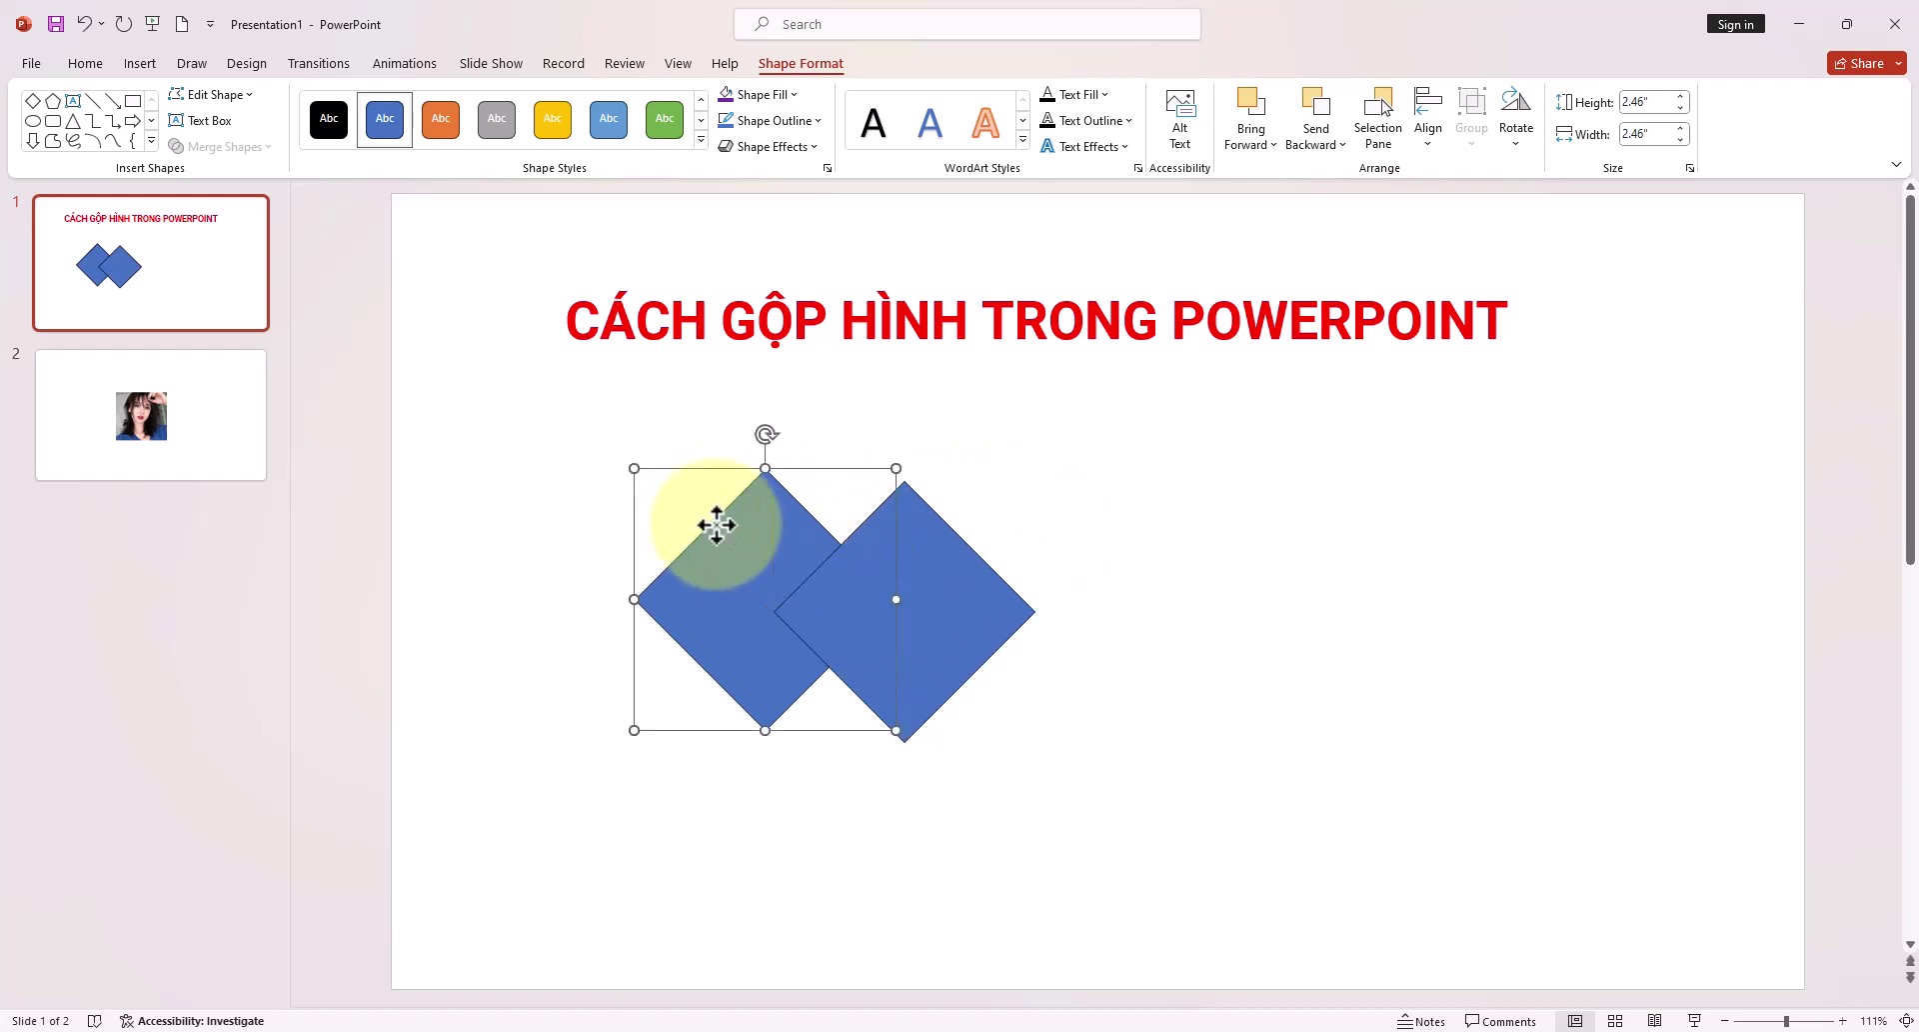
{"action": "left_click", "coordinate": [785, 94]}
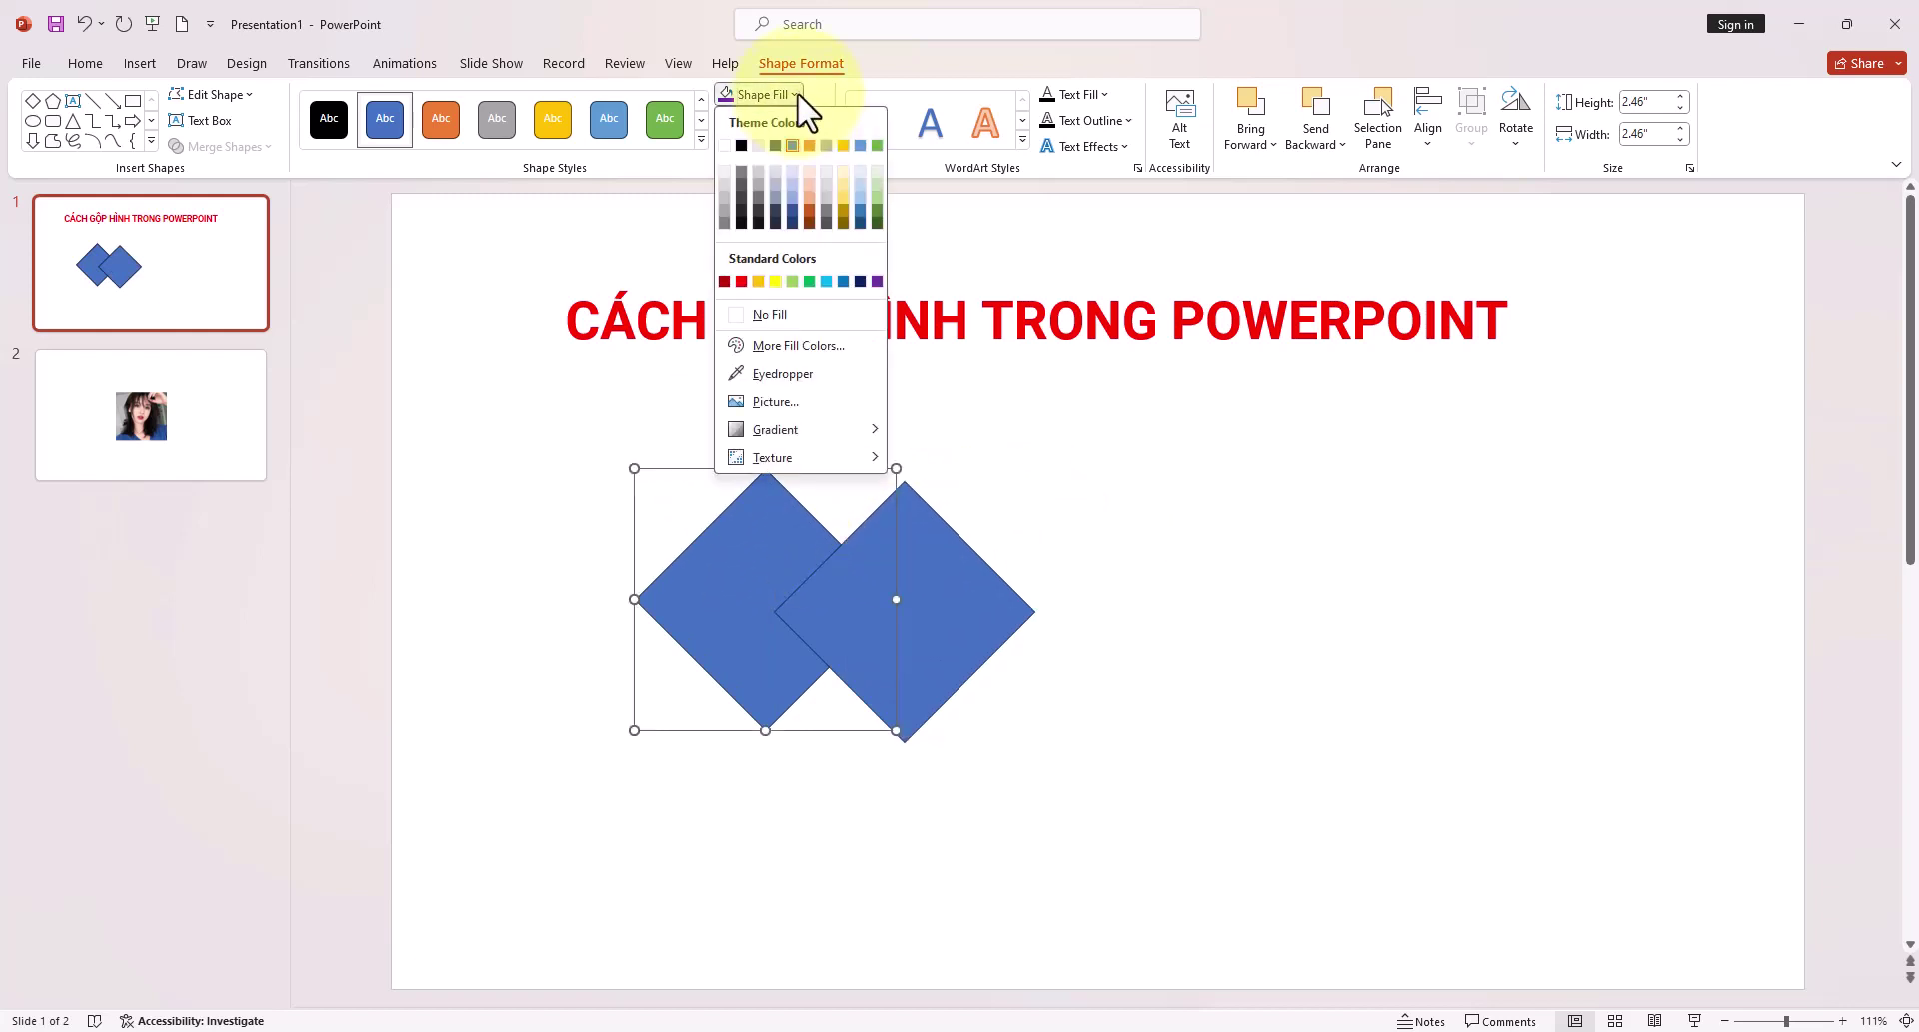
{"action": "left_click", "coordinate": [740, 281]}
{"action": "left_click", "coordinate": [921, 540]}
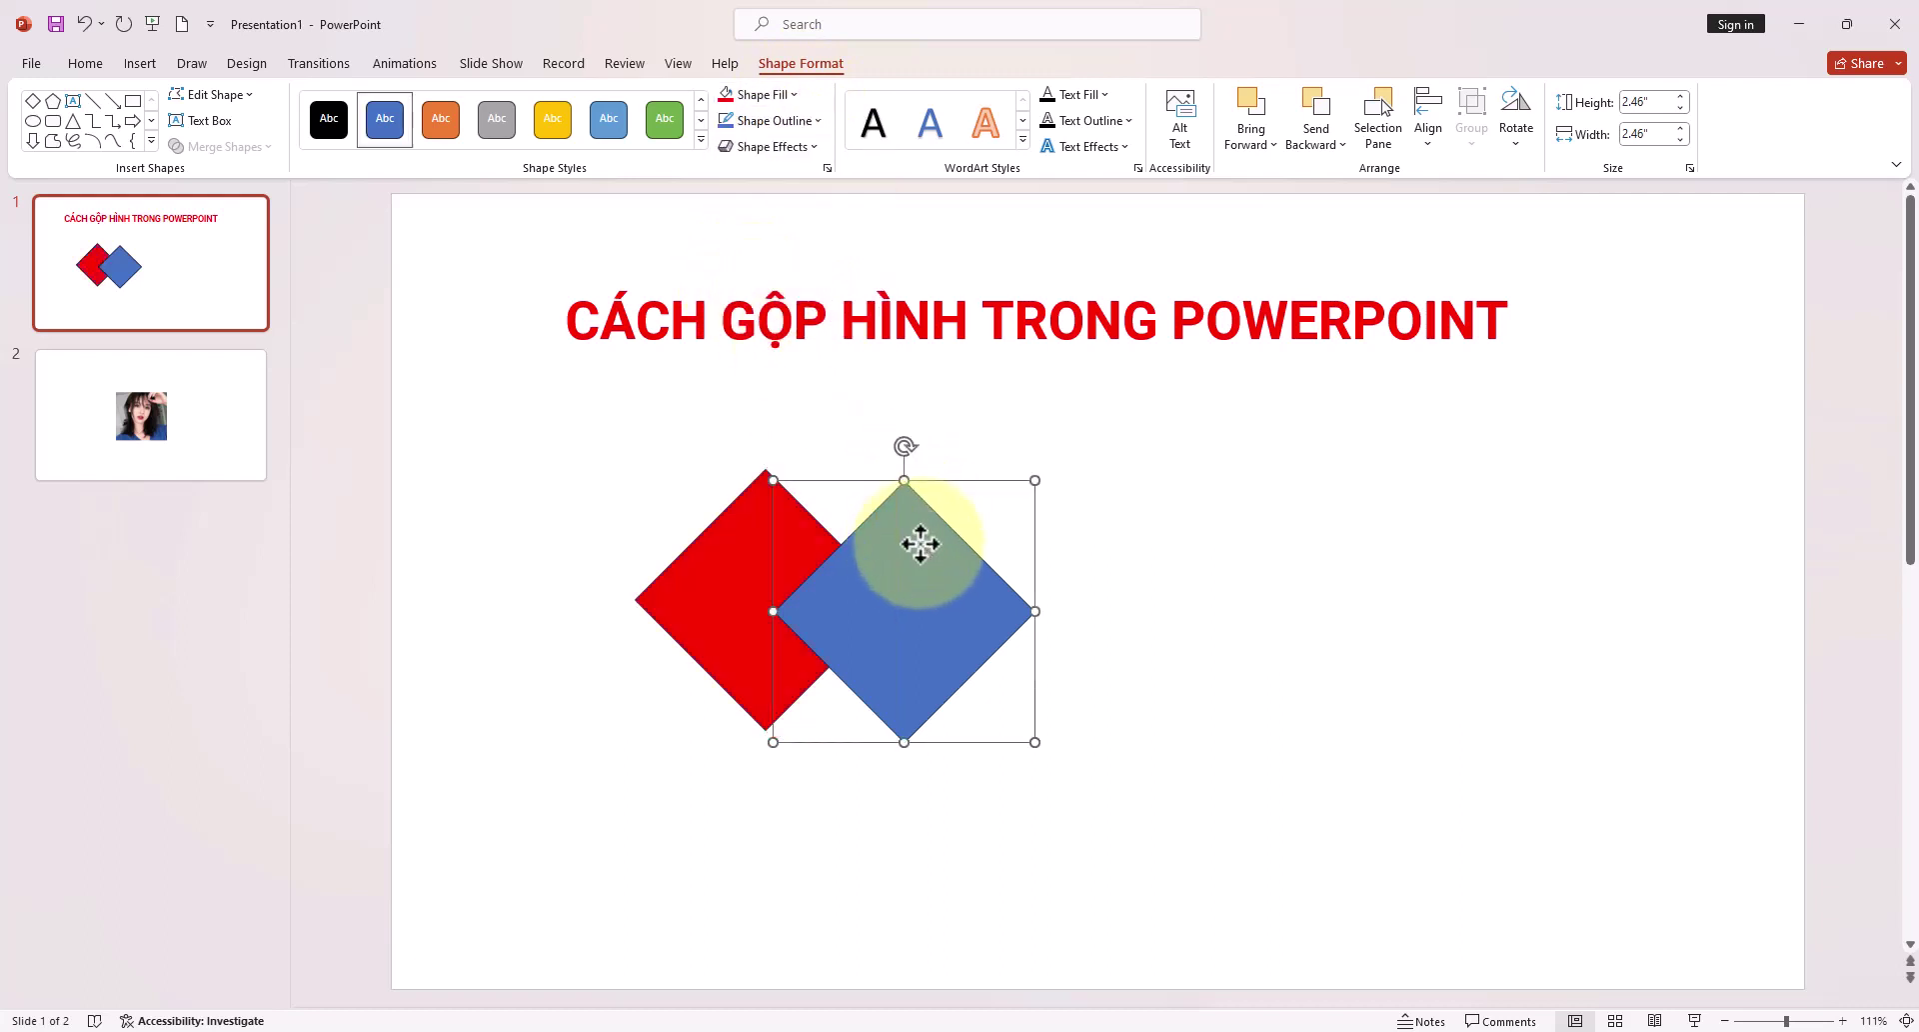
{"action": "left_click", "coordinate": [790, 94]}
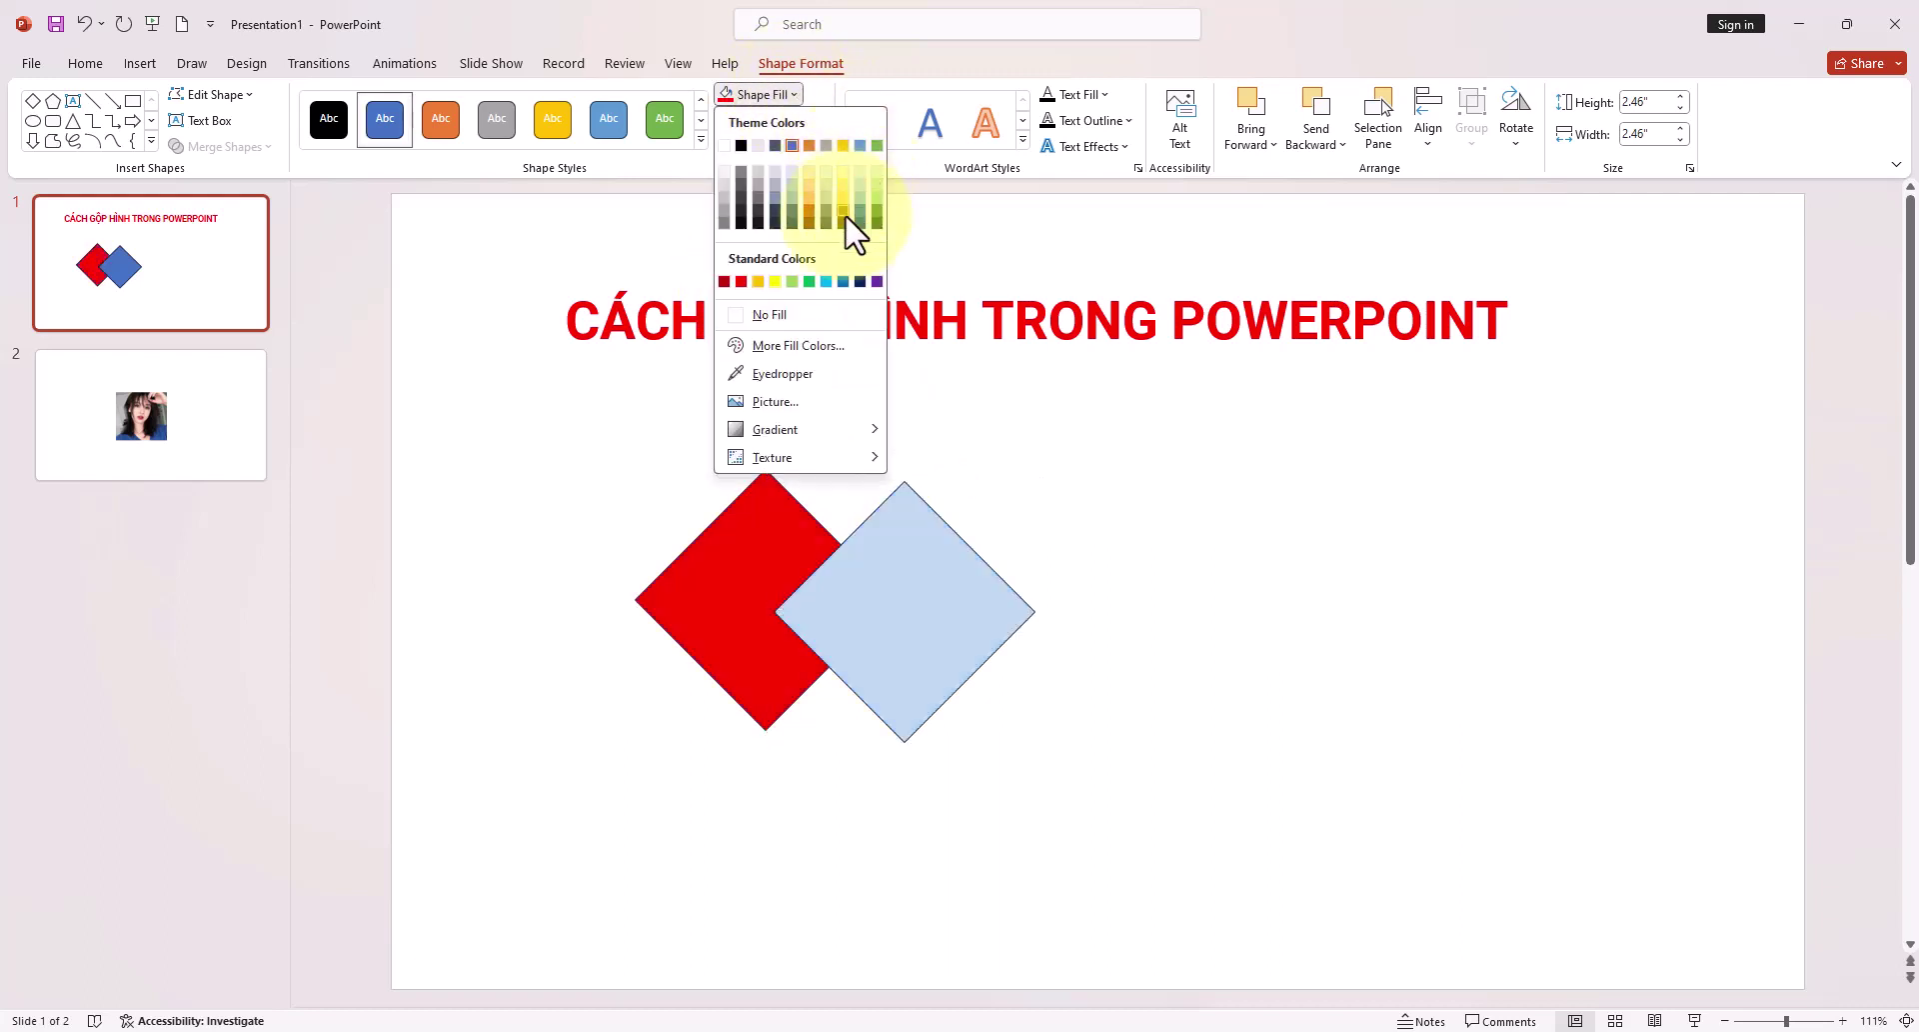
{"action": "left_click", "coordinate": [810, 281]}
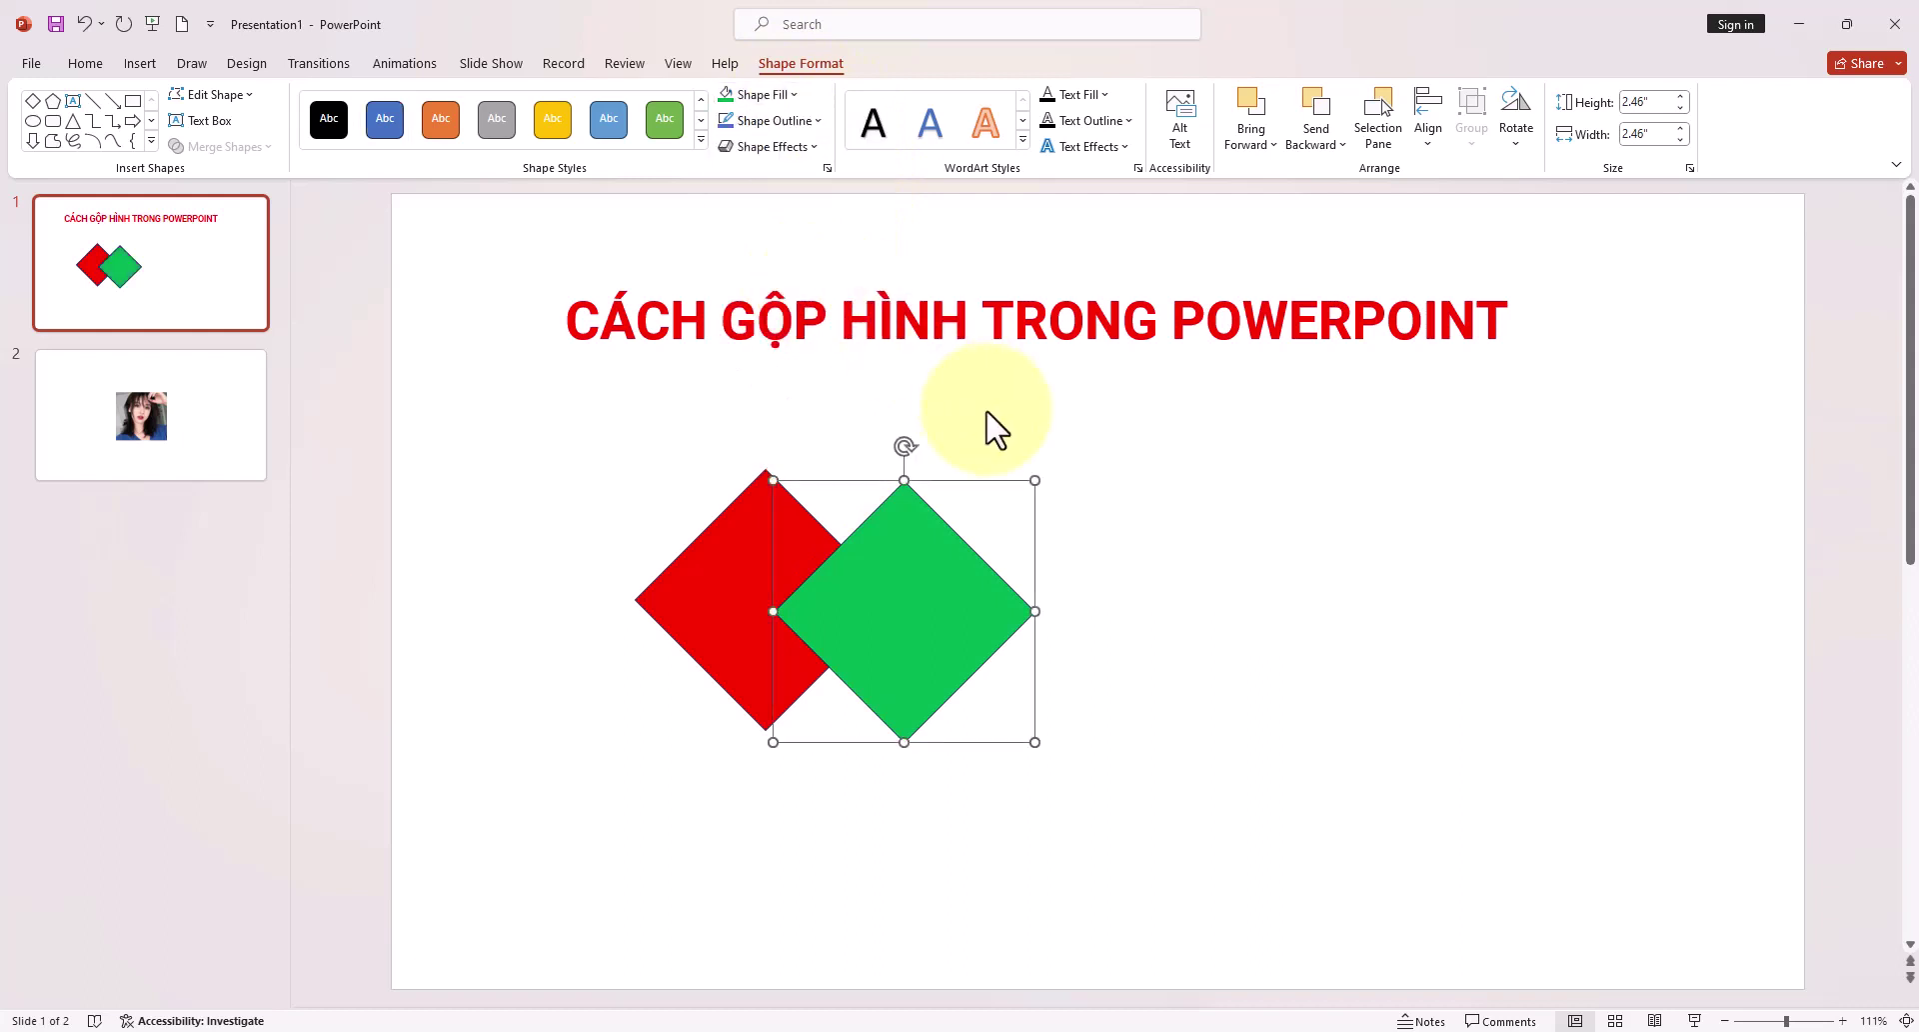
{"action": "left_click", "coordinate": [1075, 465]}
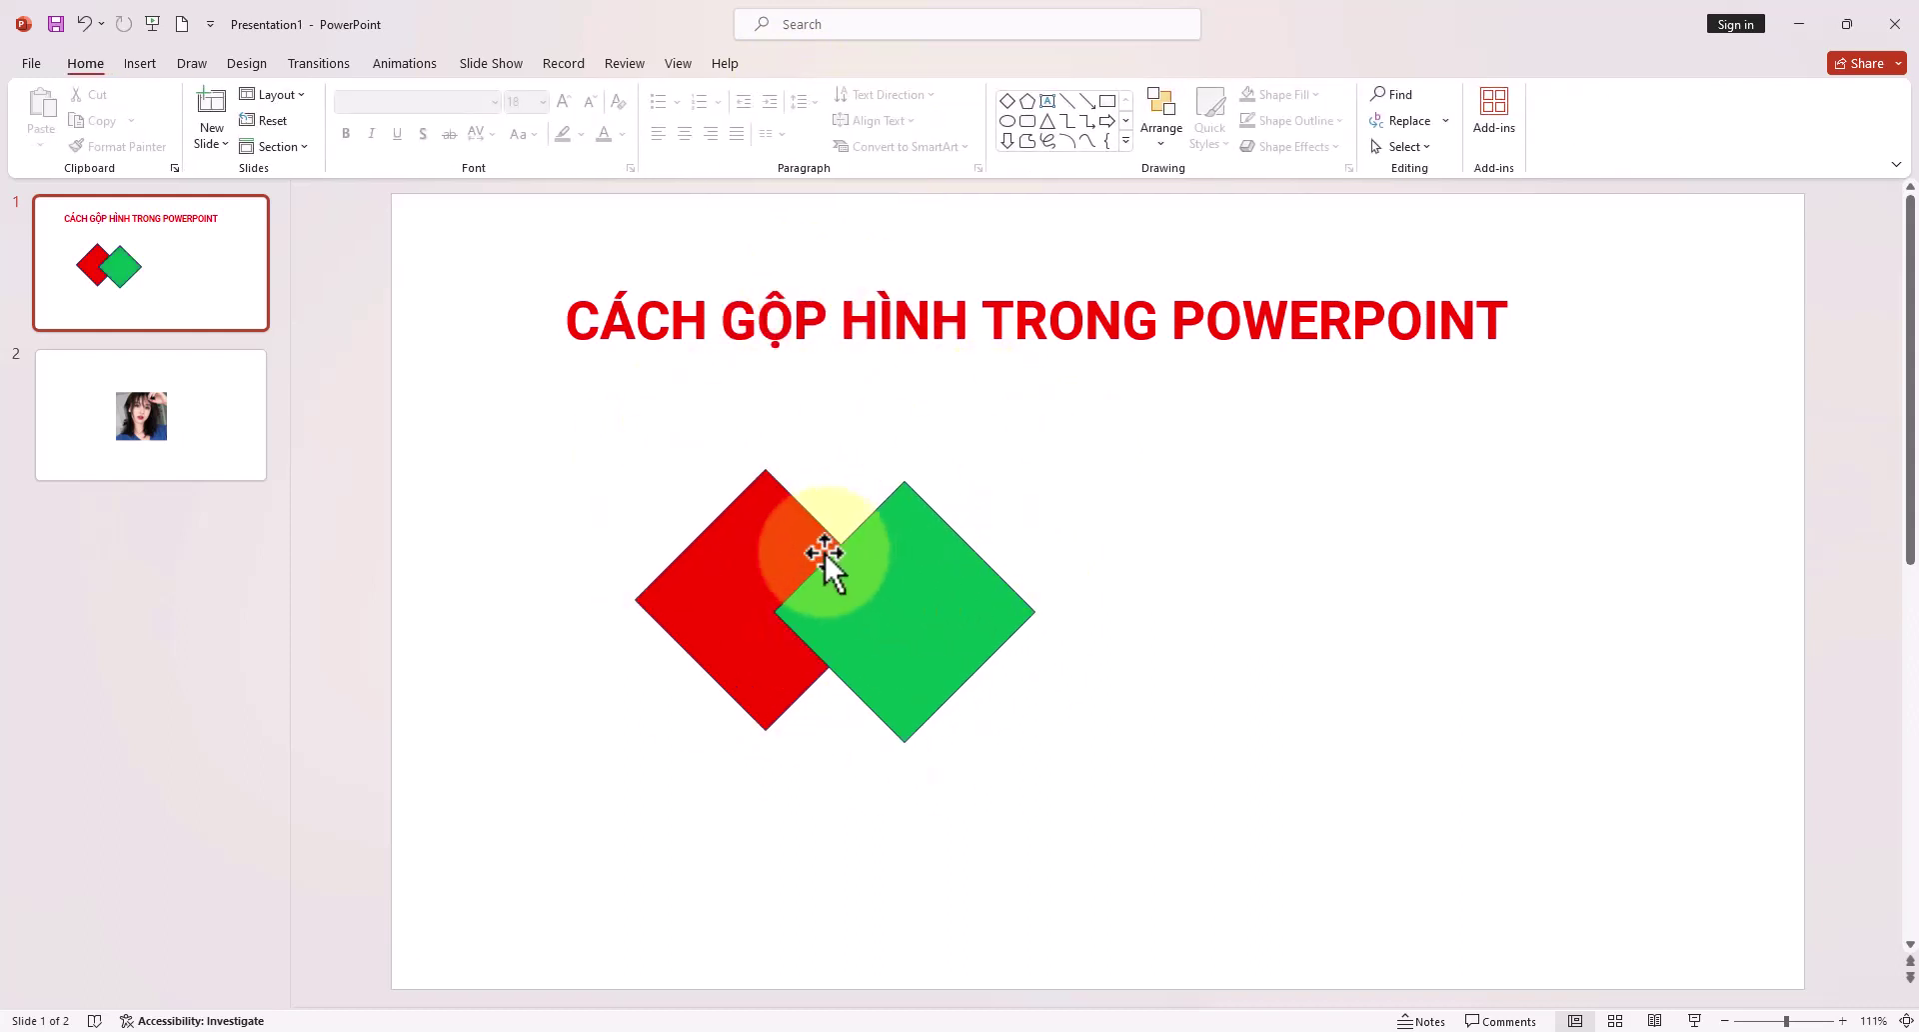
Select the red, then the green diamond and apply Merge Shapes > Union, giving one red shape
{"action": "key", "text": "shift"}
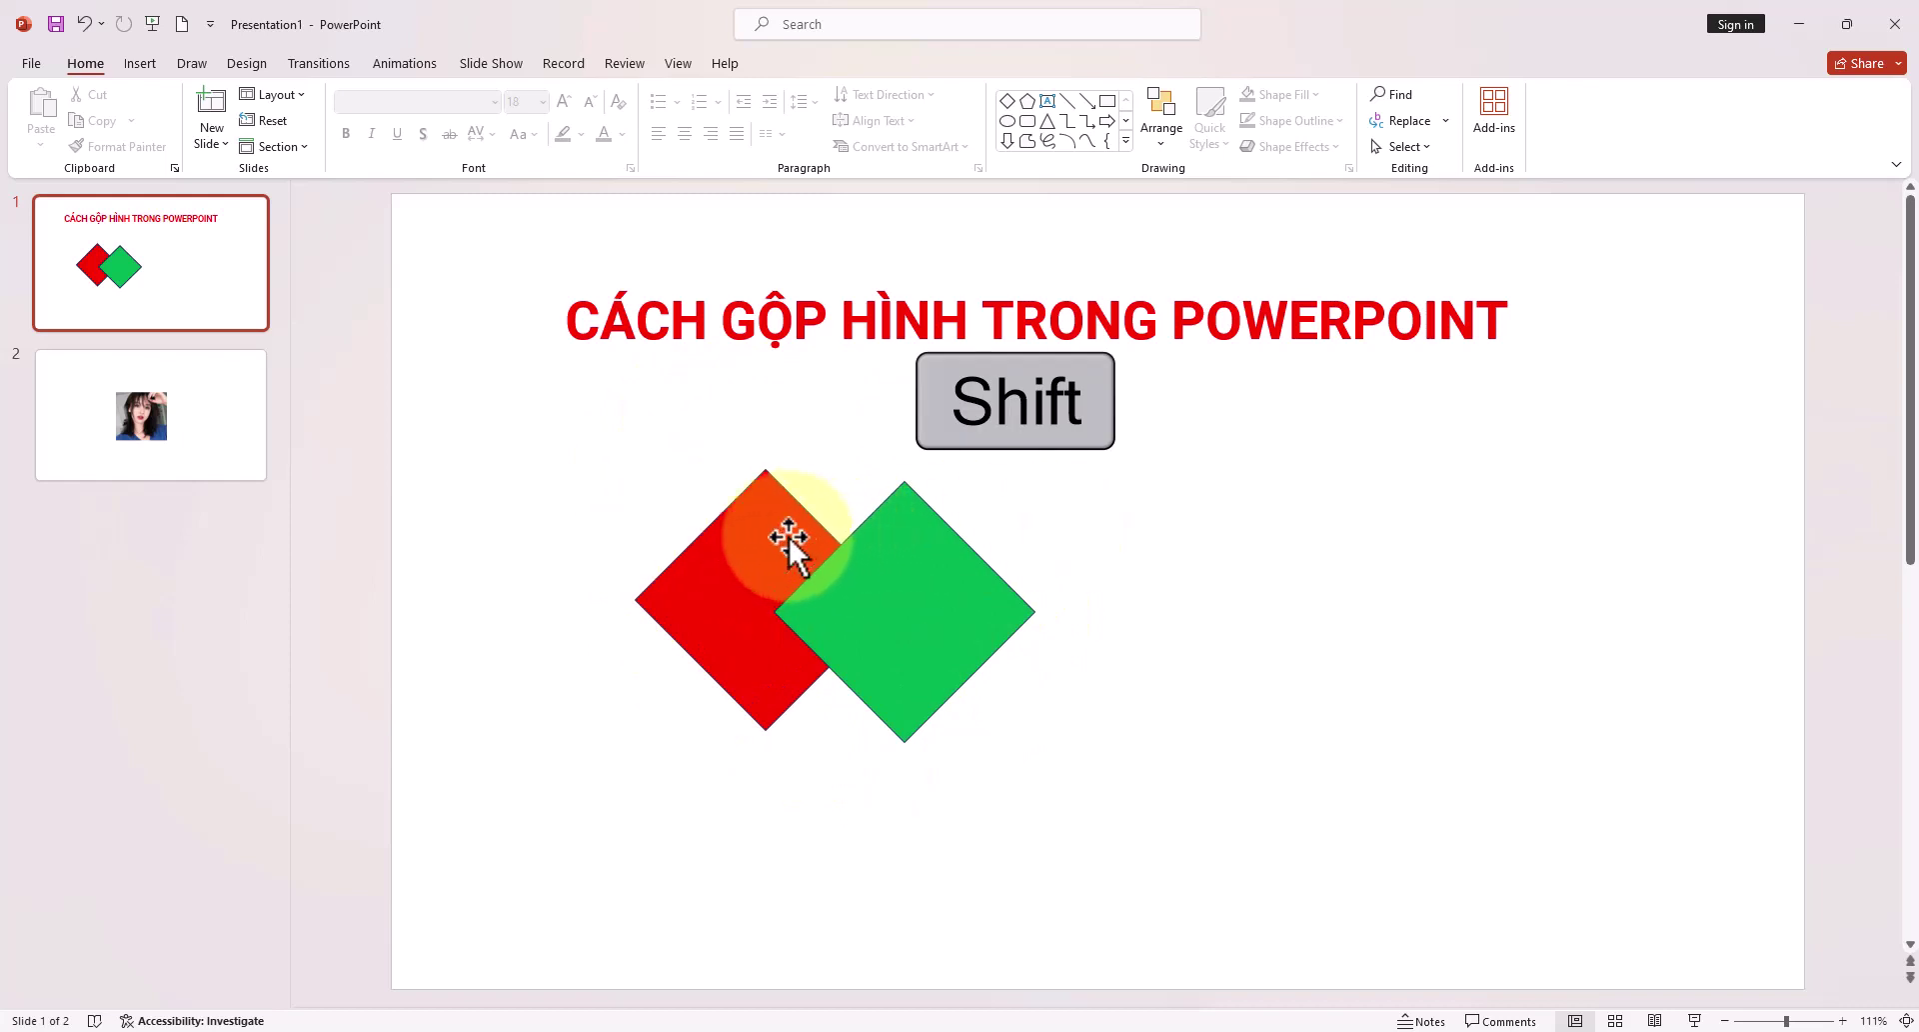
{"action": "left_click", "coordinate": [753, 524], "text": "shift"}
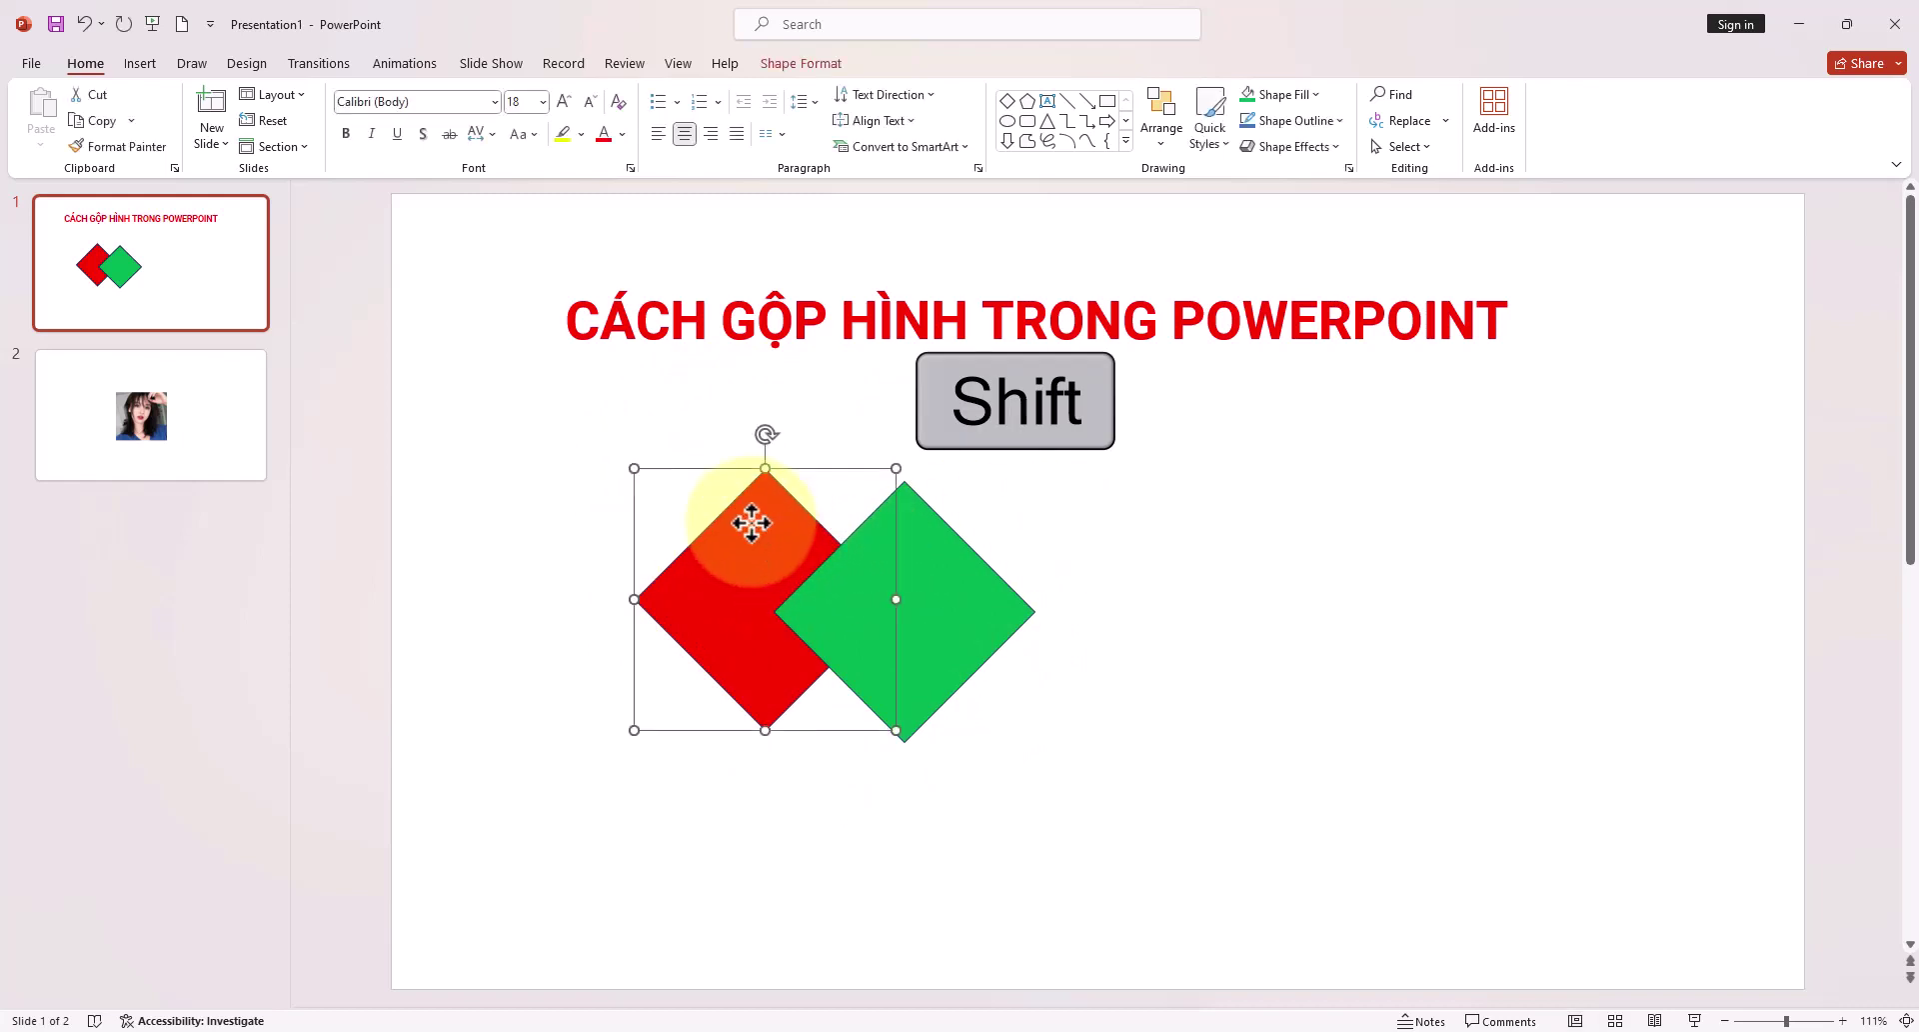
{"action": "left_click", "coordinate": [945, 548], "text": "shift"}
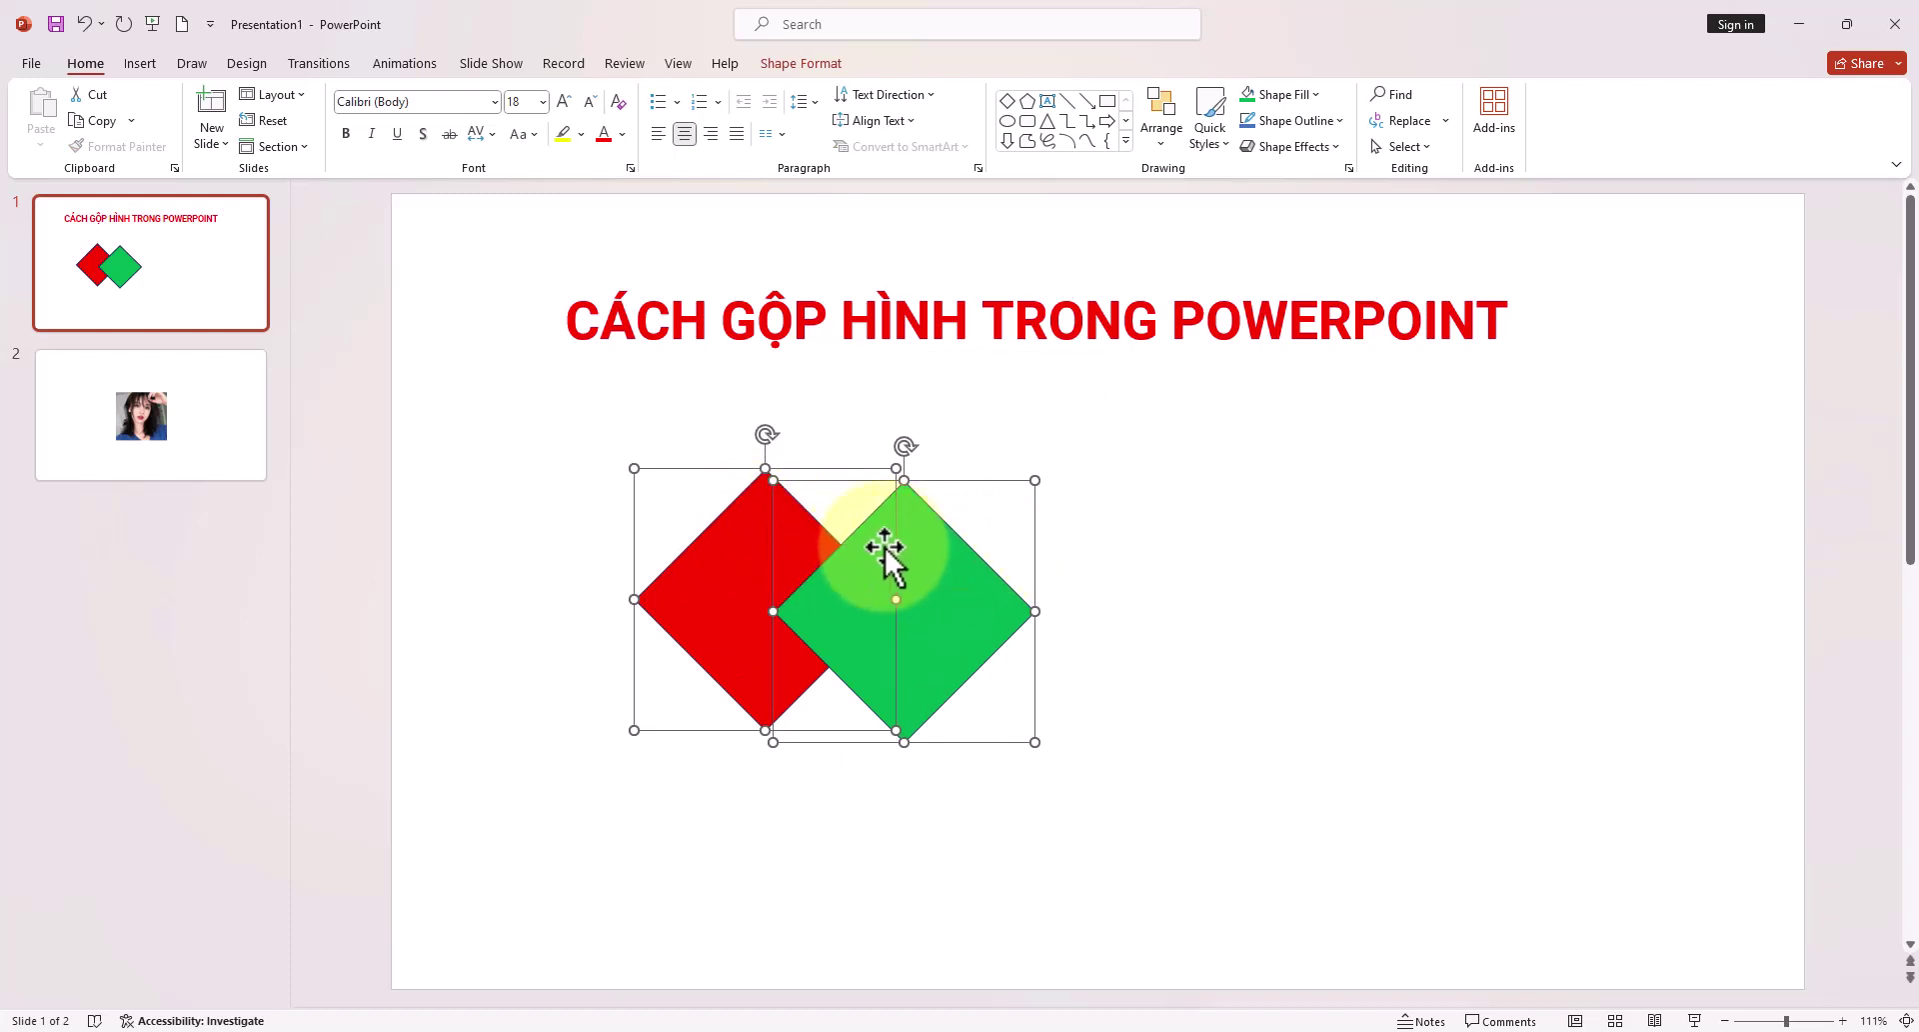
{"action": "left_click", "coordinate": [821, 66]}
{"action": "left_click", "coordinate": [821, 66]}
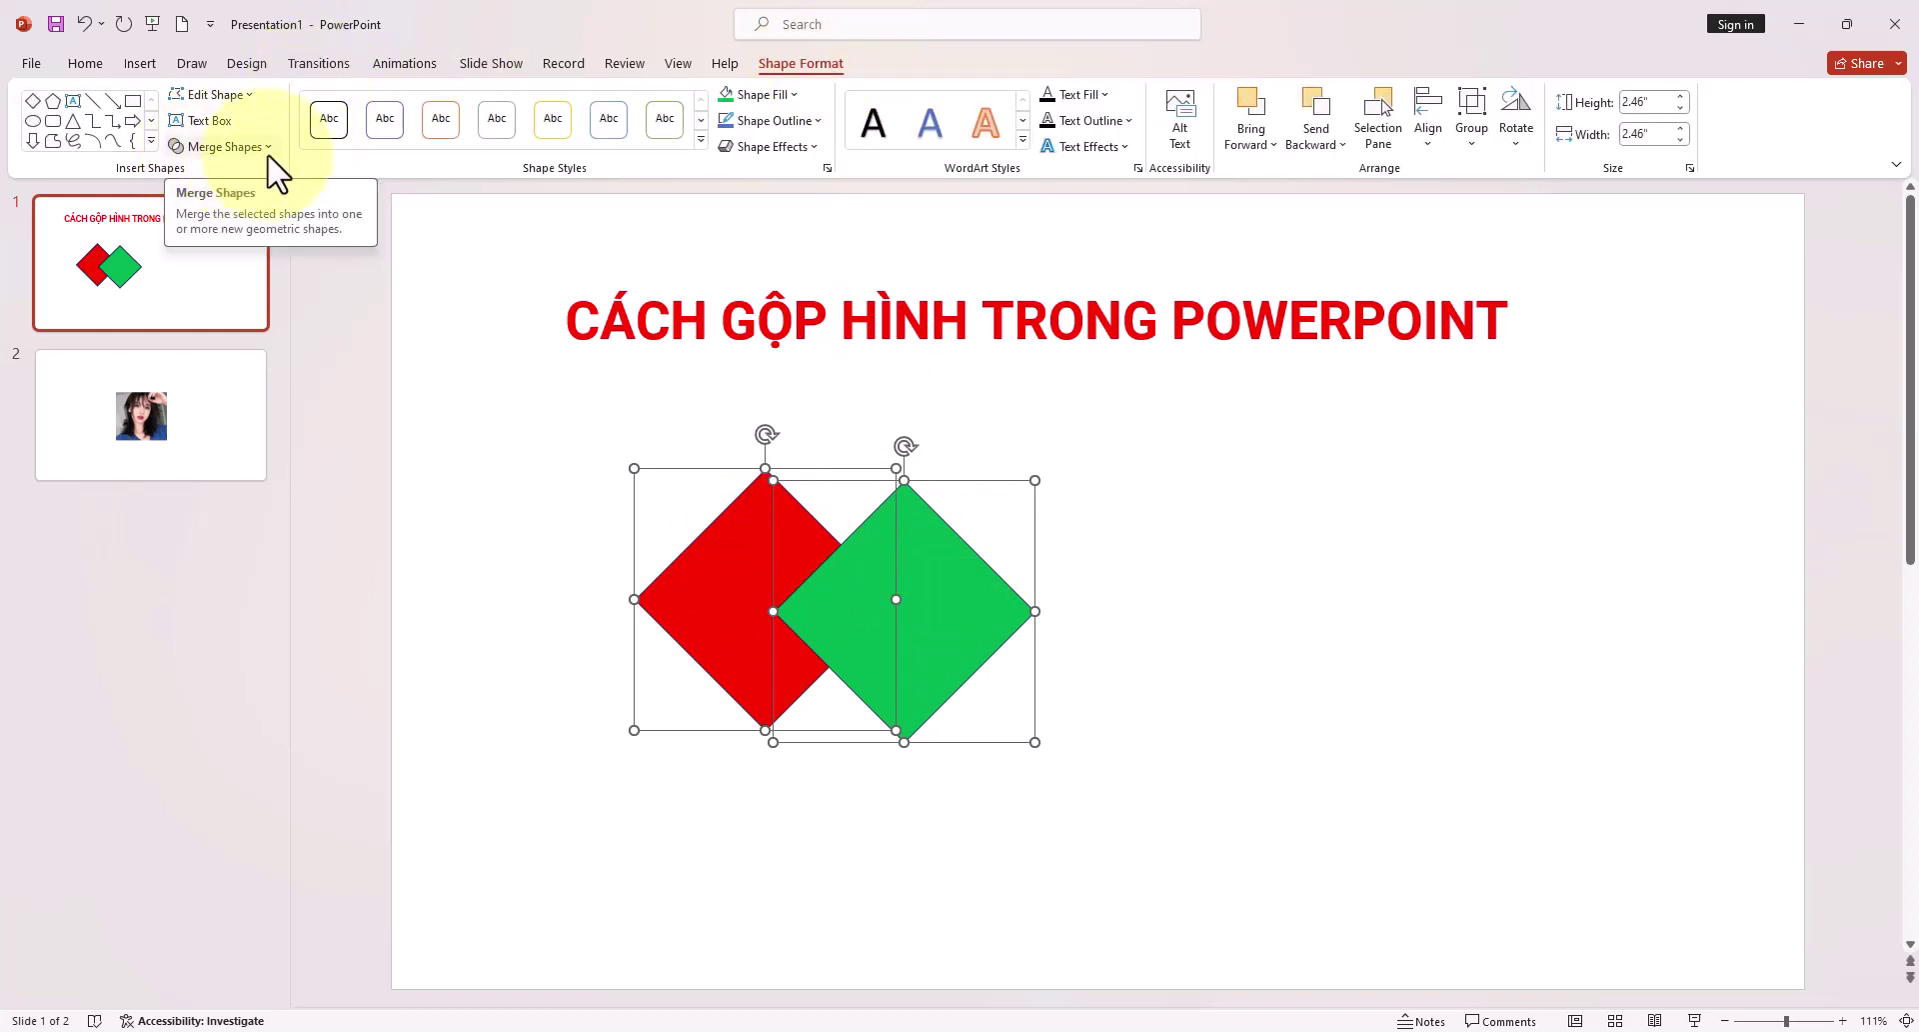
{"action": "left_click", "coordinate": [268, 147]}
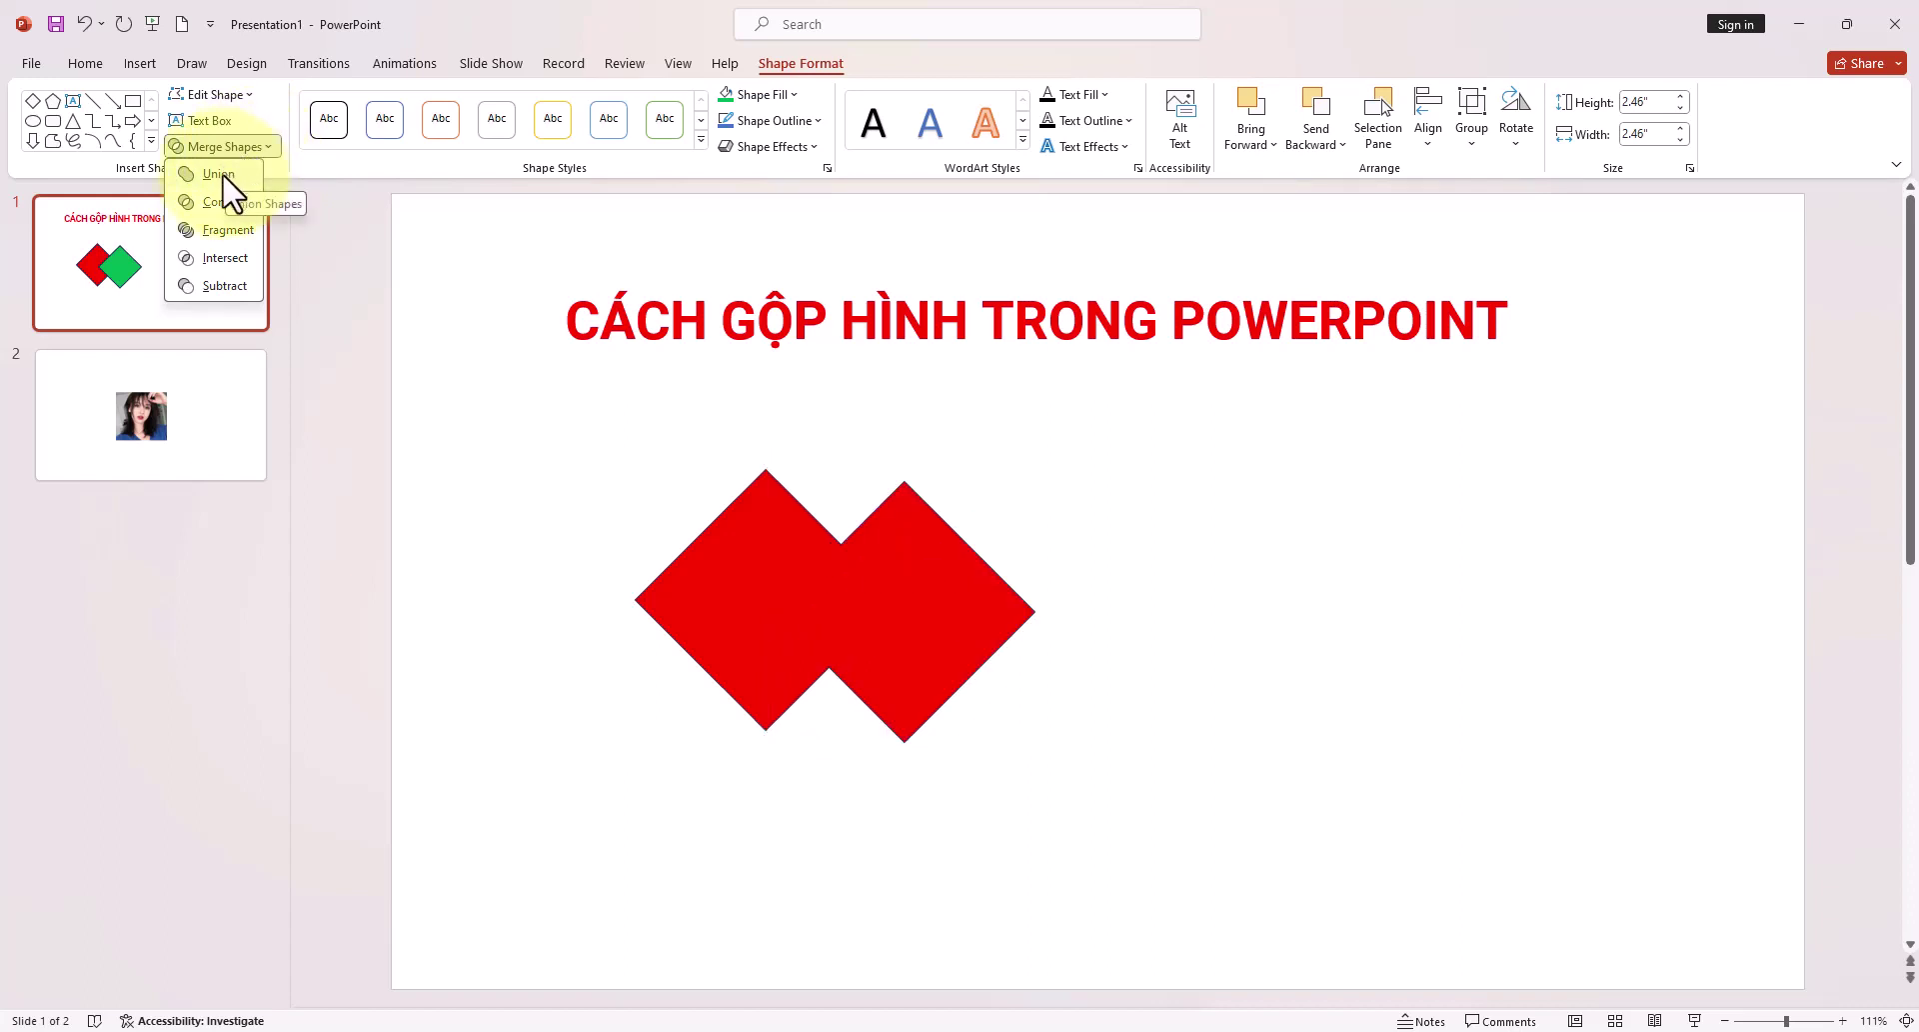
{"action": "left_click", "coordinate": [224, 176]}
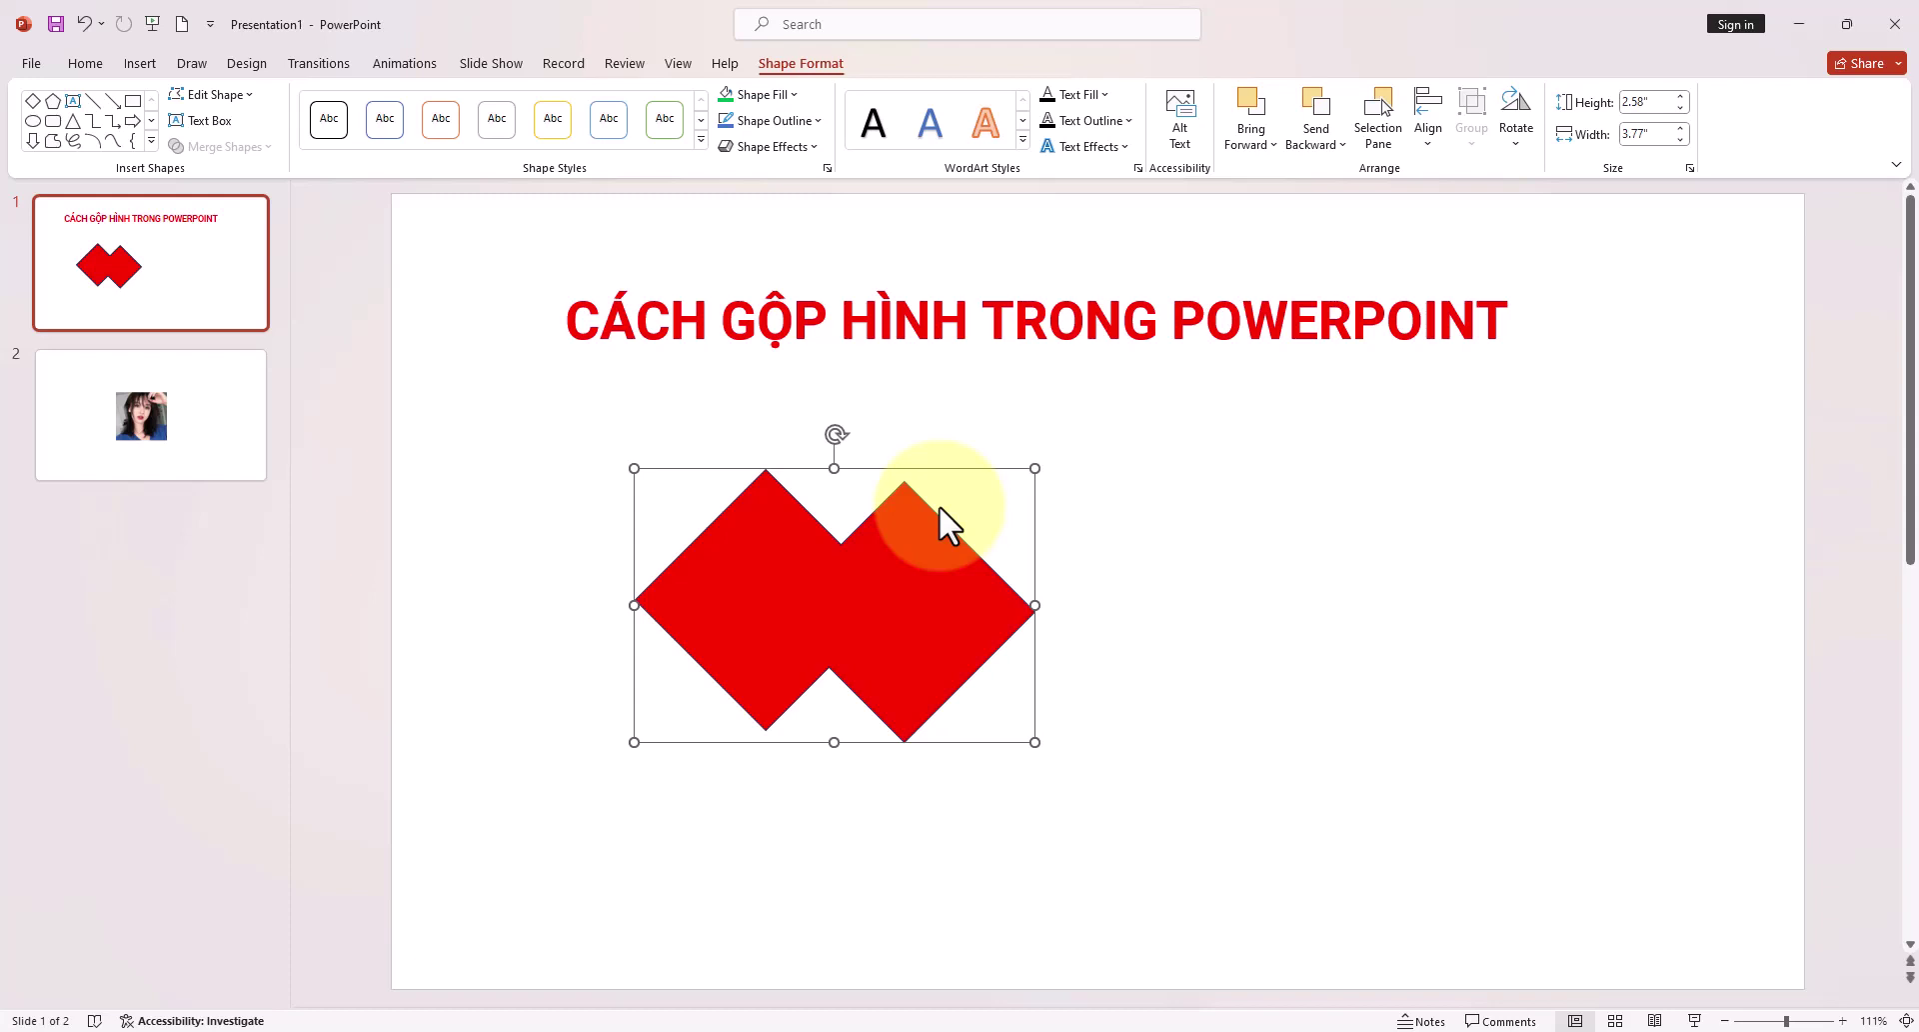
Undo the red union, select green first then red, and Union them into one green shape
{"action": "key", "text": "ctrl+z"}
{"action": "left_click", "coordinate": [1015, 405]}
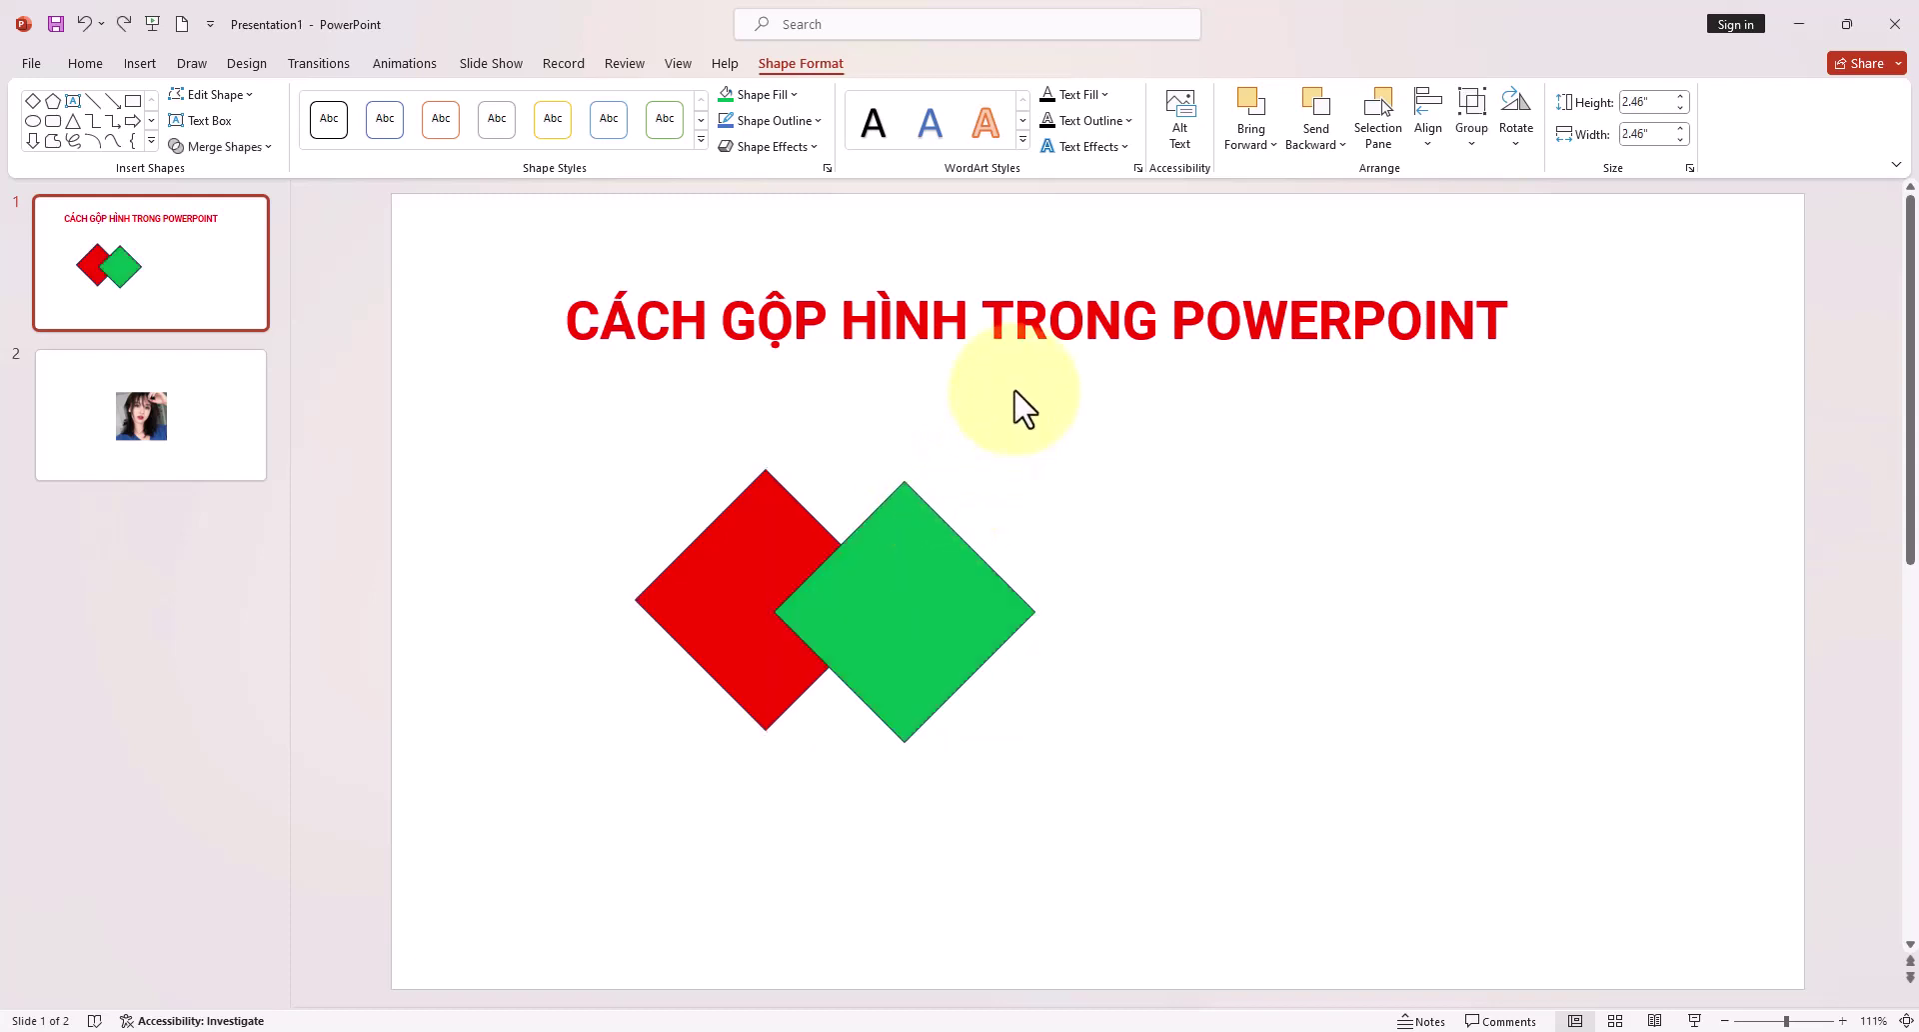
{"action": "left_click", "coordinate": [927, 535]}
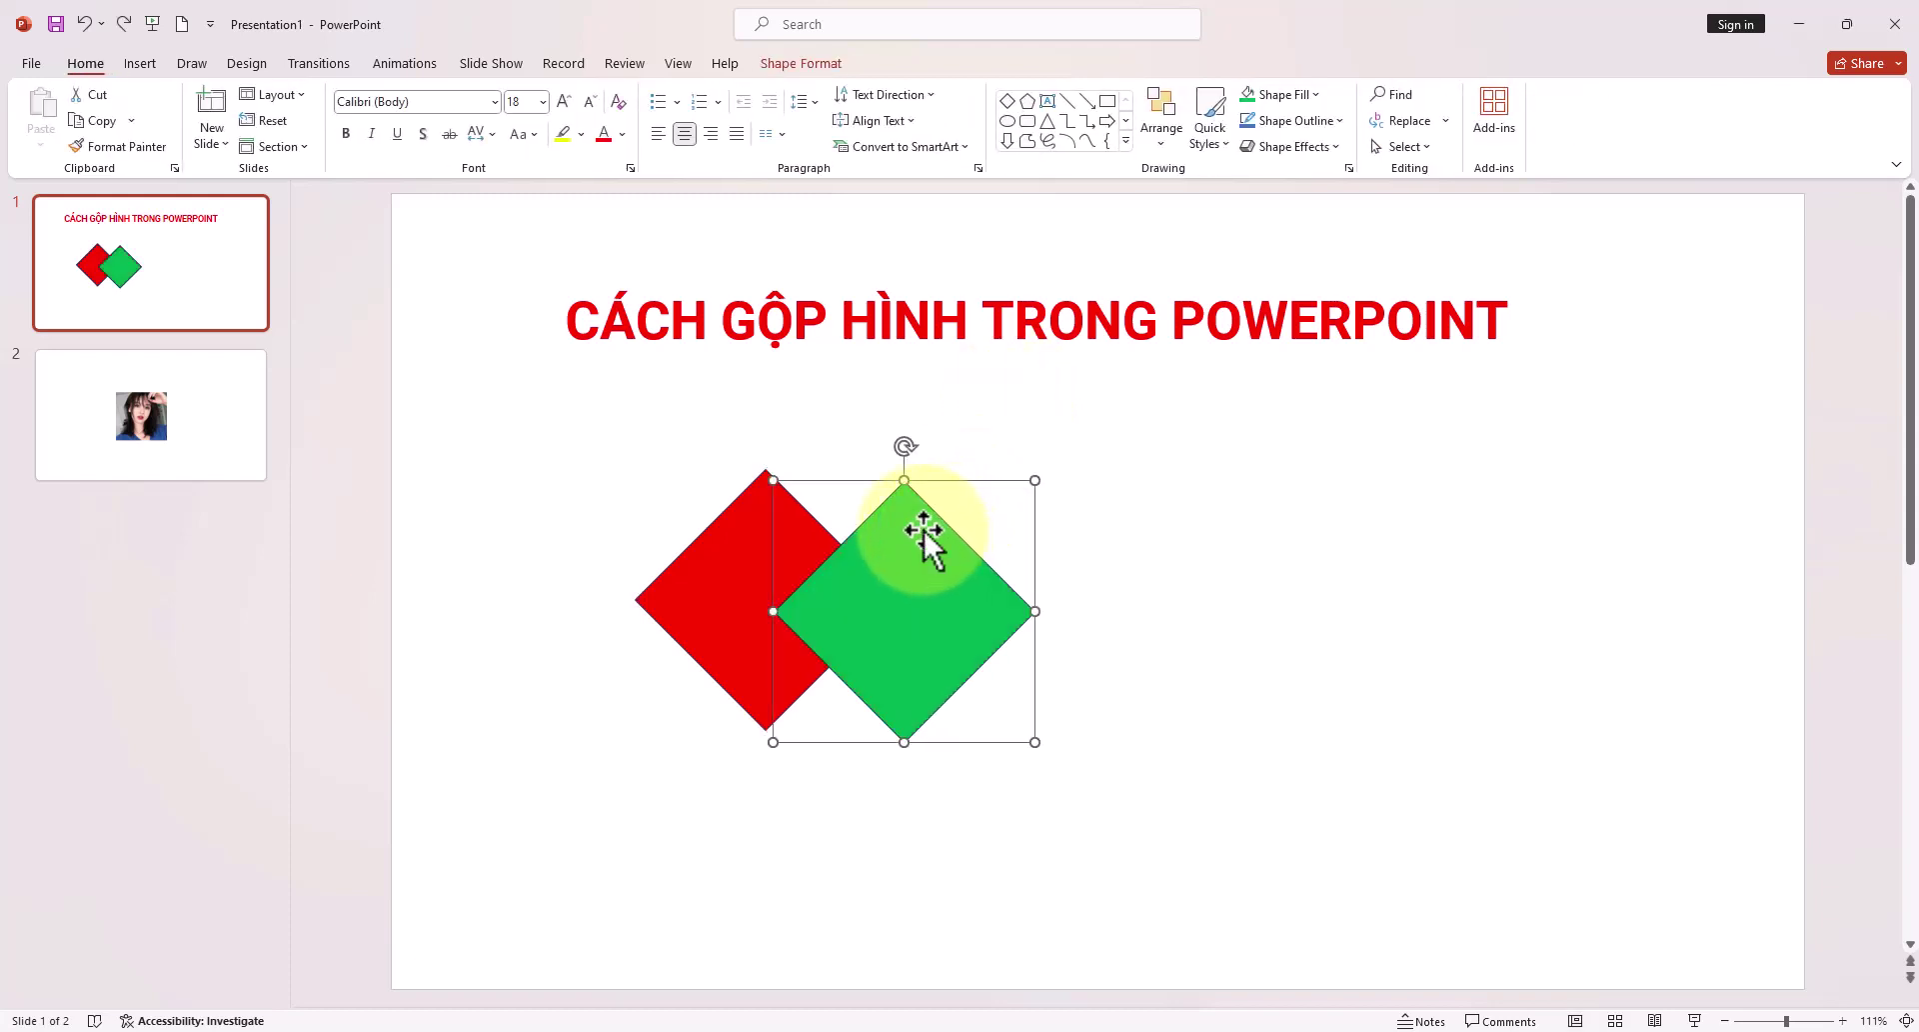
{"action": "left_click", "coordinate": [734, 532], "text": "shift"}
{"action": "left_click", "coordinate": [809, 64]}
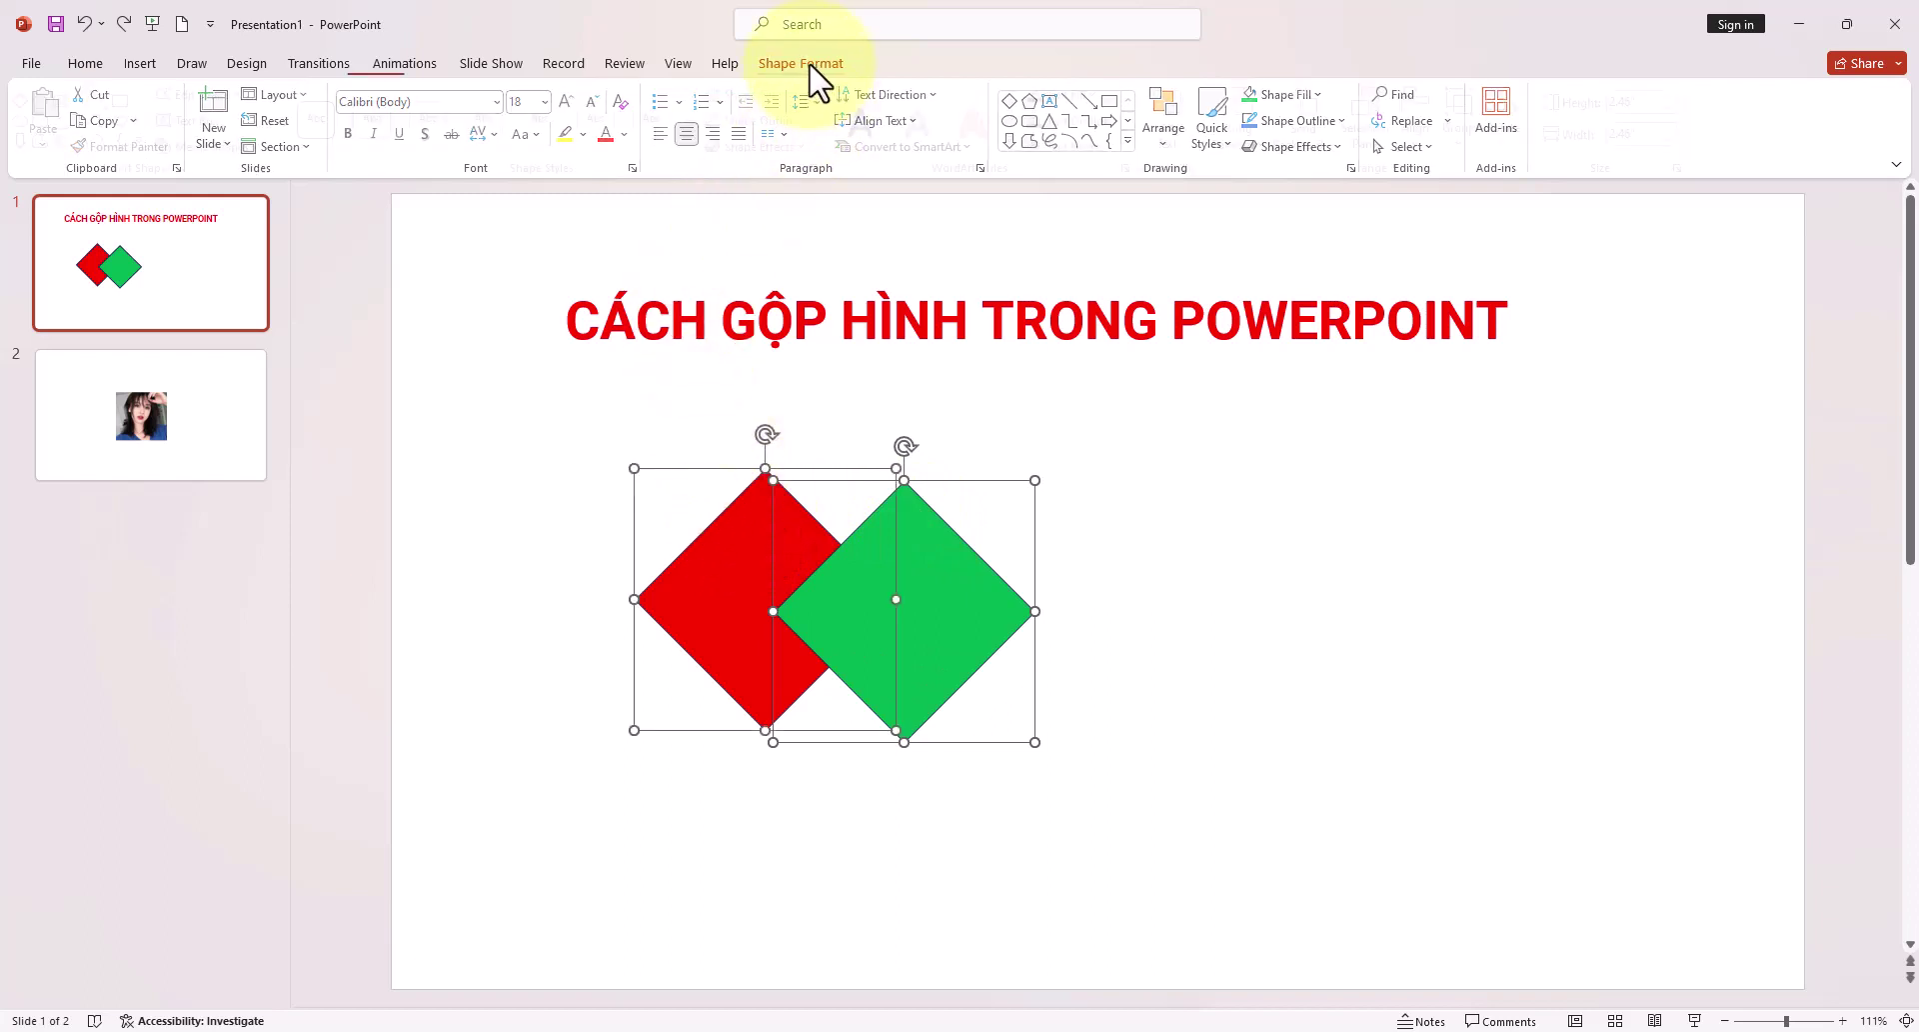
{"action": "left_click", "coordinate": [268, 148]}
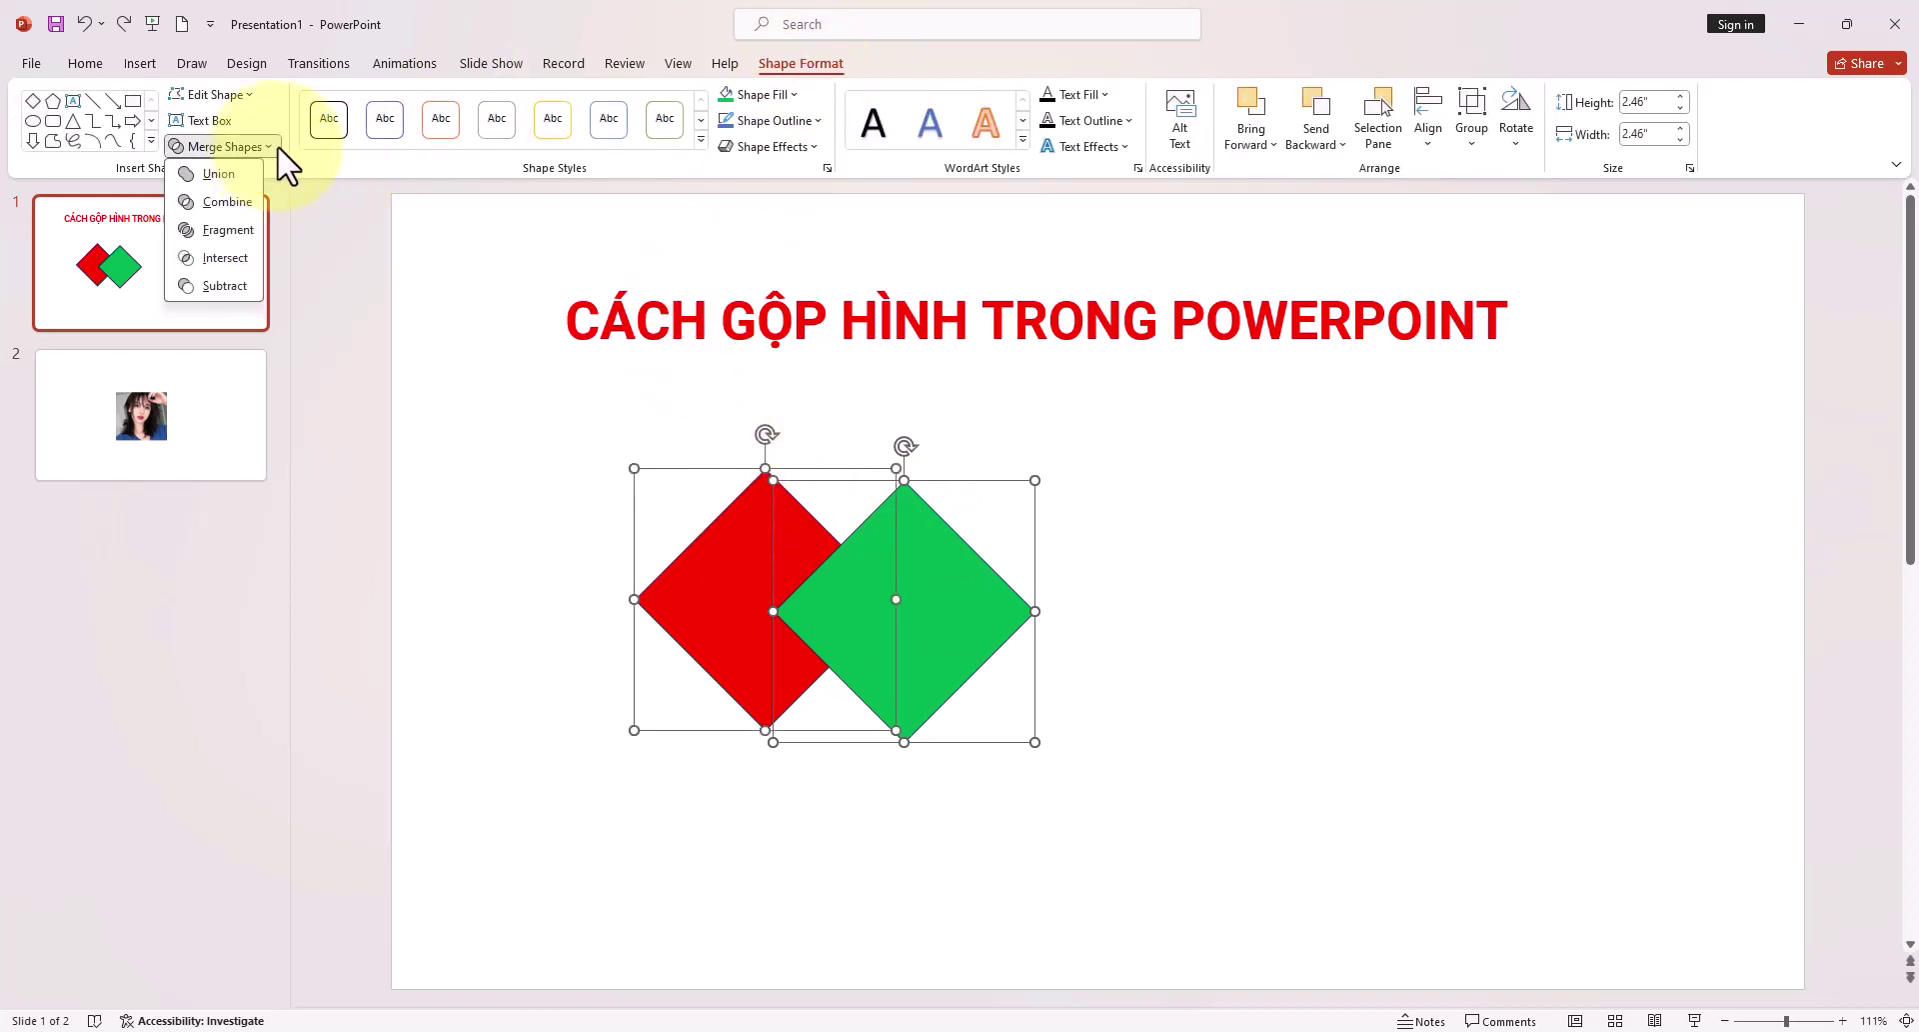
{"action": "left_click", "coordinate": [220, 174]}
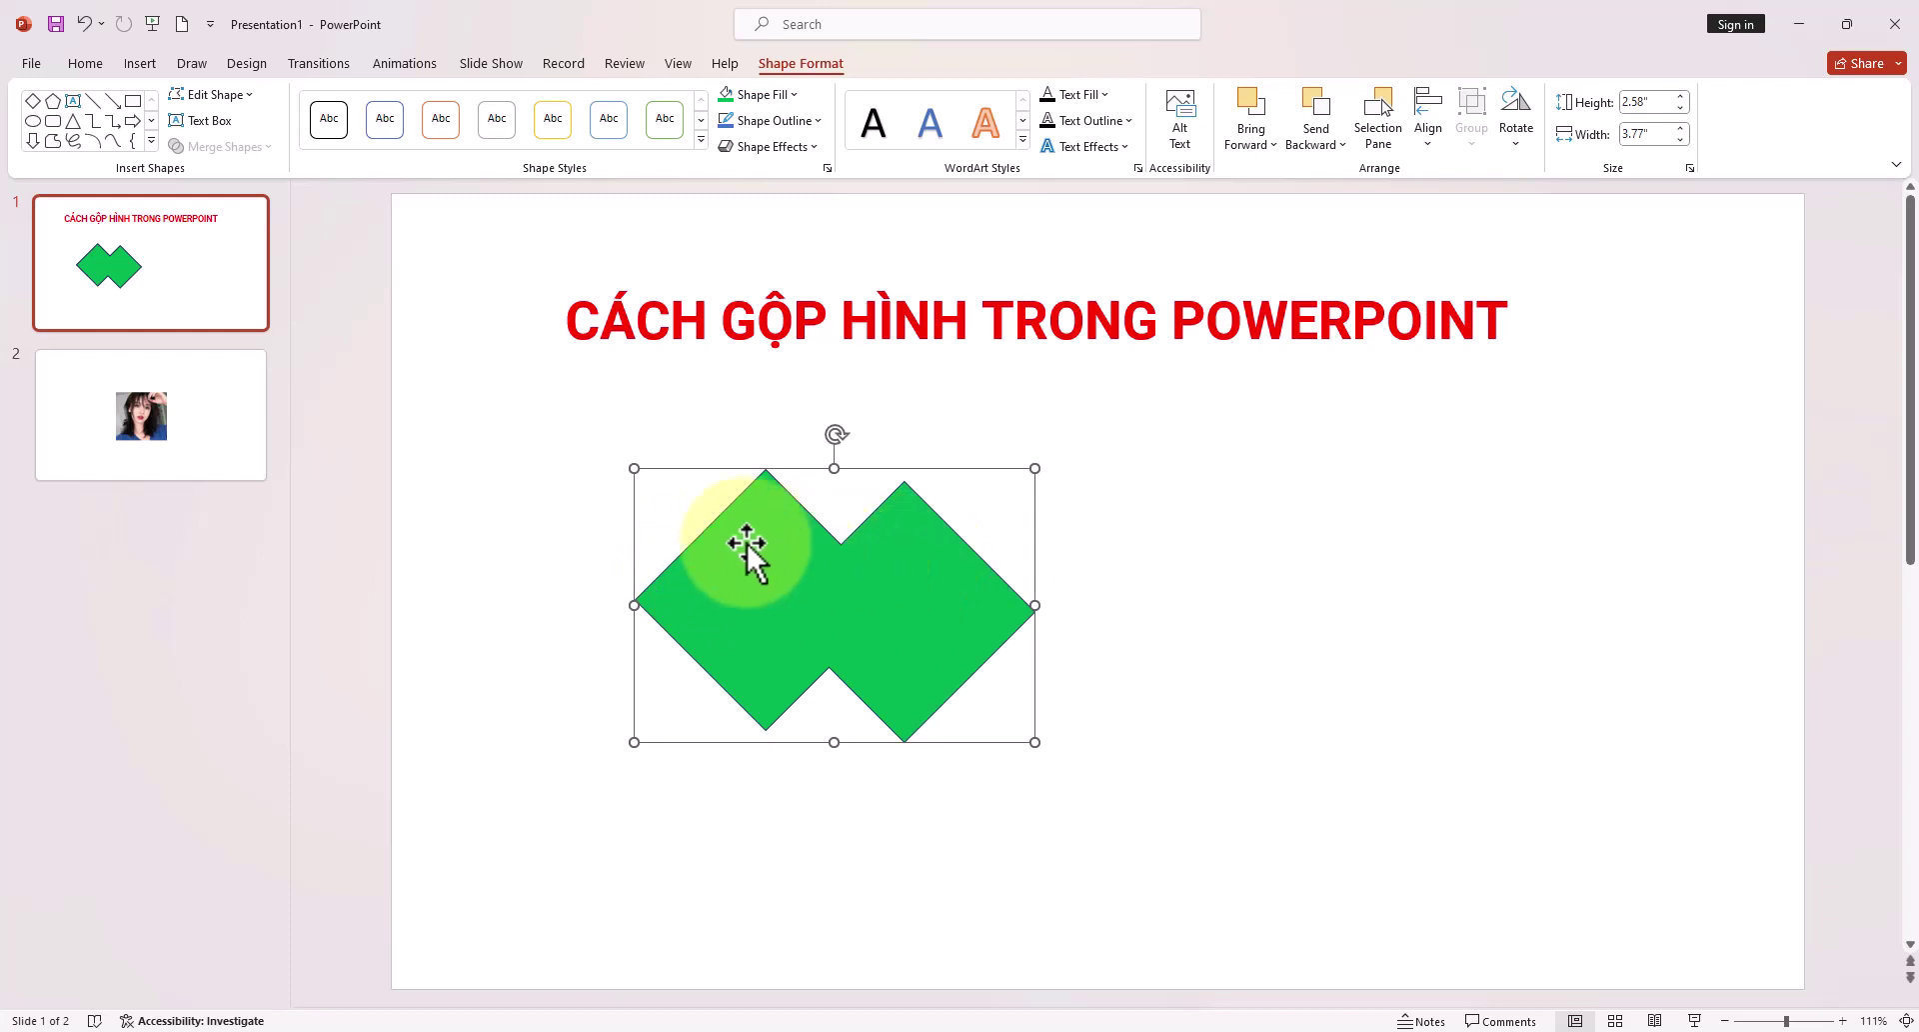
Undo the union and apply Merge Shapes > Combine, cutting a hole where the diamonds overlap
{"action": "left_click", "coordinate": [84, 22]}
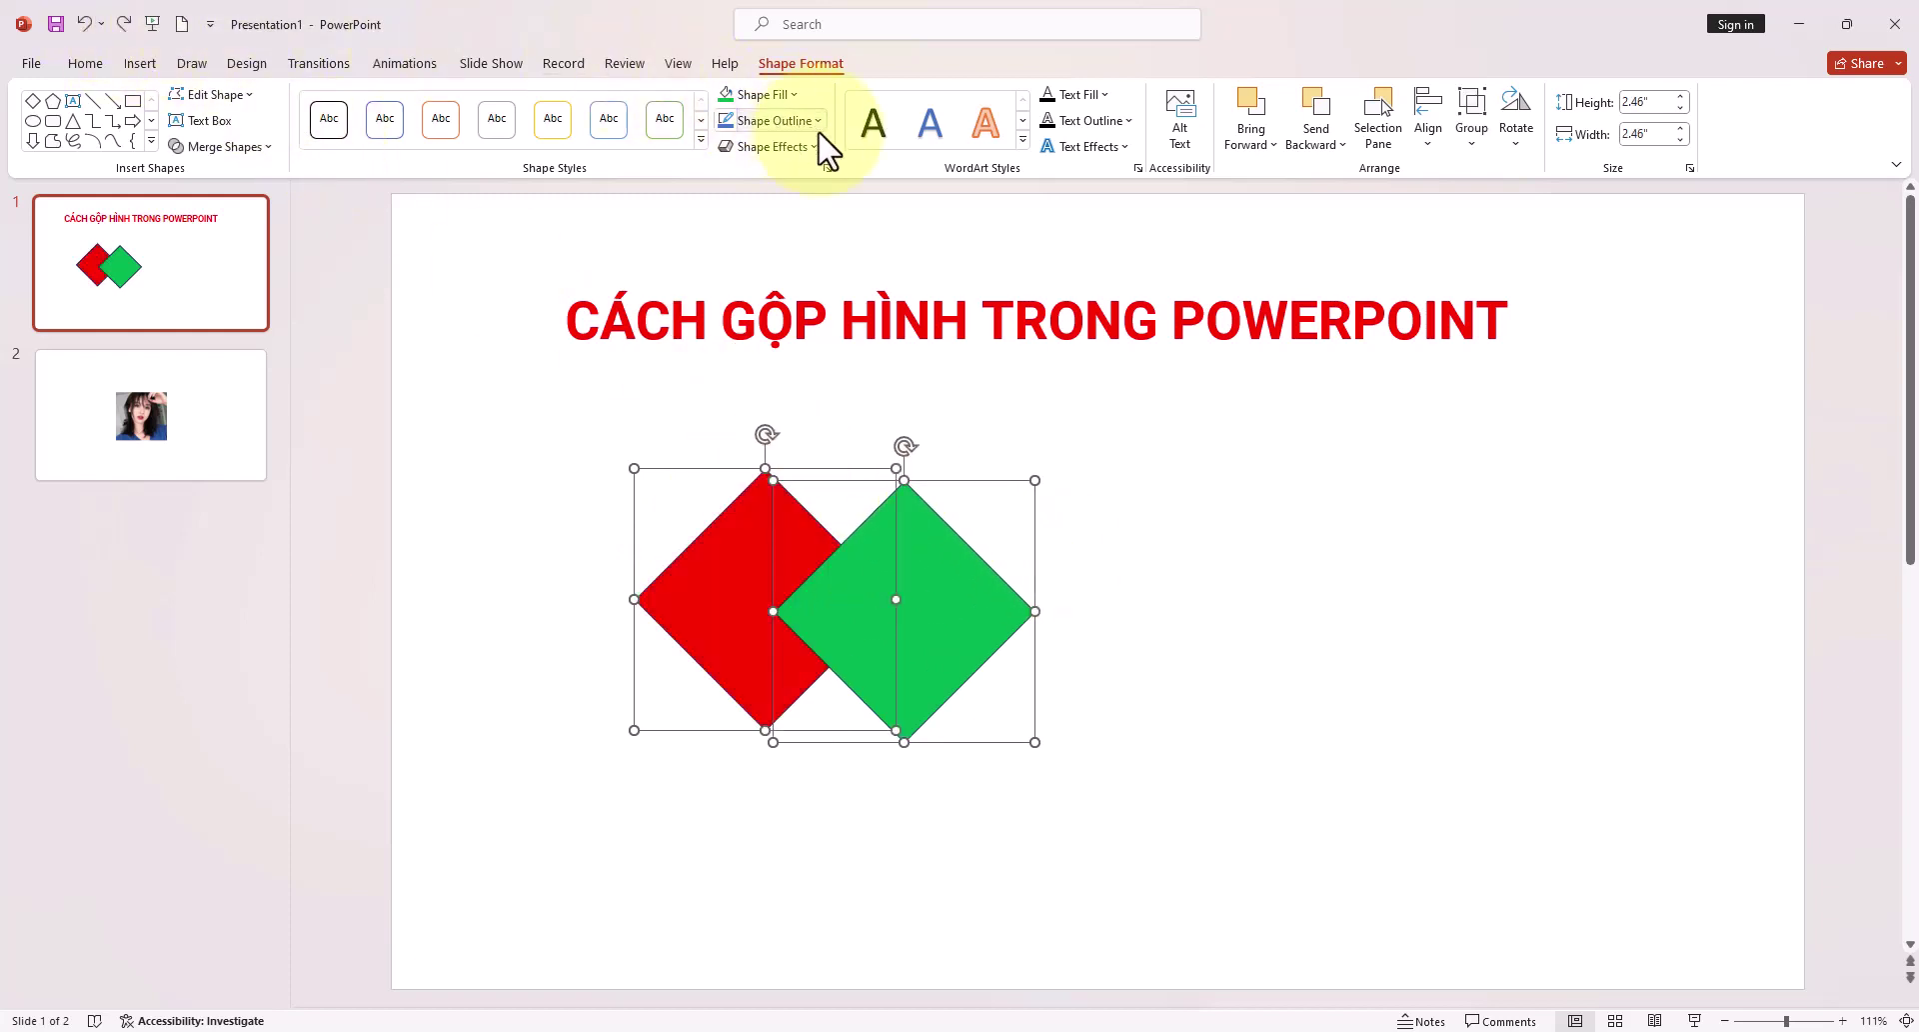
{"action": "left_click", "coordinate": [267, 148]}
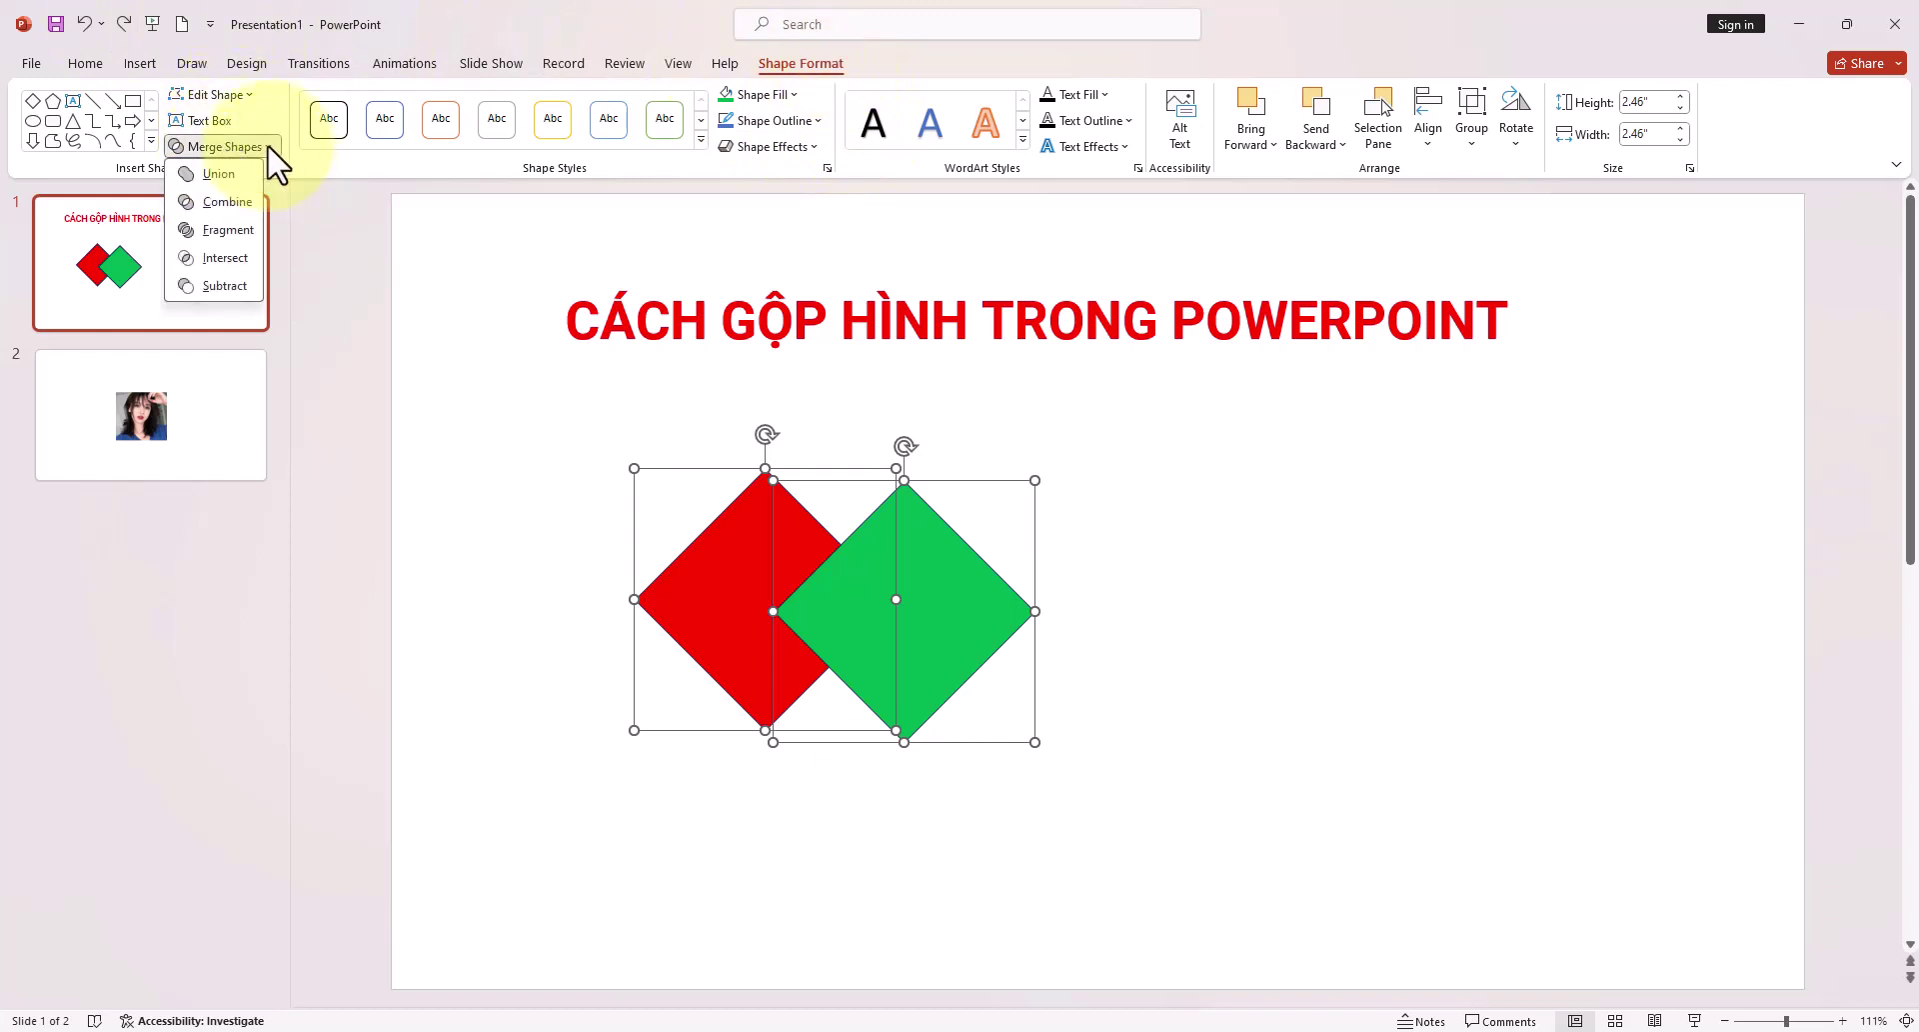
{"action": "left_click", "coordinate": [225, 202]}
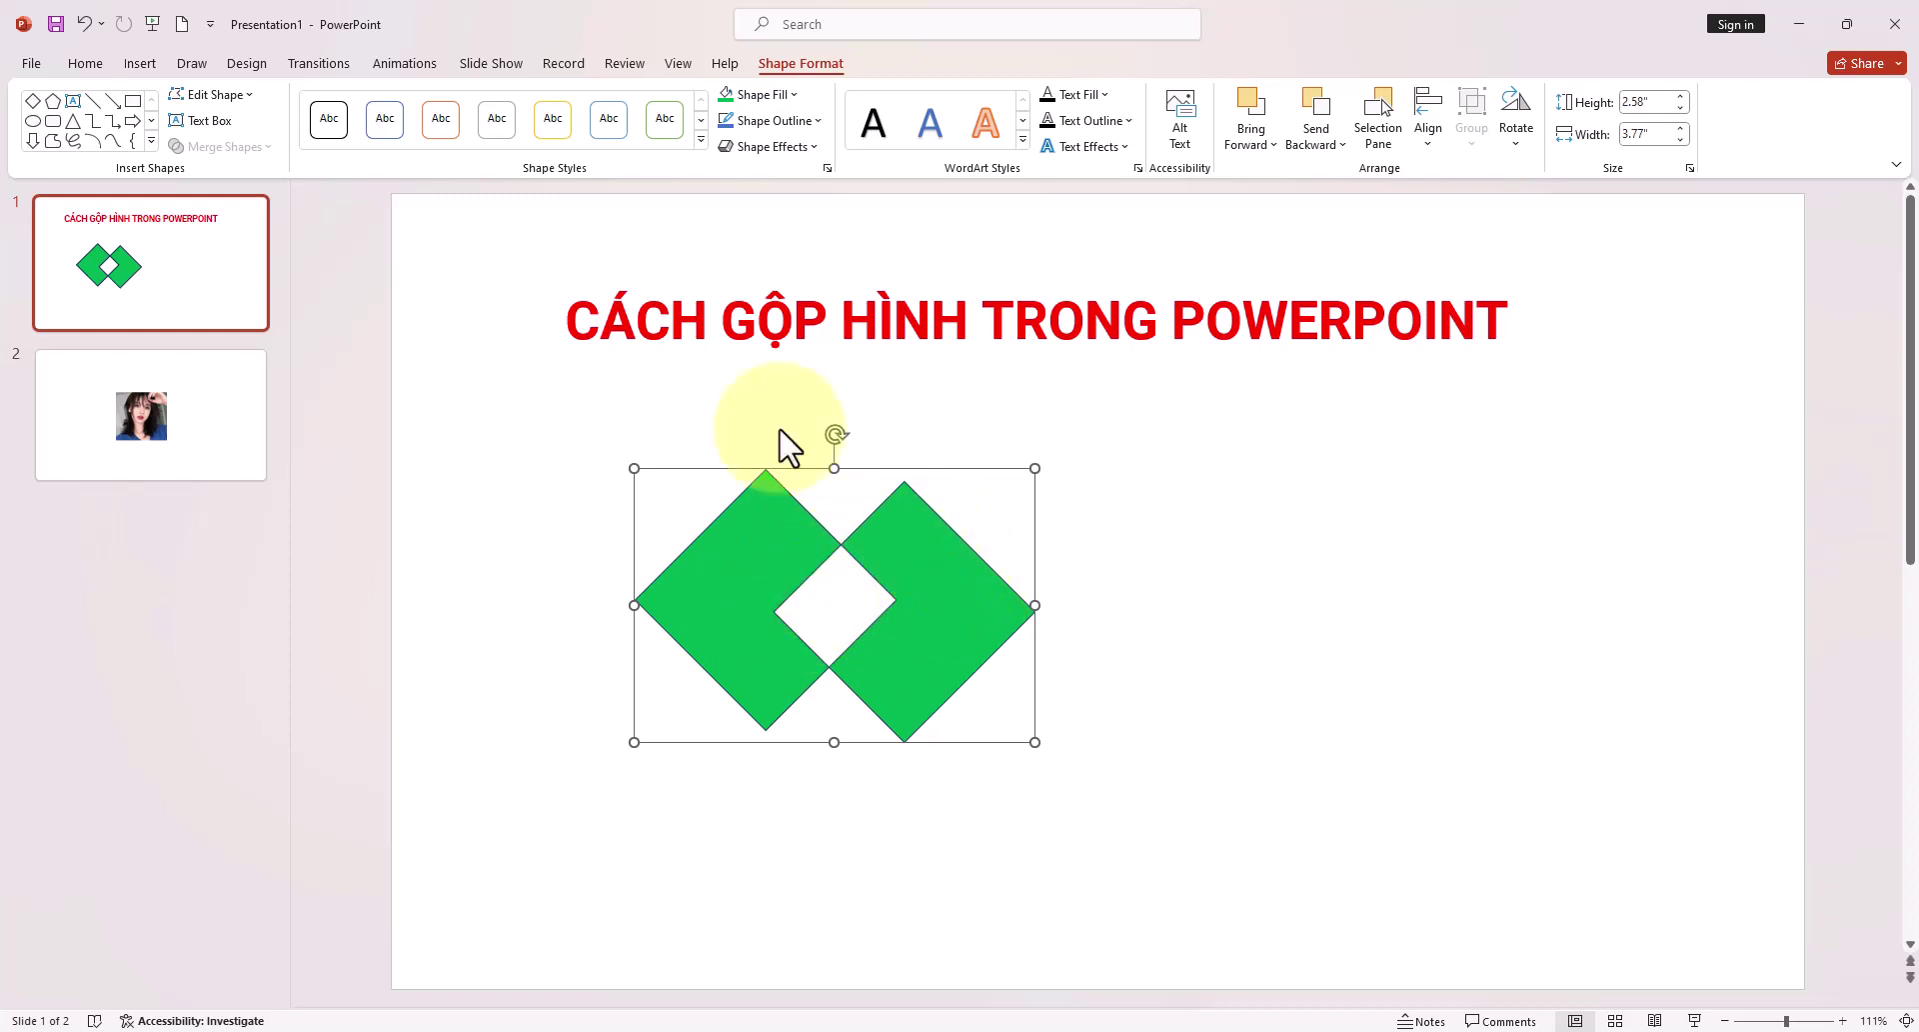
Undo the combine and apply Merge Shapes > Fragment to split the diamonds into pieces
{"action": "left_click", "coordinate": [84, 23]}
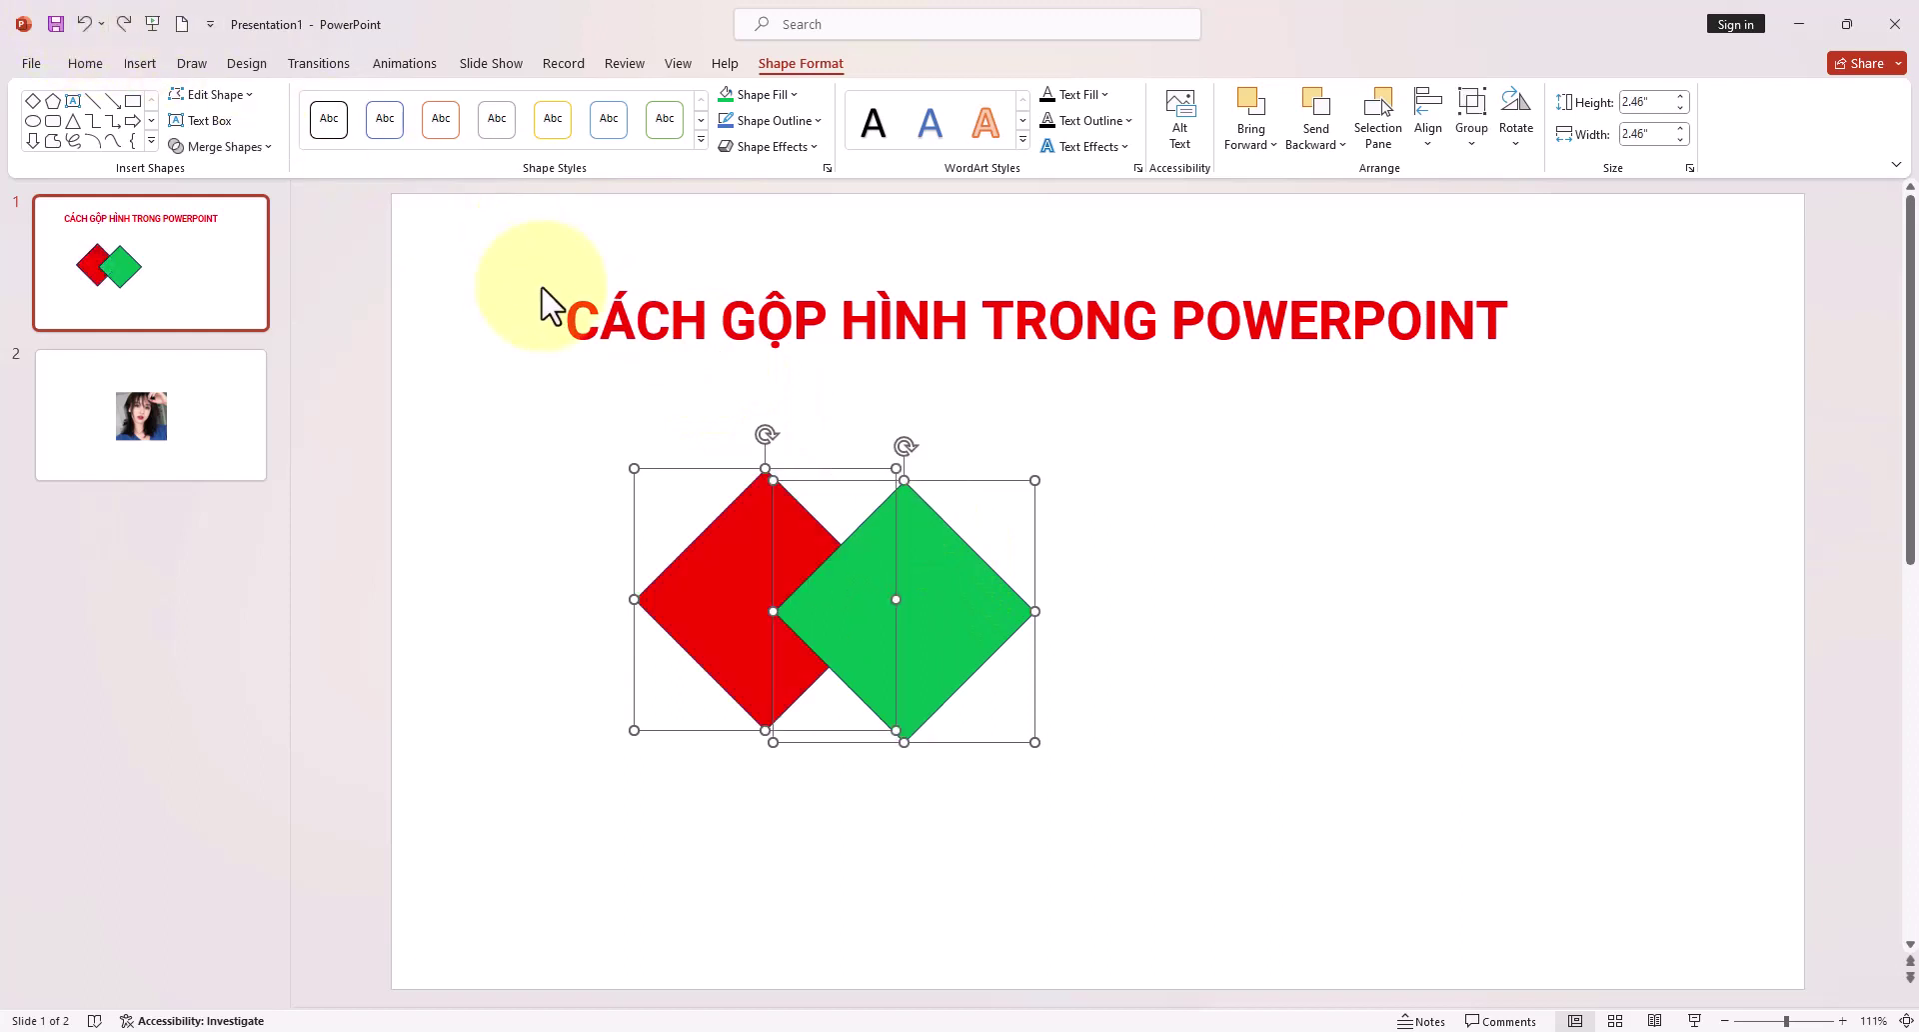
{"action": "left_click", "coordinate": [270, 147]}
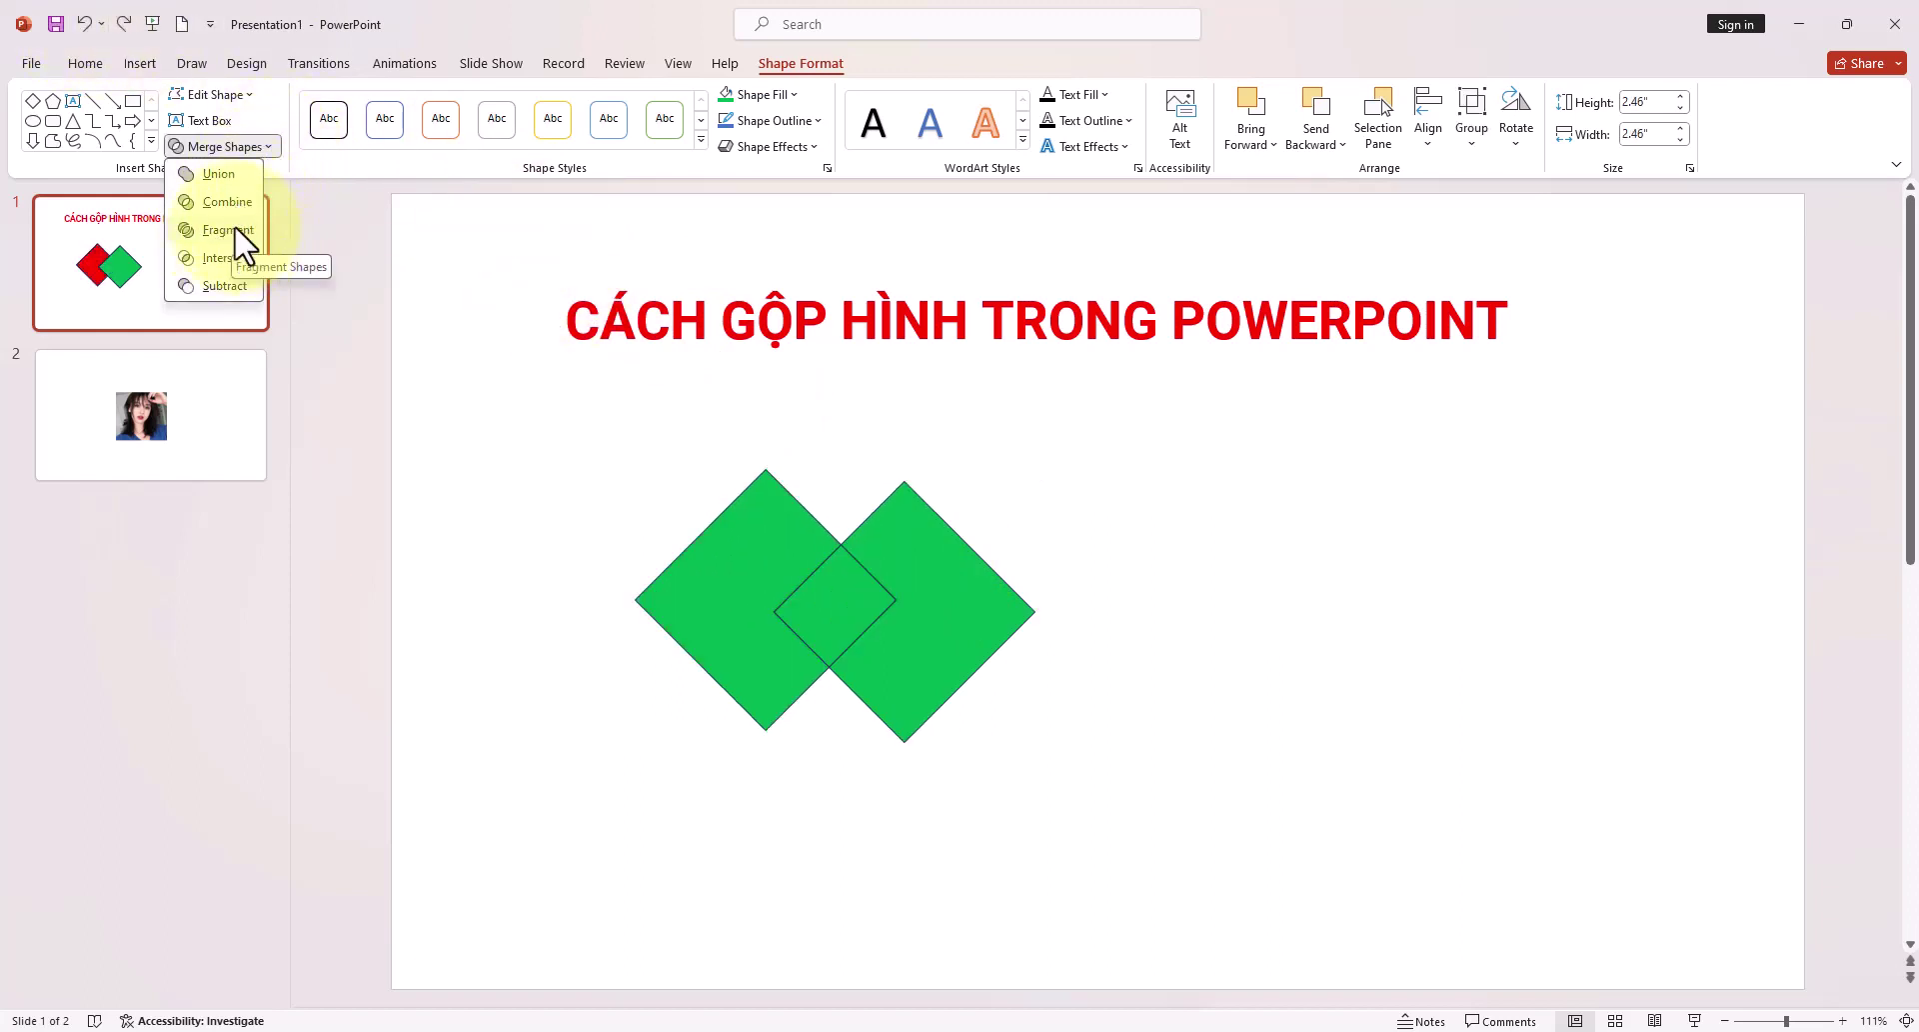
{"action": "left_click", "coordinate": [238, 230]}
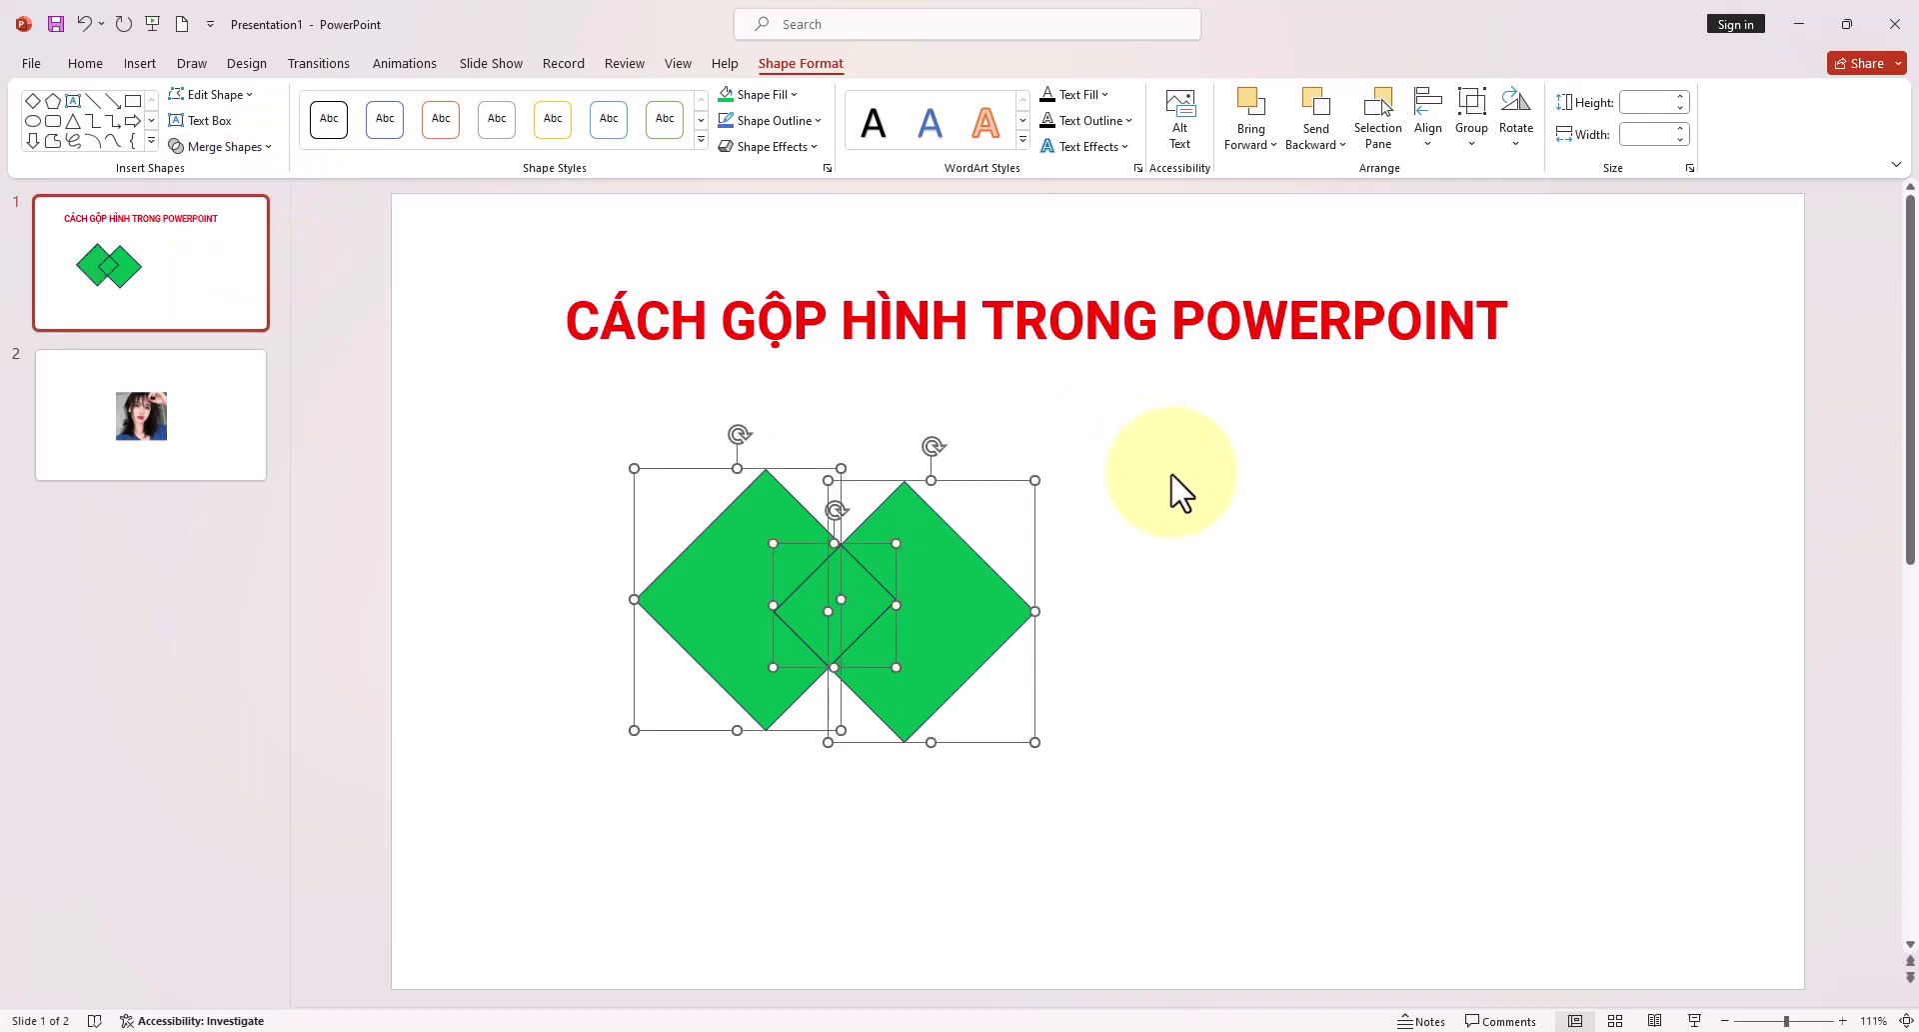
{"action": "left_click", "coordinate": [1279, 486]}
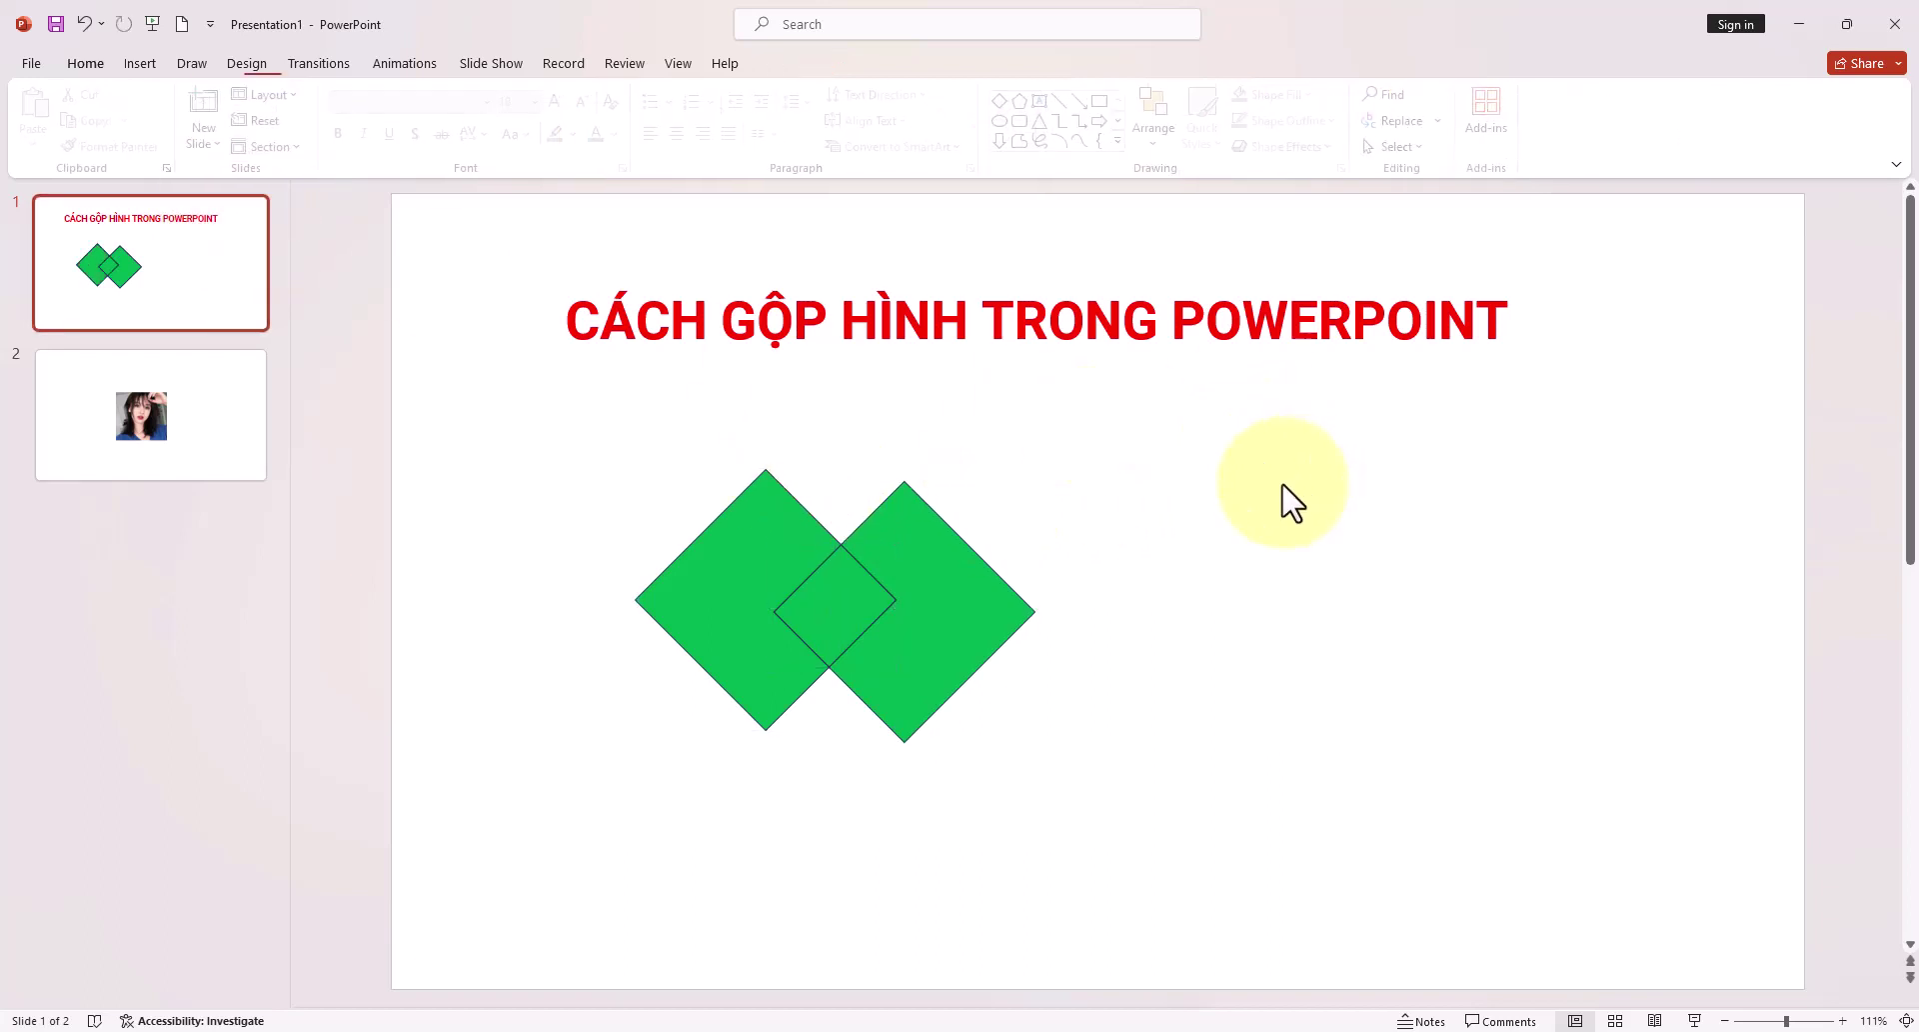
Spread the left chevron, right chevron and small middle diamond apart on the slide
{"action": "left_click_drag", "start_coordinate": [947, 543], "coordinate": [1274, 544]}
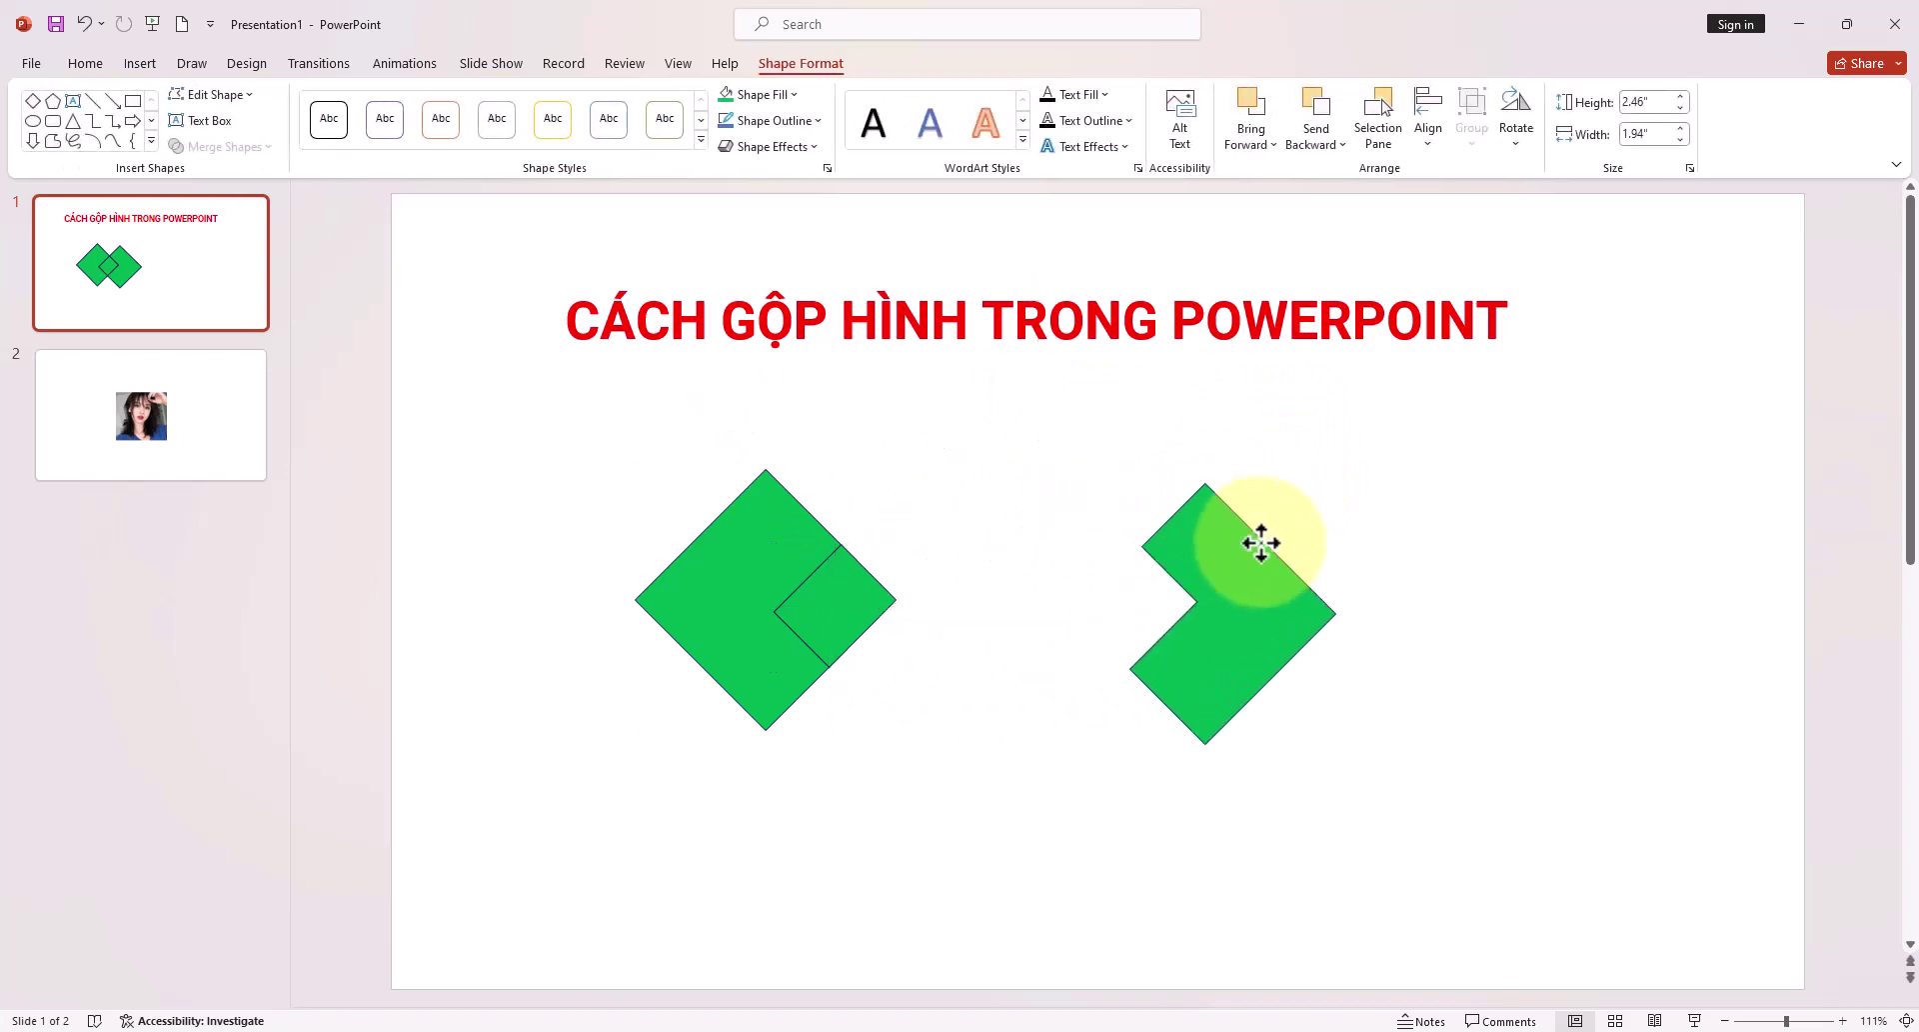
{"action": "left_click_drag", "start_coordinate": [890, 590], "coordinate": [1020, 618]}
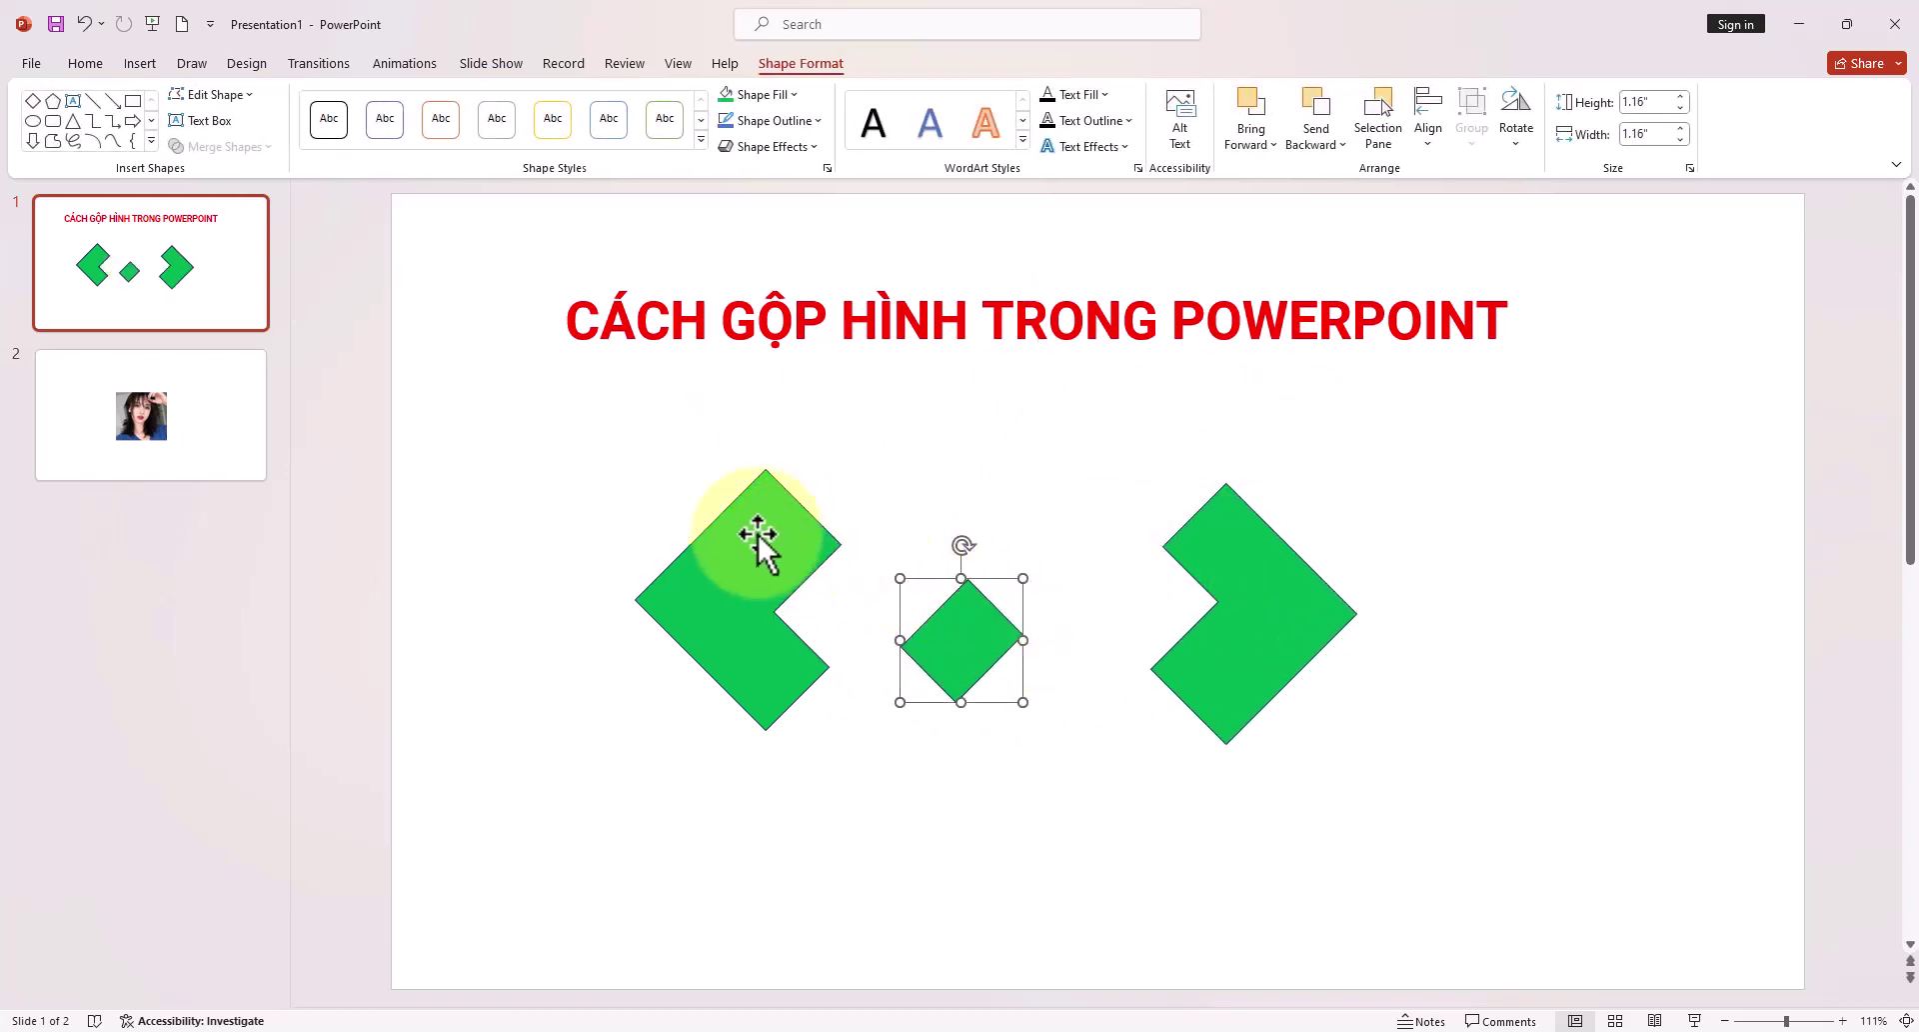
{"action": "mouse_move", "coordinate": [758, 534]}
{"action": "left_mouse_down"}
{"action": "mouse_move", "coordinate": [491, 543]}
{"action": "mouse_move", "coordinate": [687, 490]}
{"action": "left_mouse_up"}
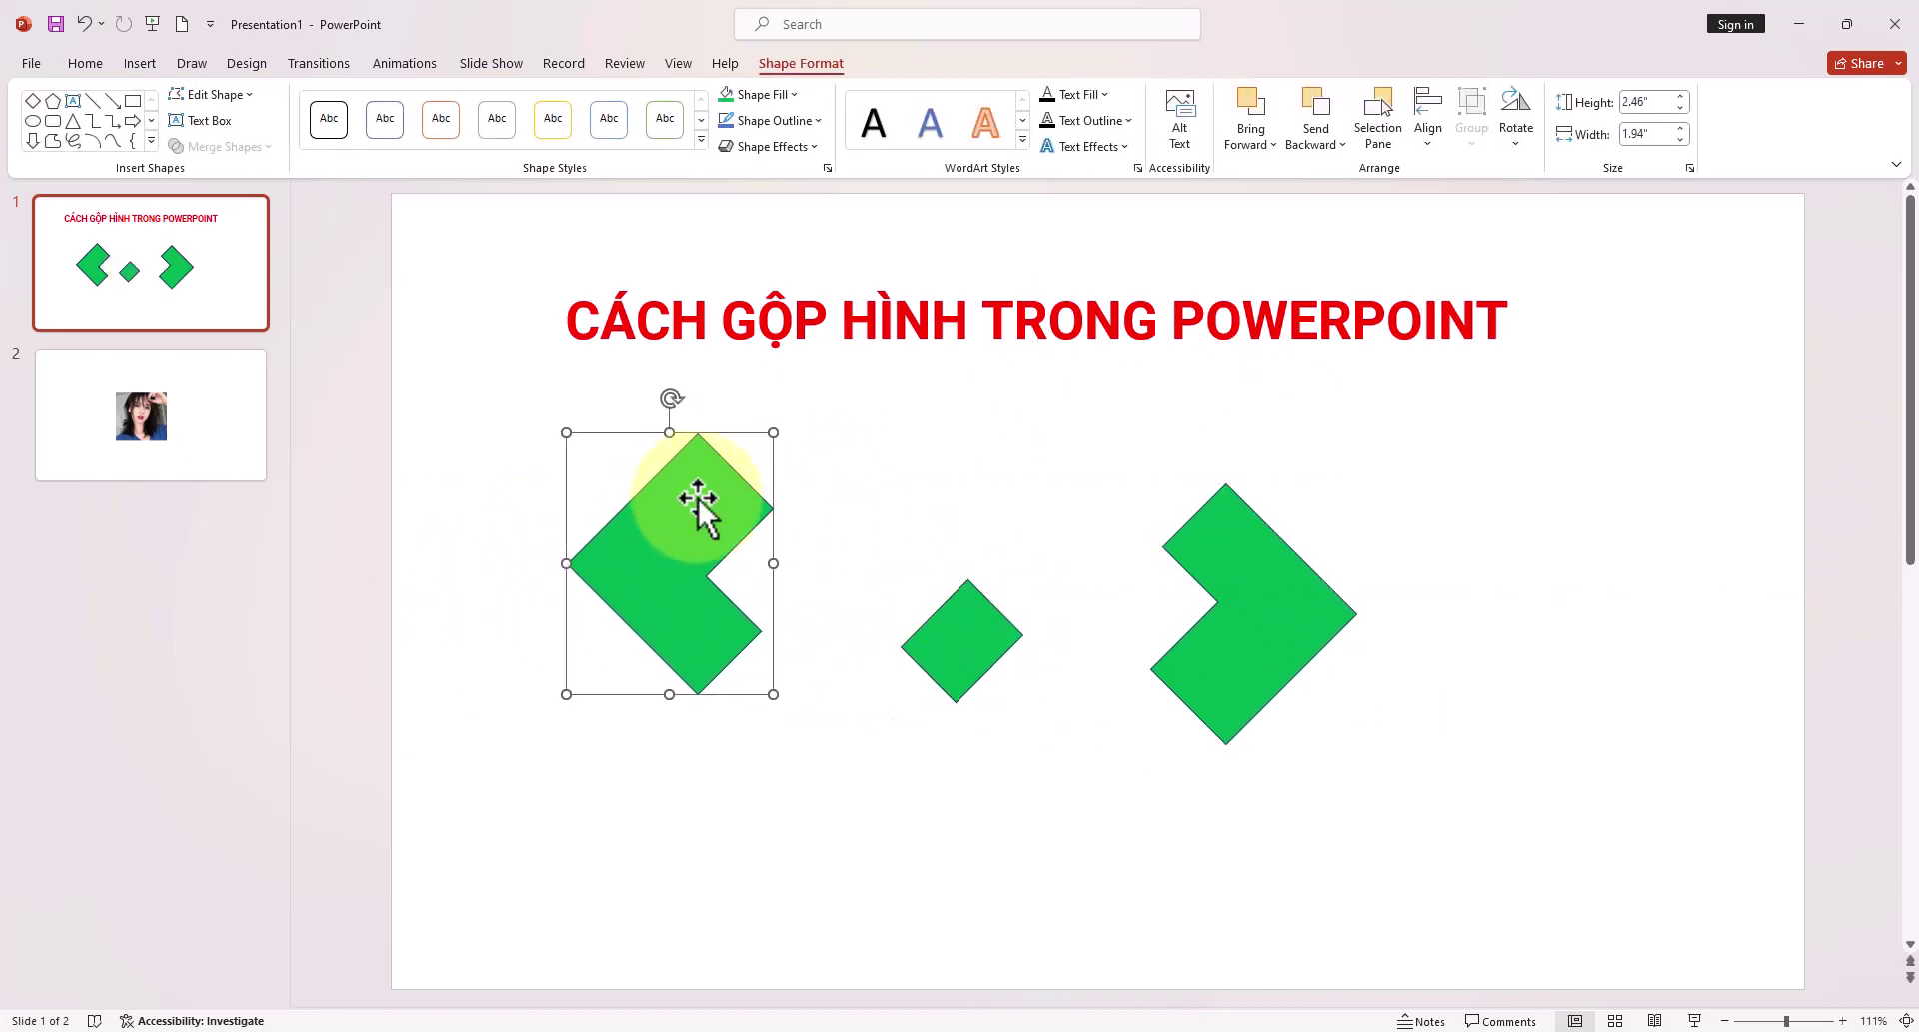
{"action": "left_click_drag", "start_coordinate": [989, 627], "coordinate": [977, 710]}
{"action": "left_click", "coordinate": [1251, 650]}
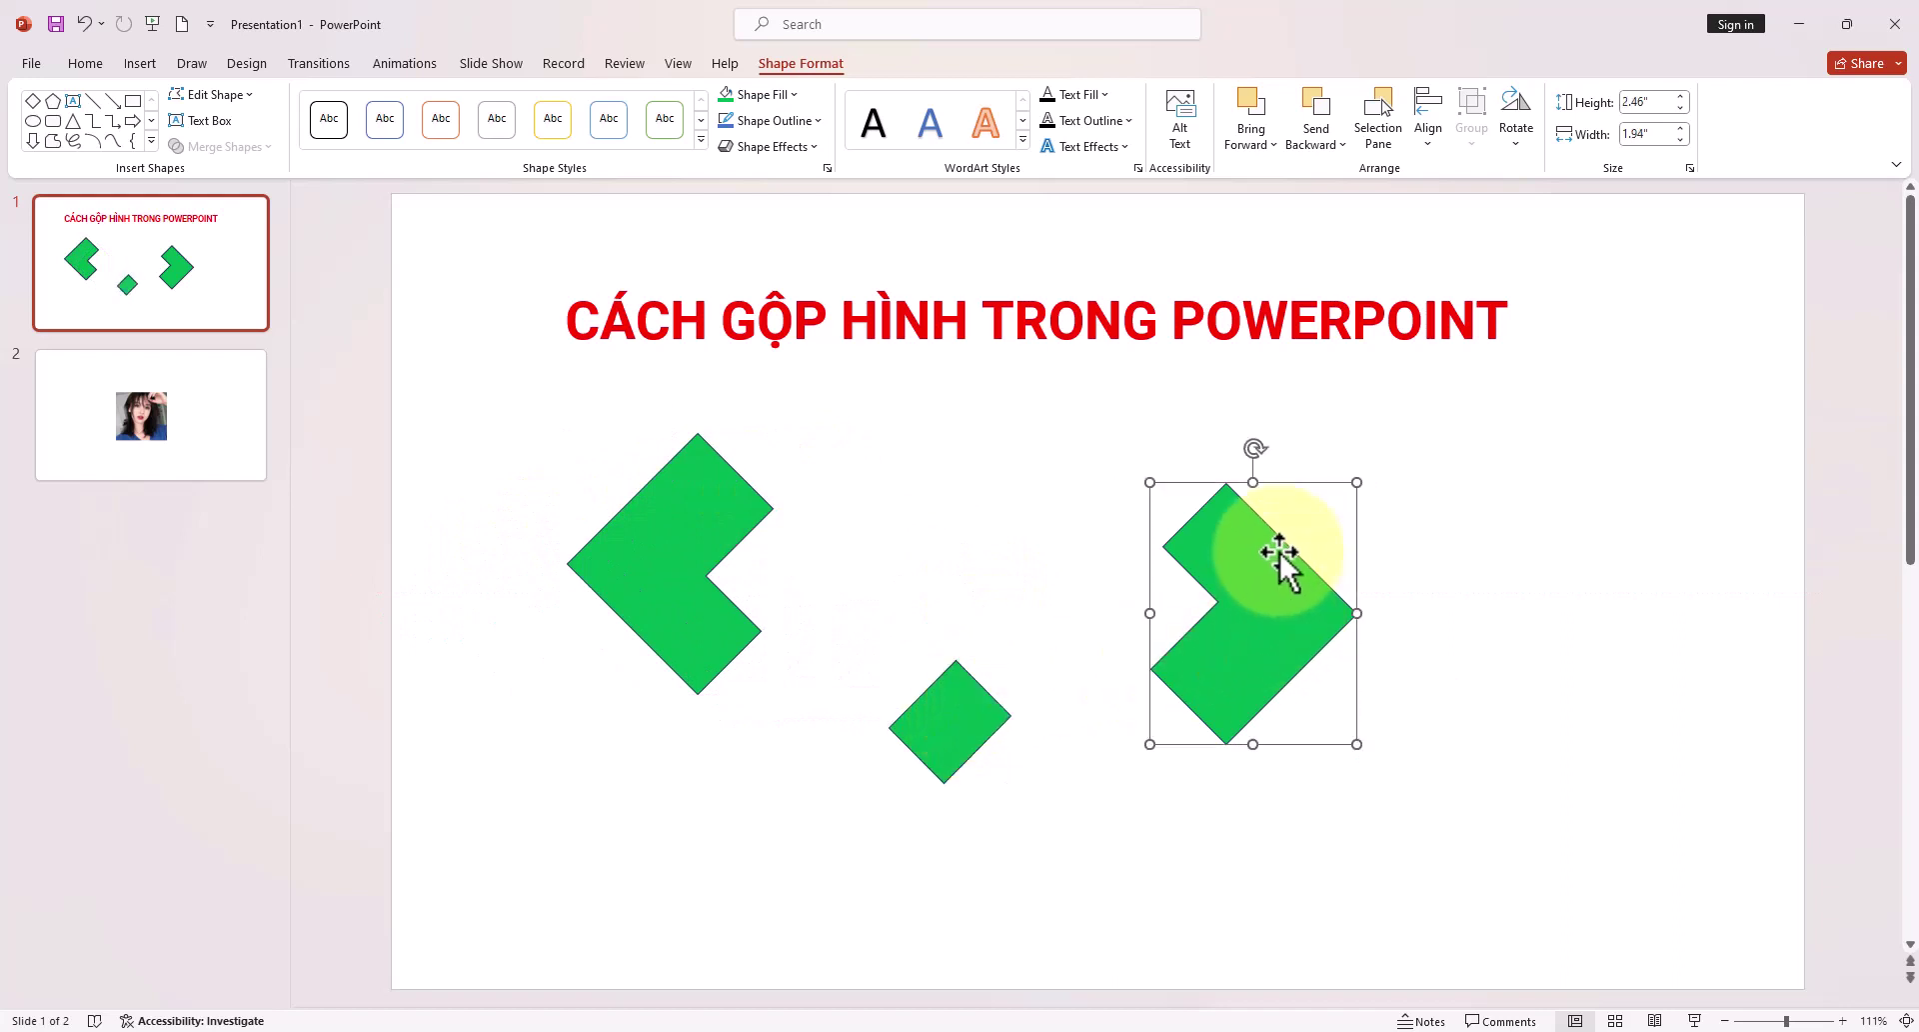
{"action": "mouse_move", "coordinate": [1275, 557]}
{"action": "left_mouse_down"}
{"action": "mouse_move", "coordinate": [1224, 465]}
{"action": "mouse_move", "coordinate": [1245, 533]}
{"action": "mouse_move", "coordinate": [1216, 503]}
{"action": "mouse_move", "coordinate": [1156, 609]}
{"action": "left_mouse_up"}
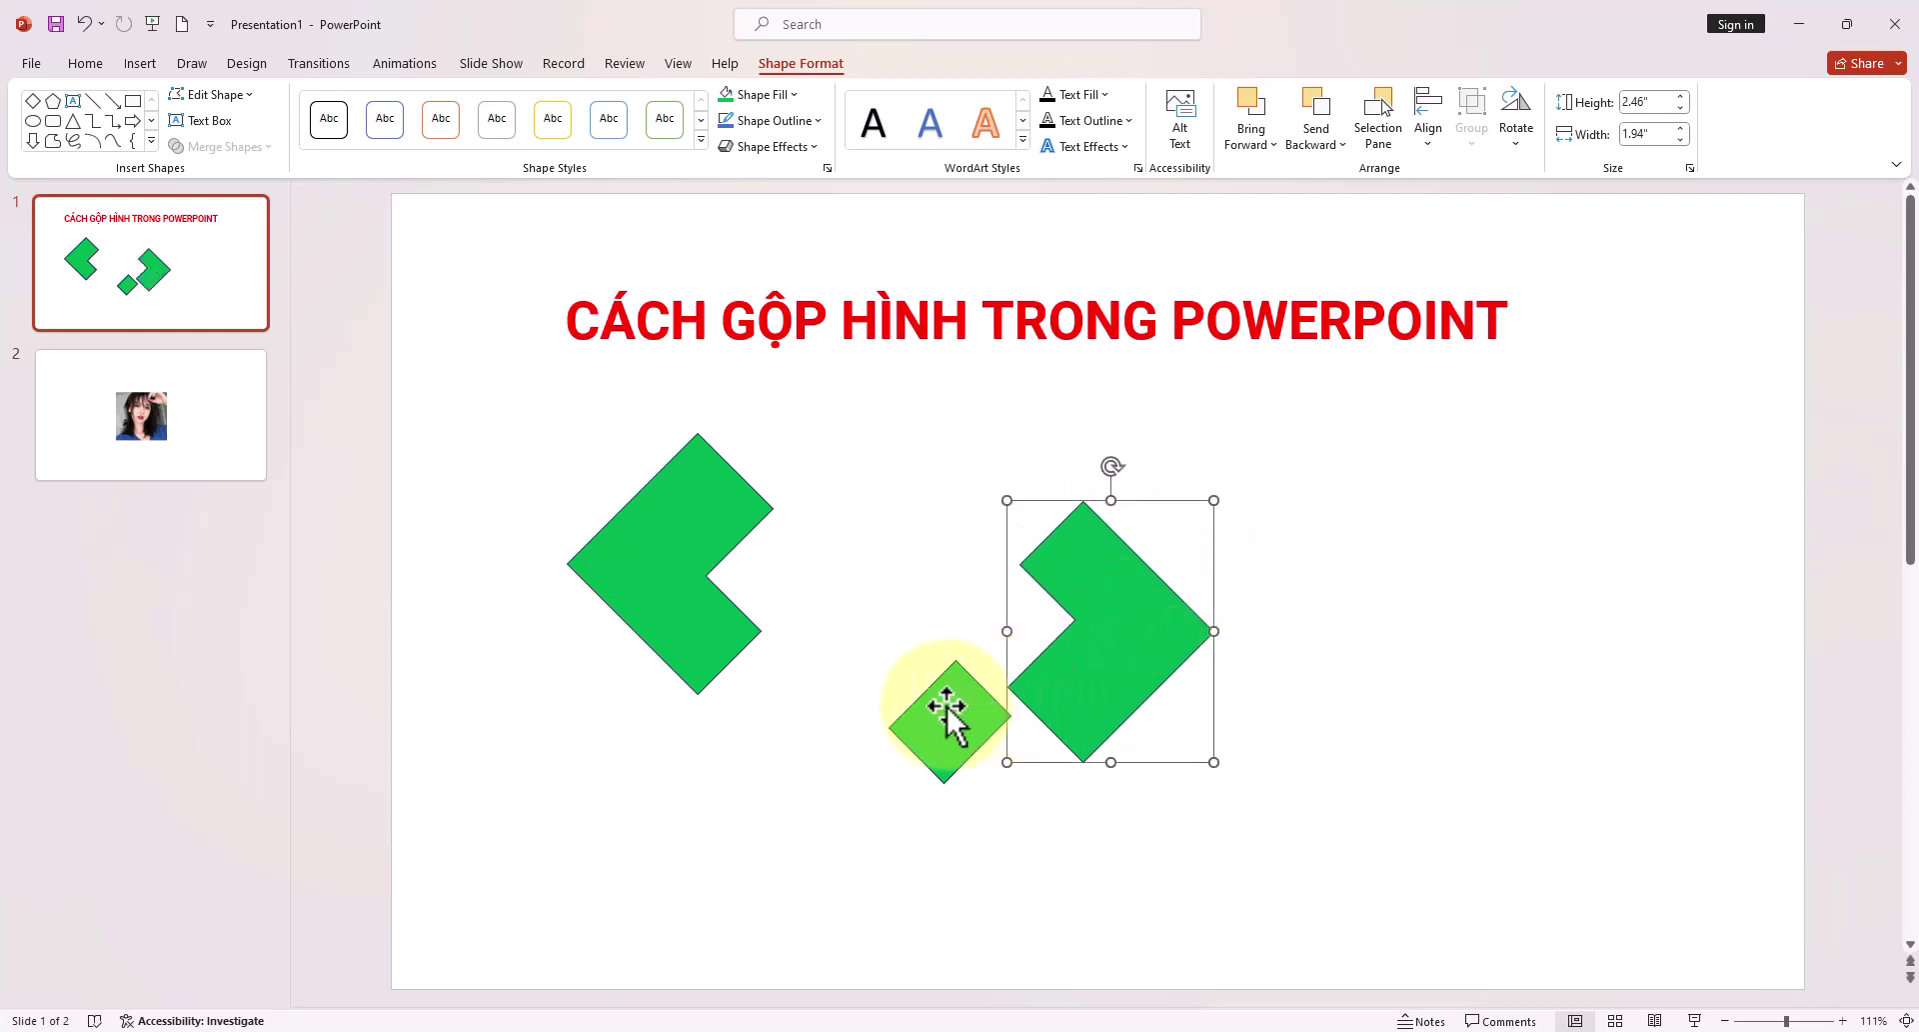
{"action": "mouse_move", "coordinate": [951, 706]}
{"action": "left_mouse_down"}
{"action": "mouse_move", "coordinate": [946, 676]}
{"action": "mouse_move", "coordinate": [849, 761]}
{"action": "left_mouse_up"}
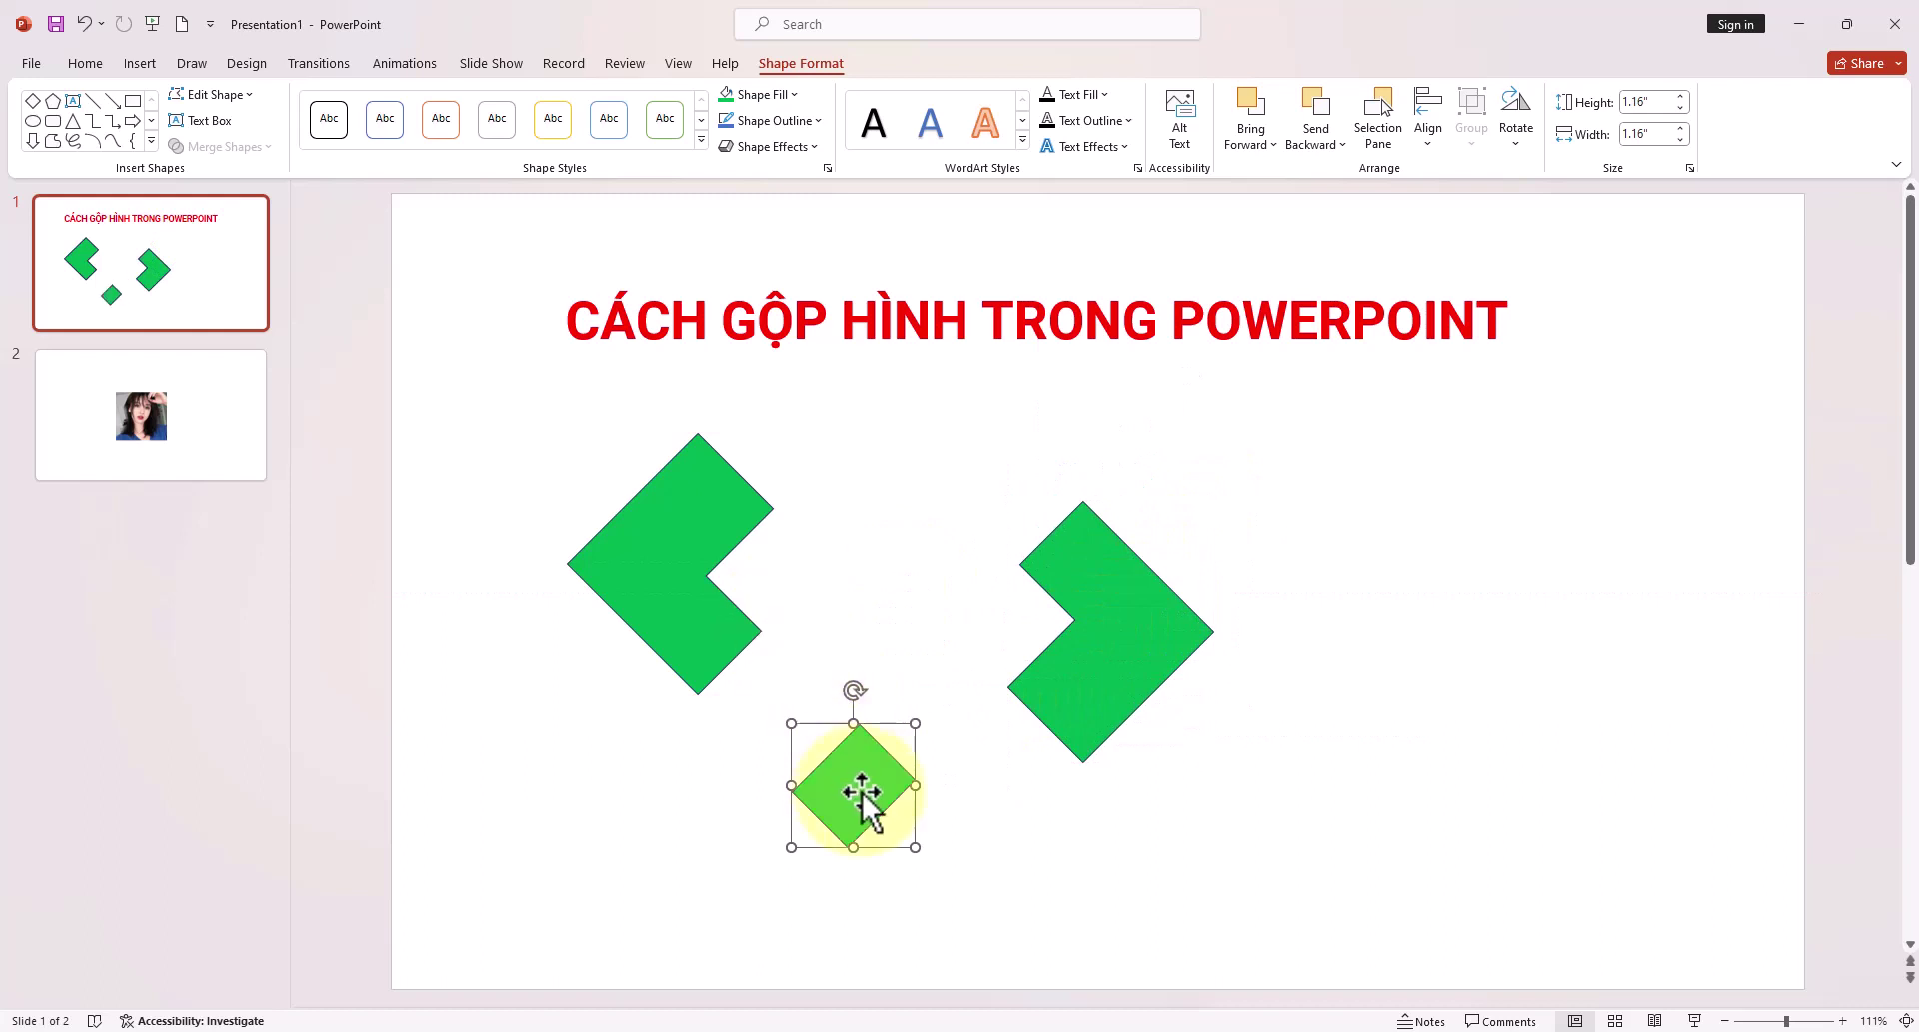
Undo the piece moves and fragment split until the separate red and green diamonds return
{"action": "left_click", "coordinate": [82, 24]}
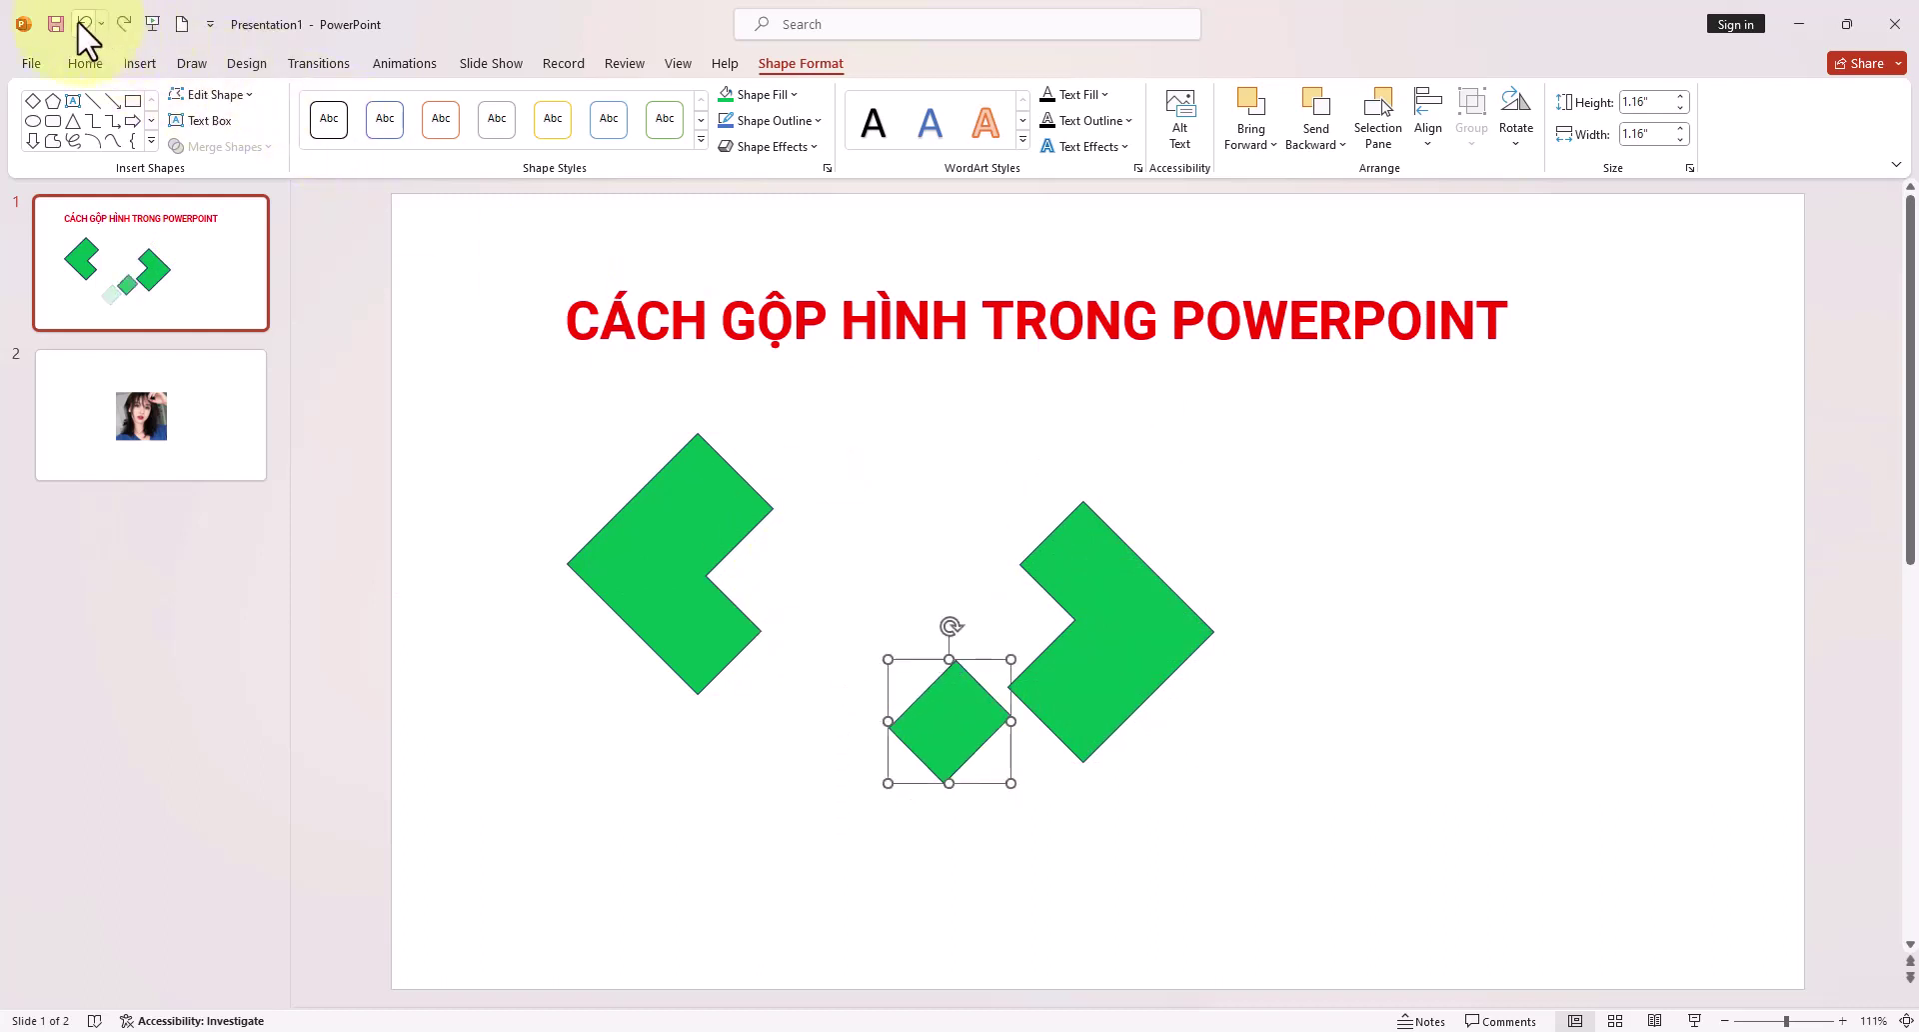
{"action": "left_click", "coordinate": [82, 24]}
{"action": "left_click", "coordinate": [82, 24]}
{"action": "left_click", "coordinate": [82, 24]}
{"action": "left_click", "coordinate": [82, 24]}
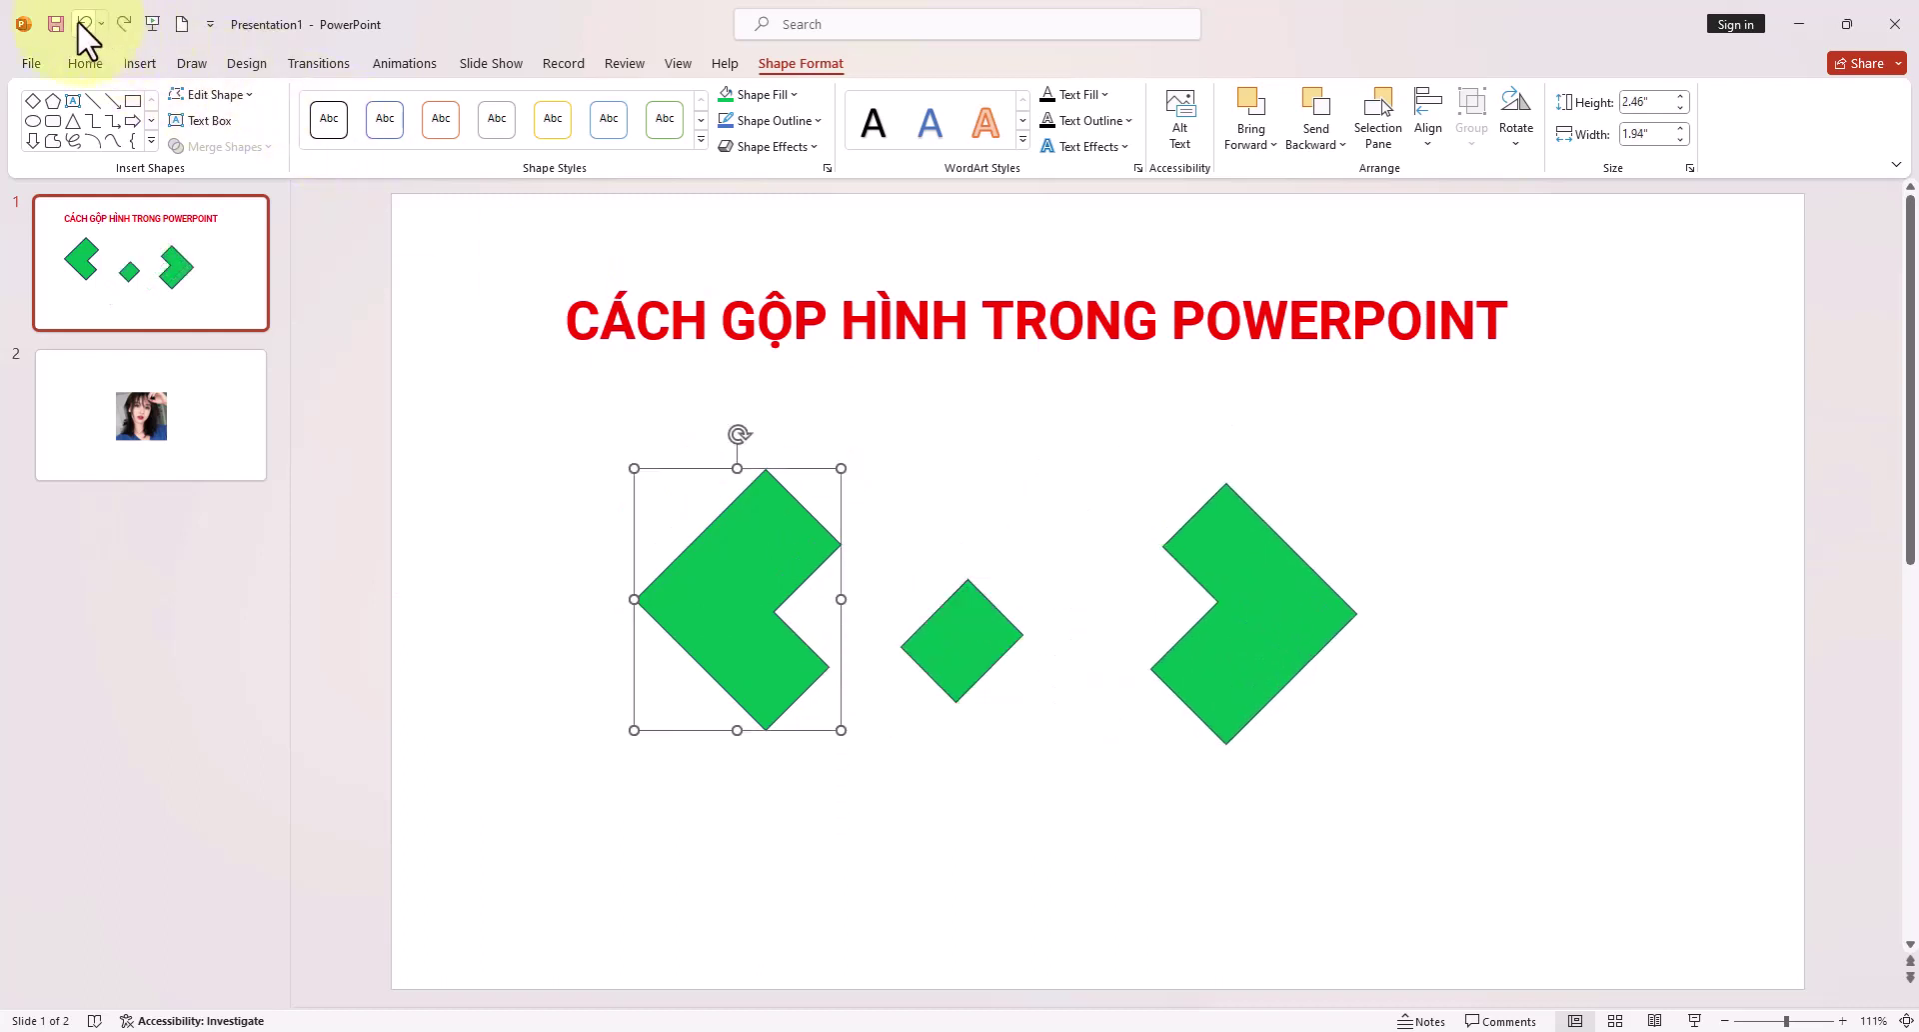
{"action": "left_click", "coordinate": [82, 24]}
{"action": "left_click", "coordinate": [82, 24]}
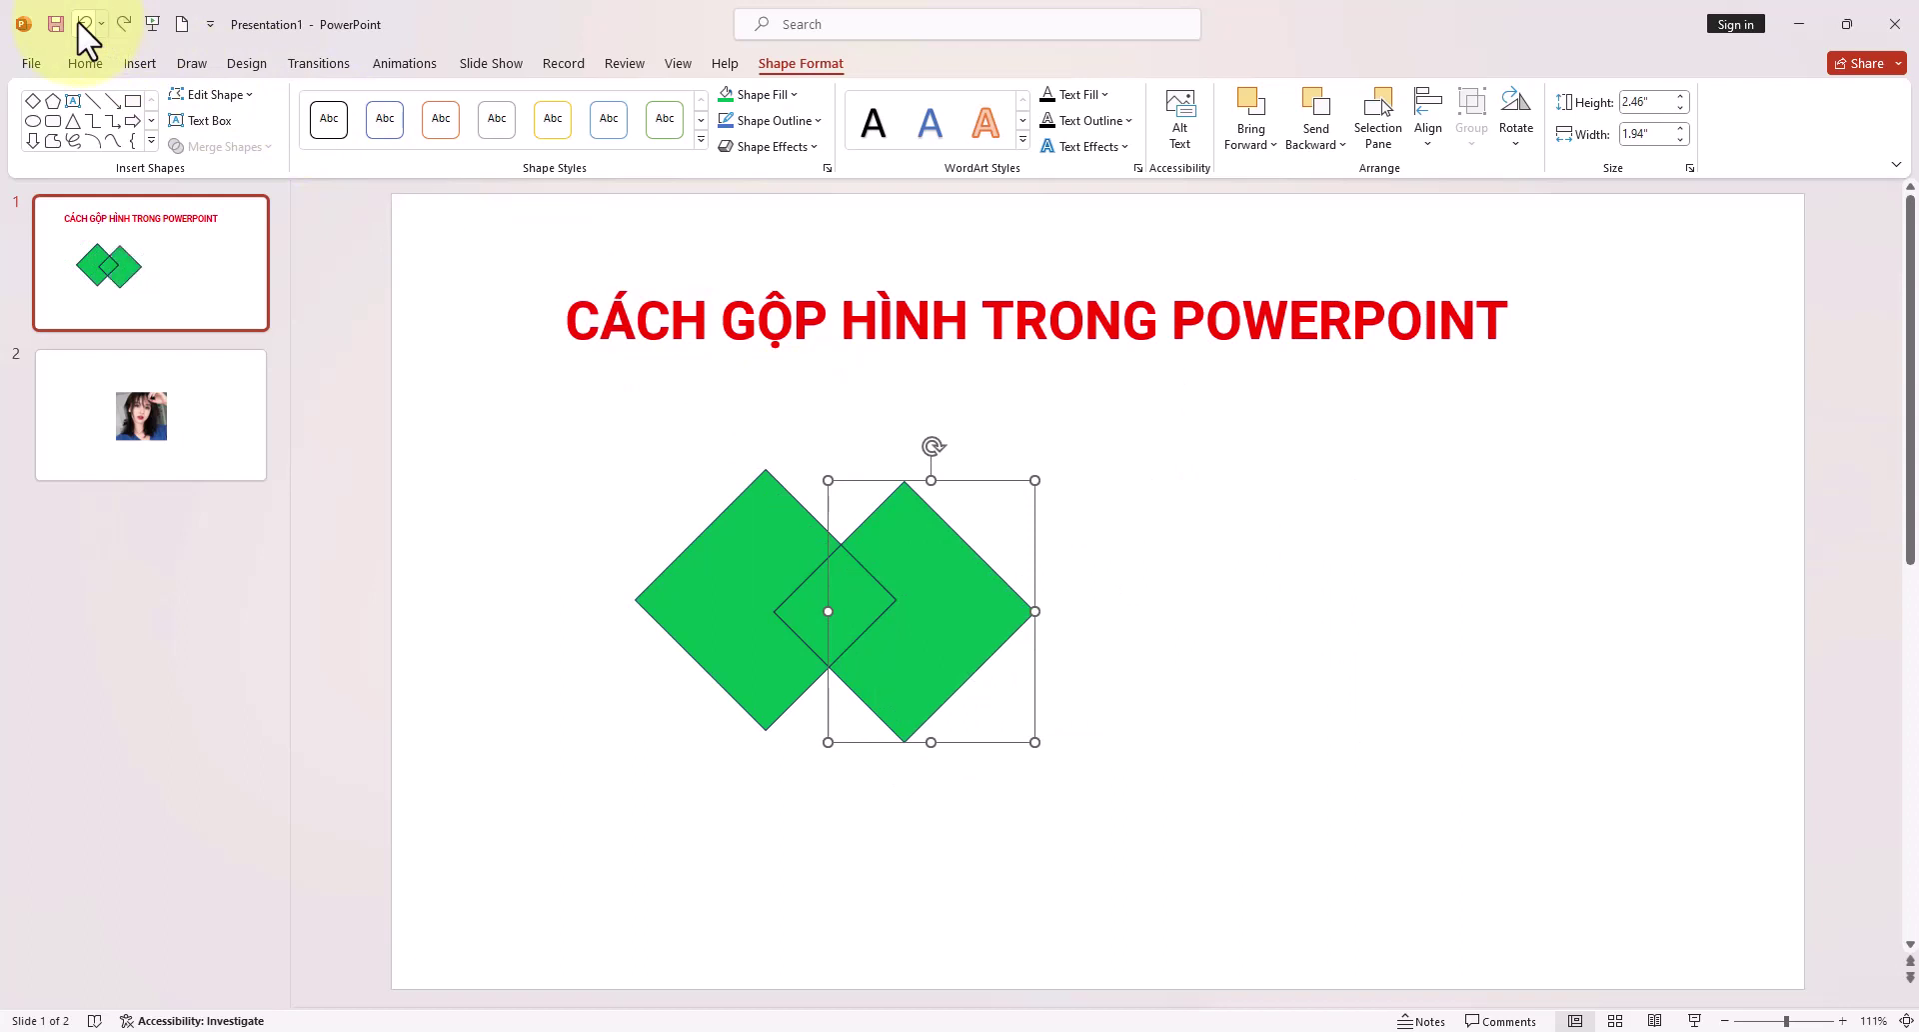
{"action": "left_click", "coordinate": [82, 24]}
{"action": "left_click", "coordinate": [1167, 520]}
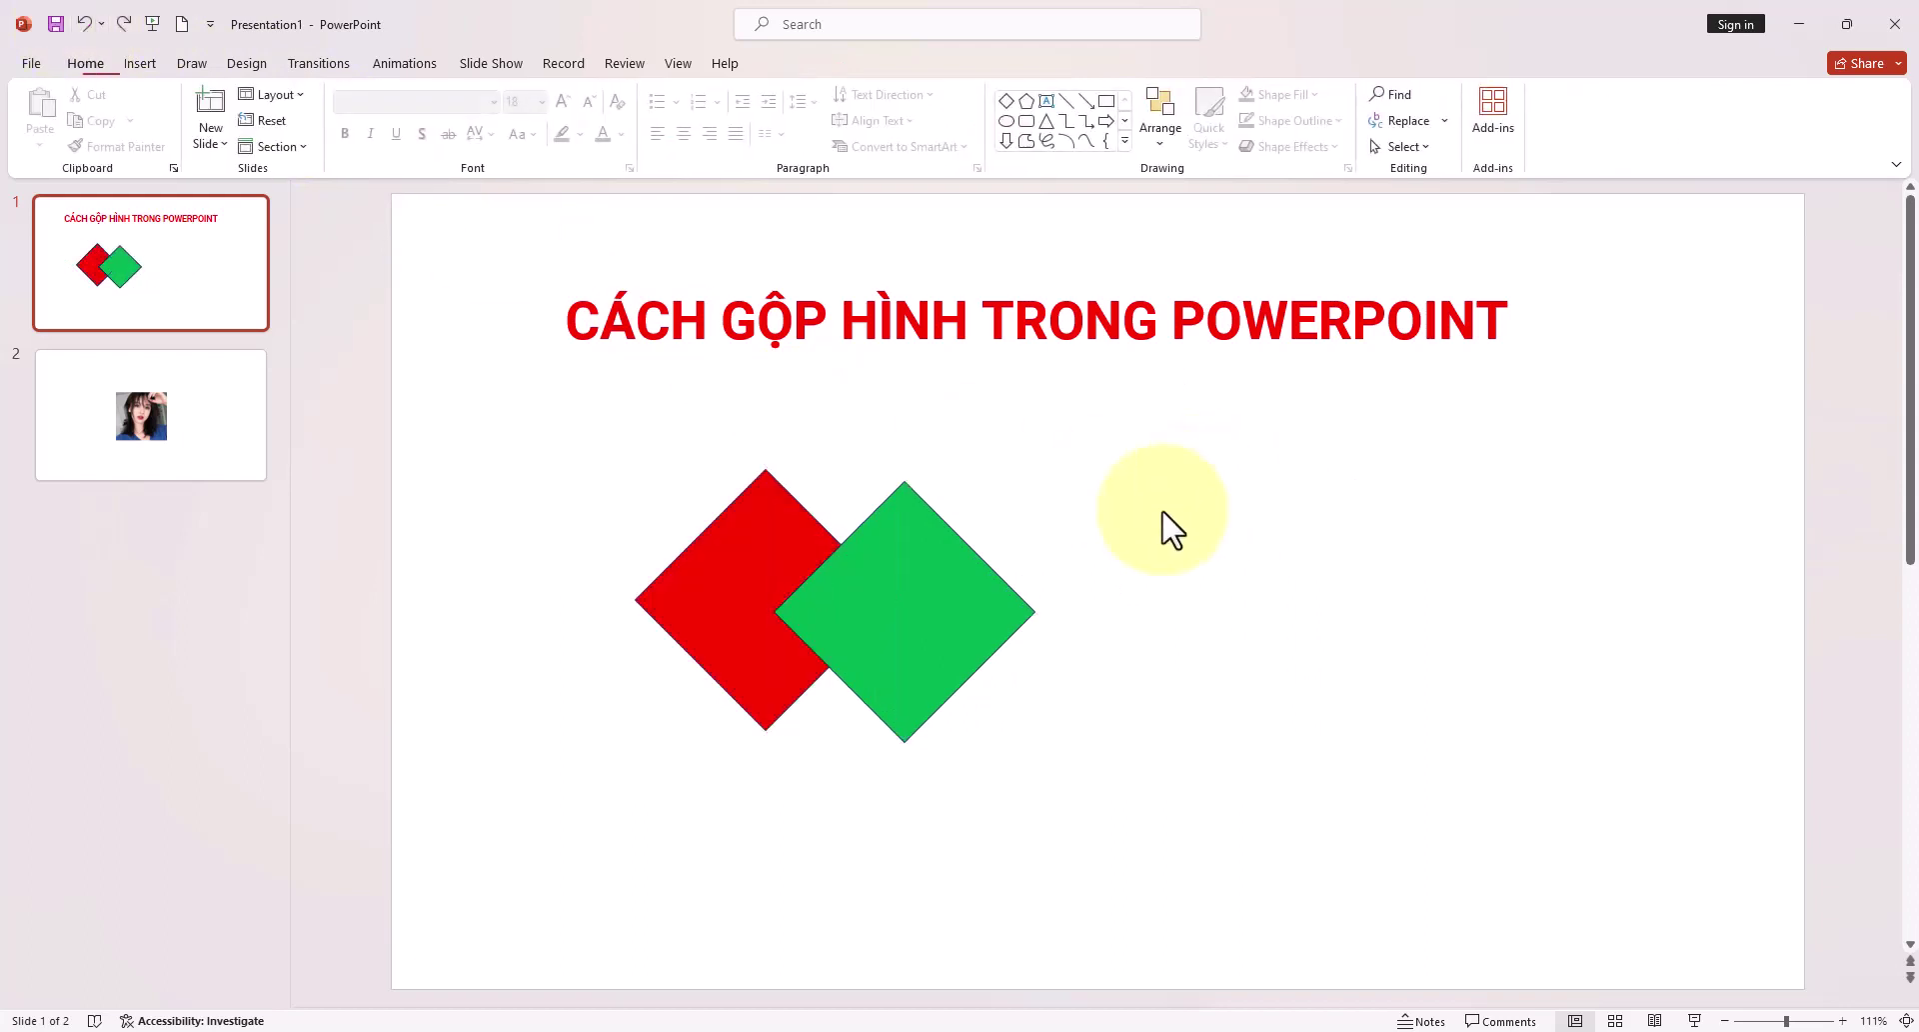
Select the red, then the green diamond and apply Merge Shapes > Intersect
{"action": "left_click", "coordinate": [736, 513]}
{"action": "left_click", "coordinate": [879, 543], "text": "shift"}
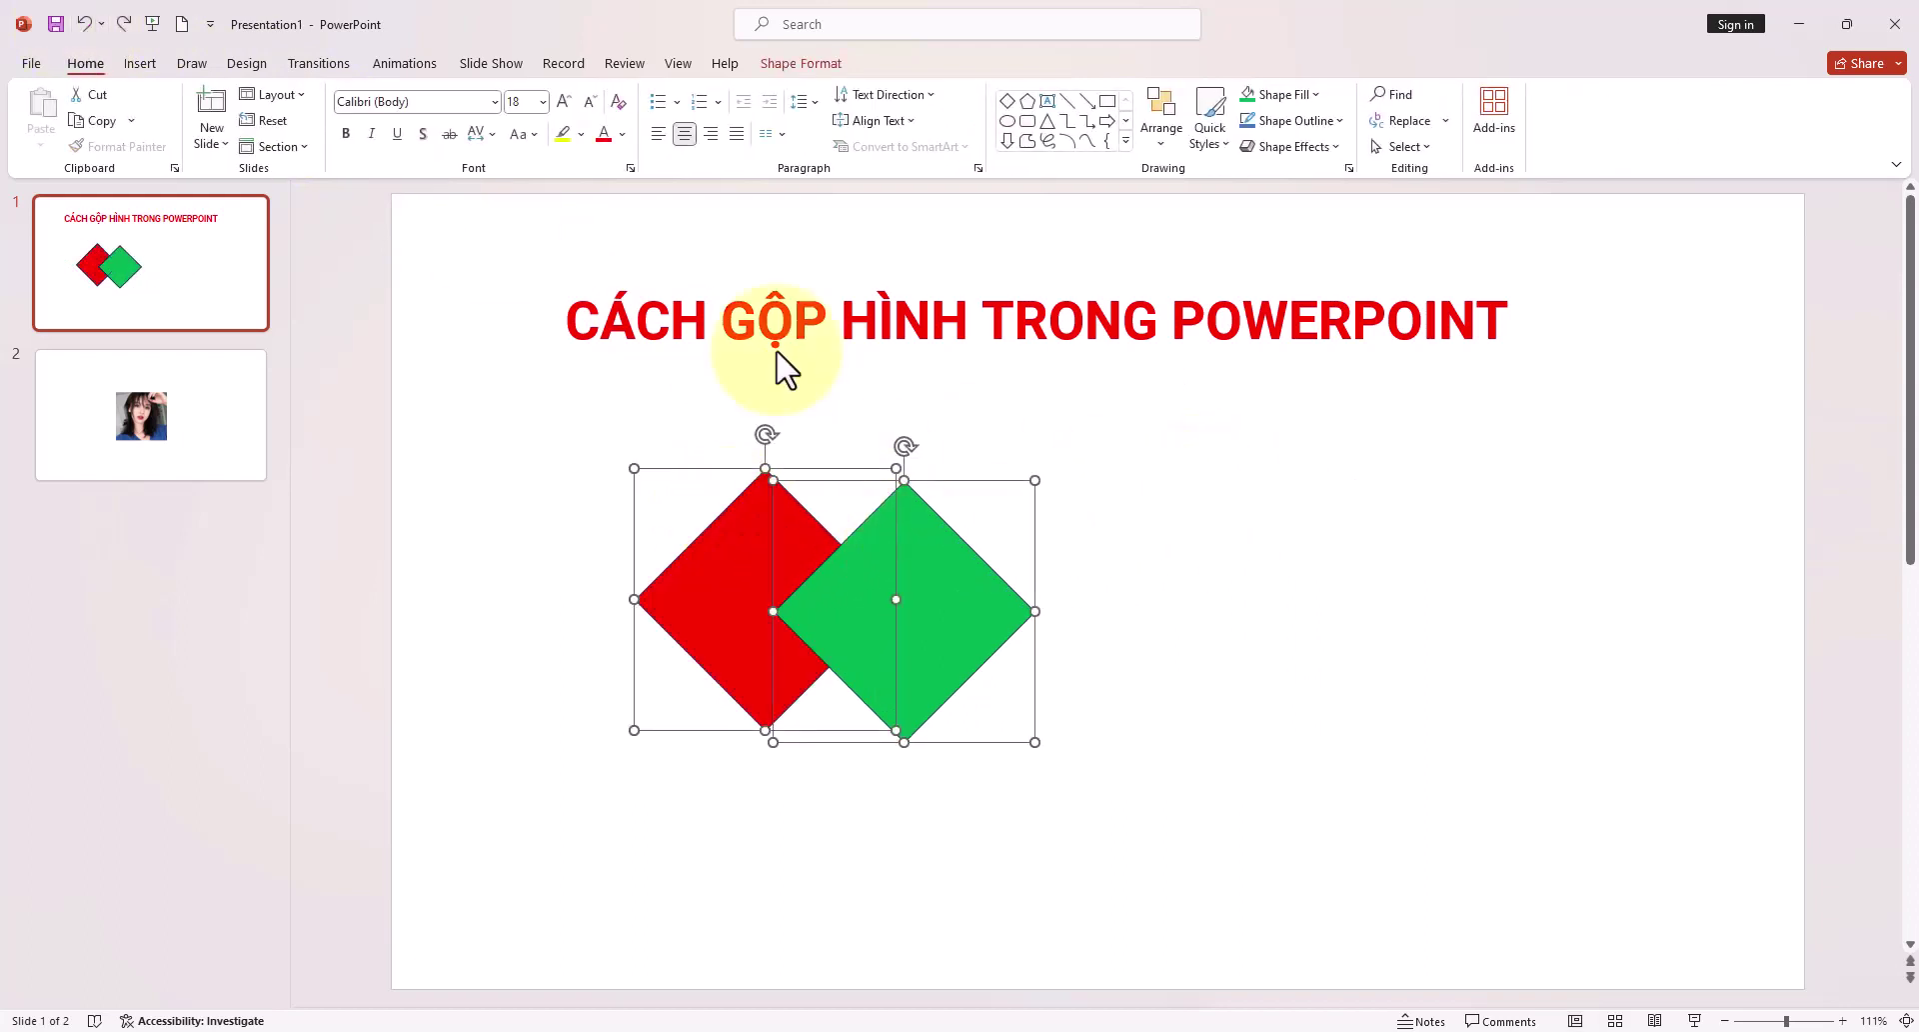
{"action": "left_click", "coordinate": [799, 63]}
{"action": "left_click", "coordinate": [225, 146]}
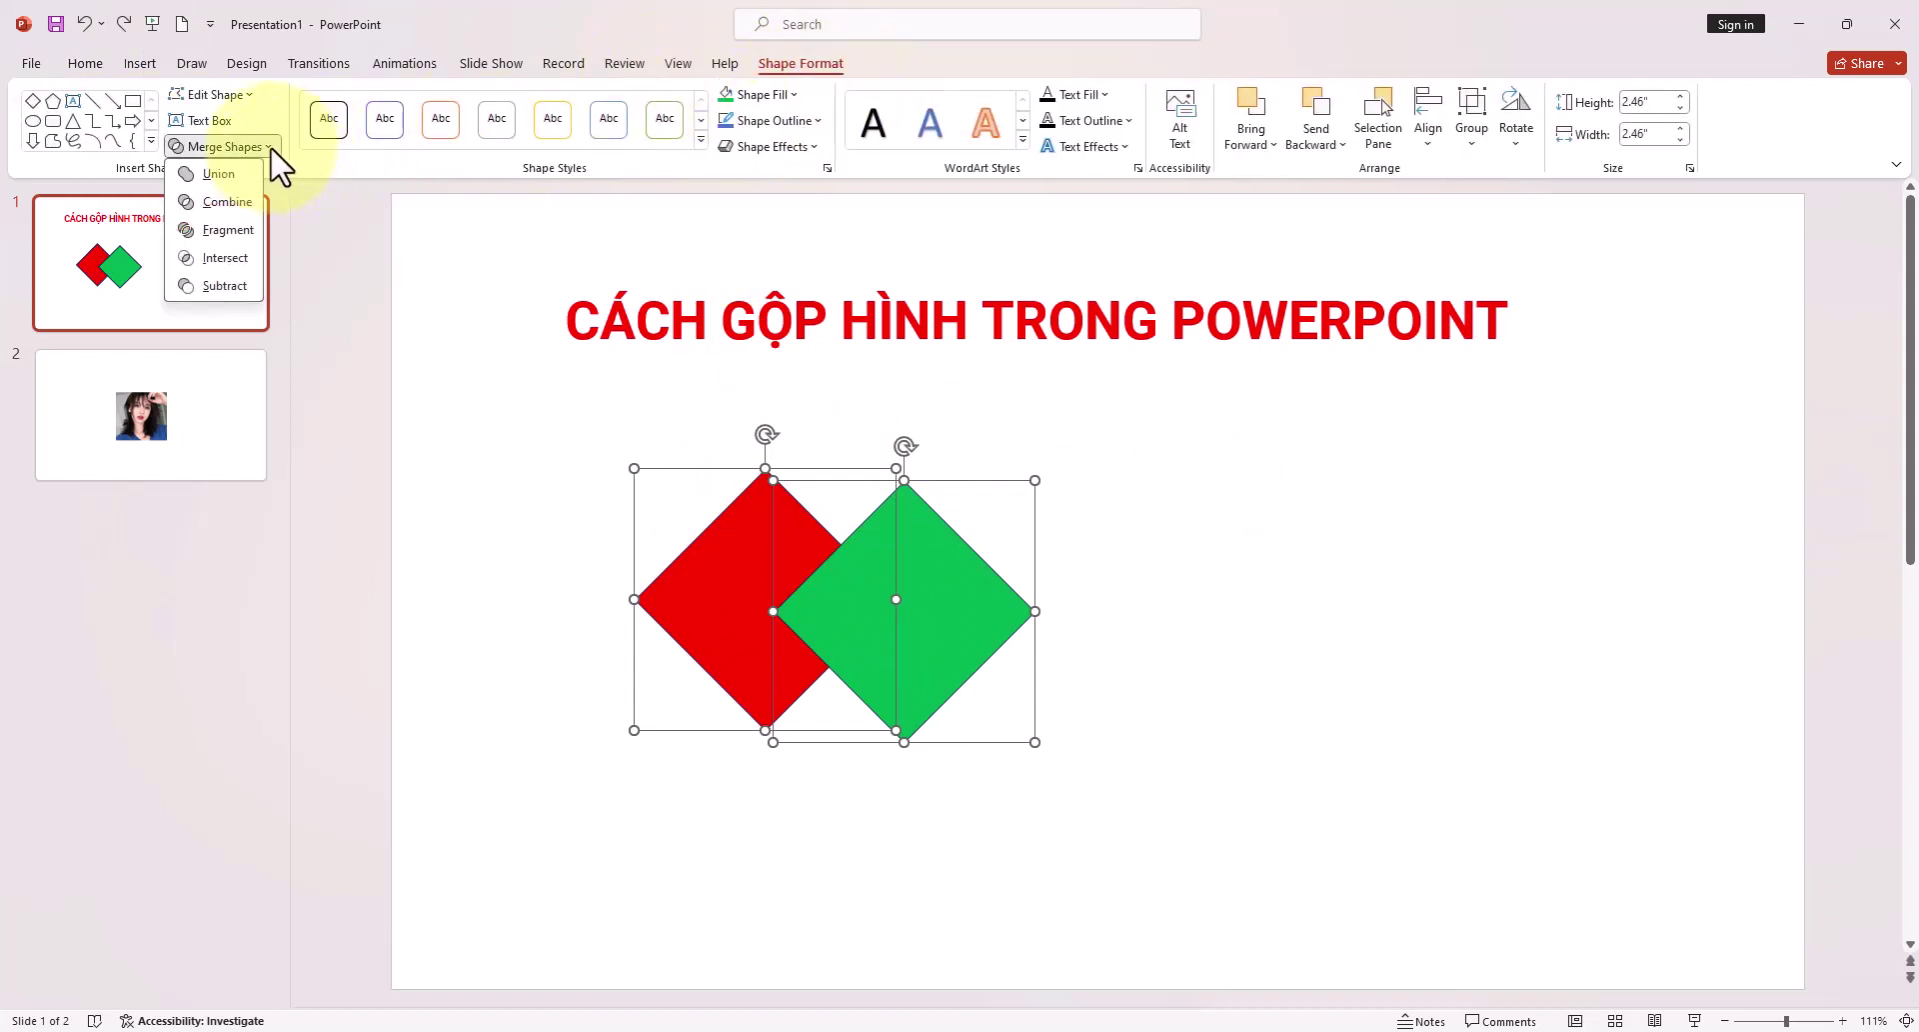
{"action": "left_click", "coordinate": [226, 258]}
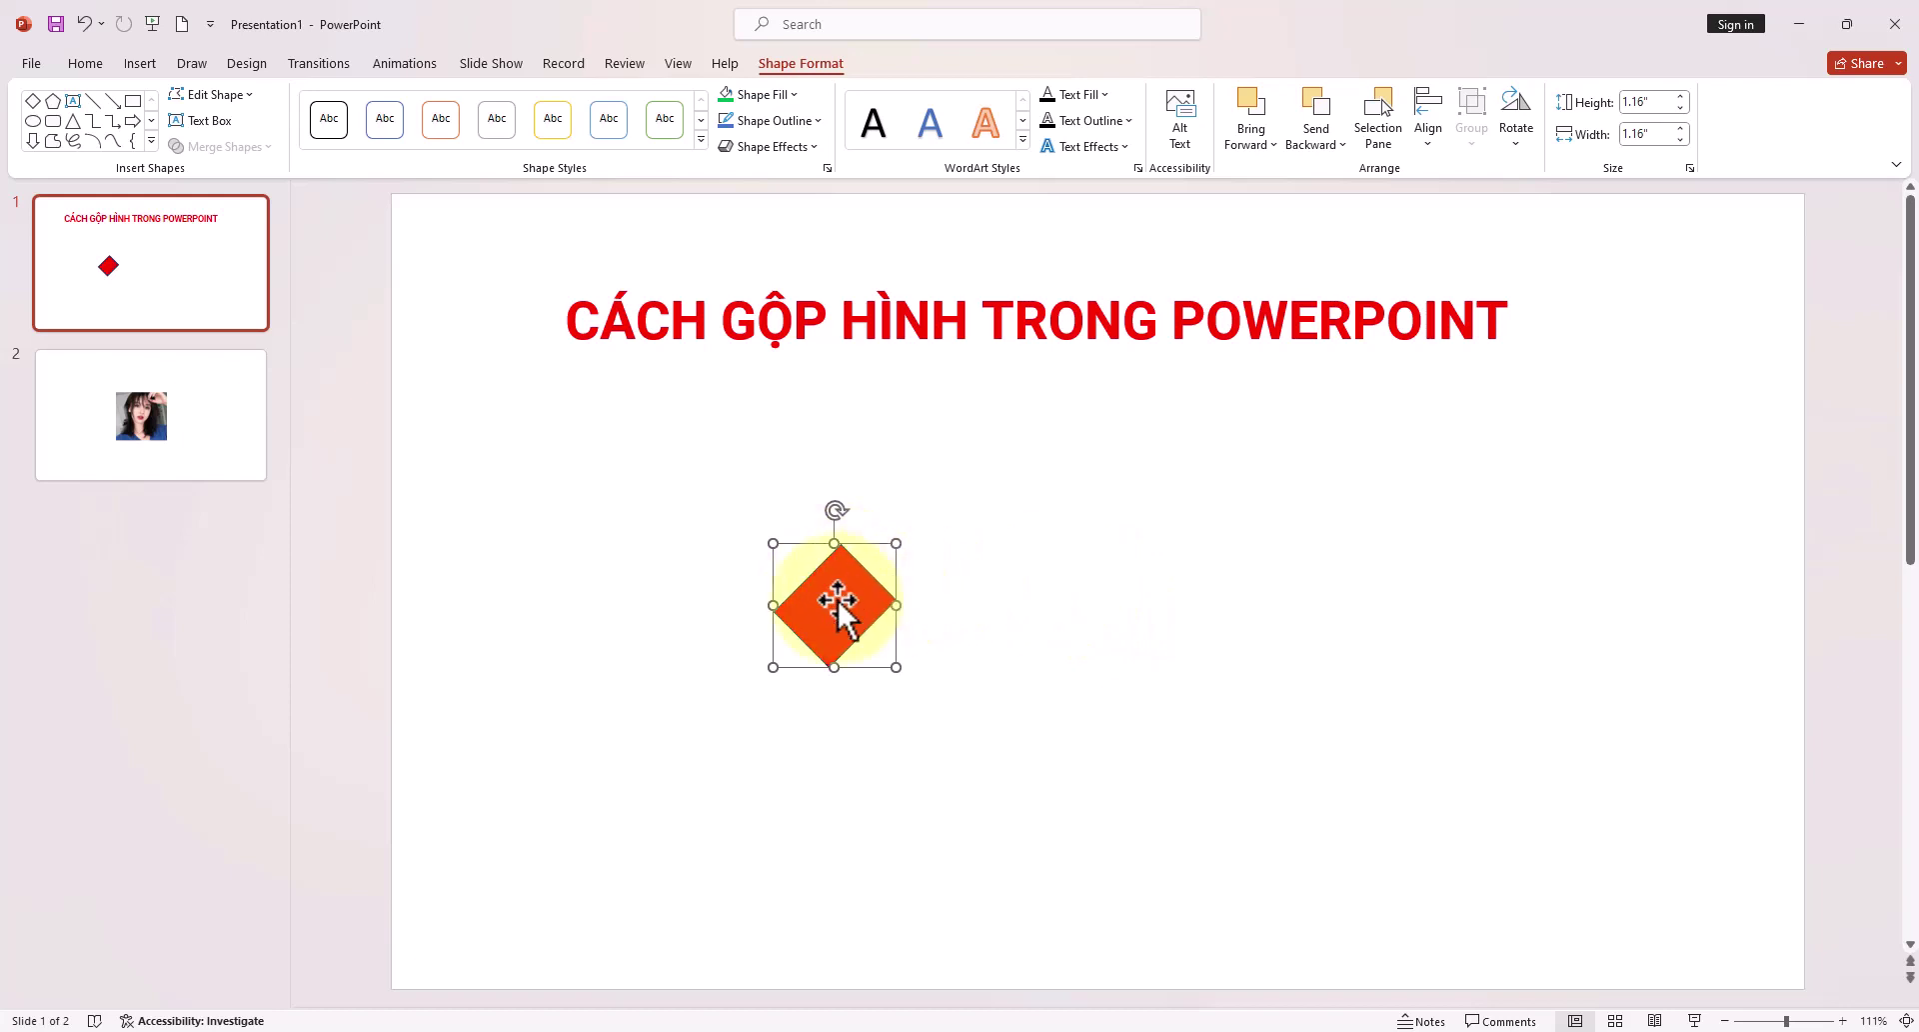
Undo the intersect and subtract the green diamond from the red one
{"action": "key", "text": "ctrl+z"}
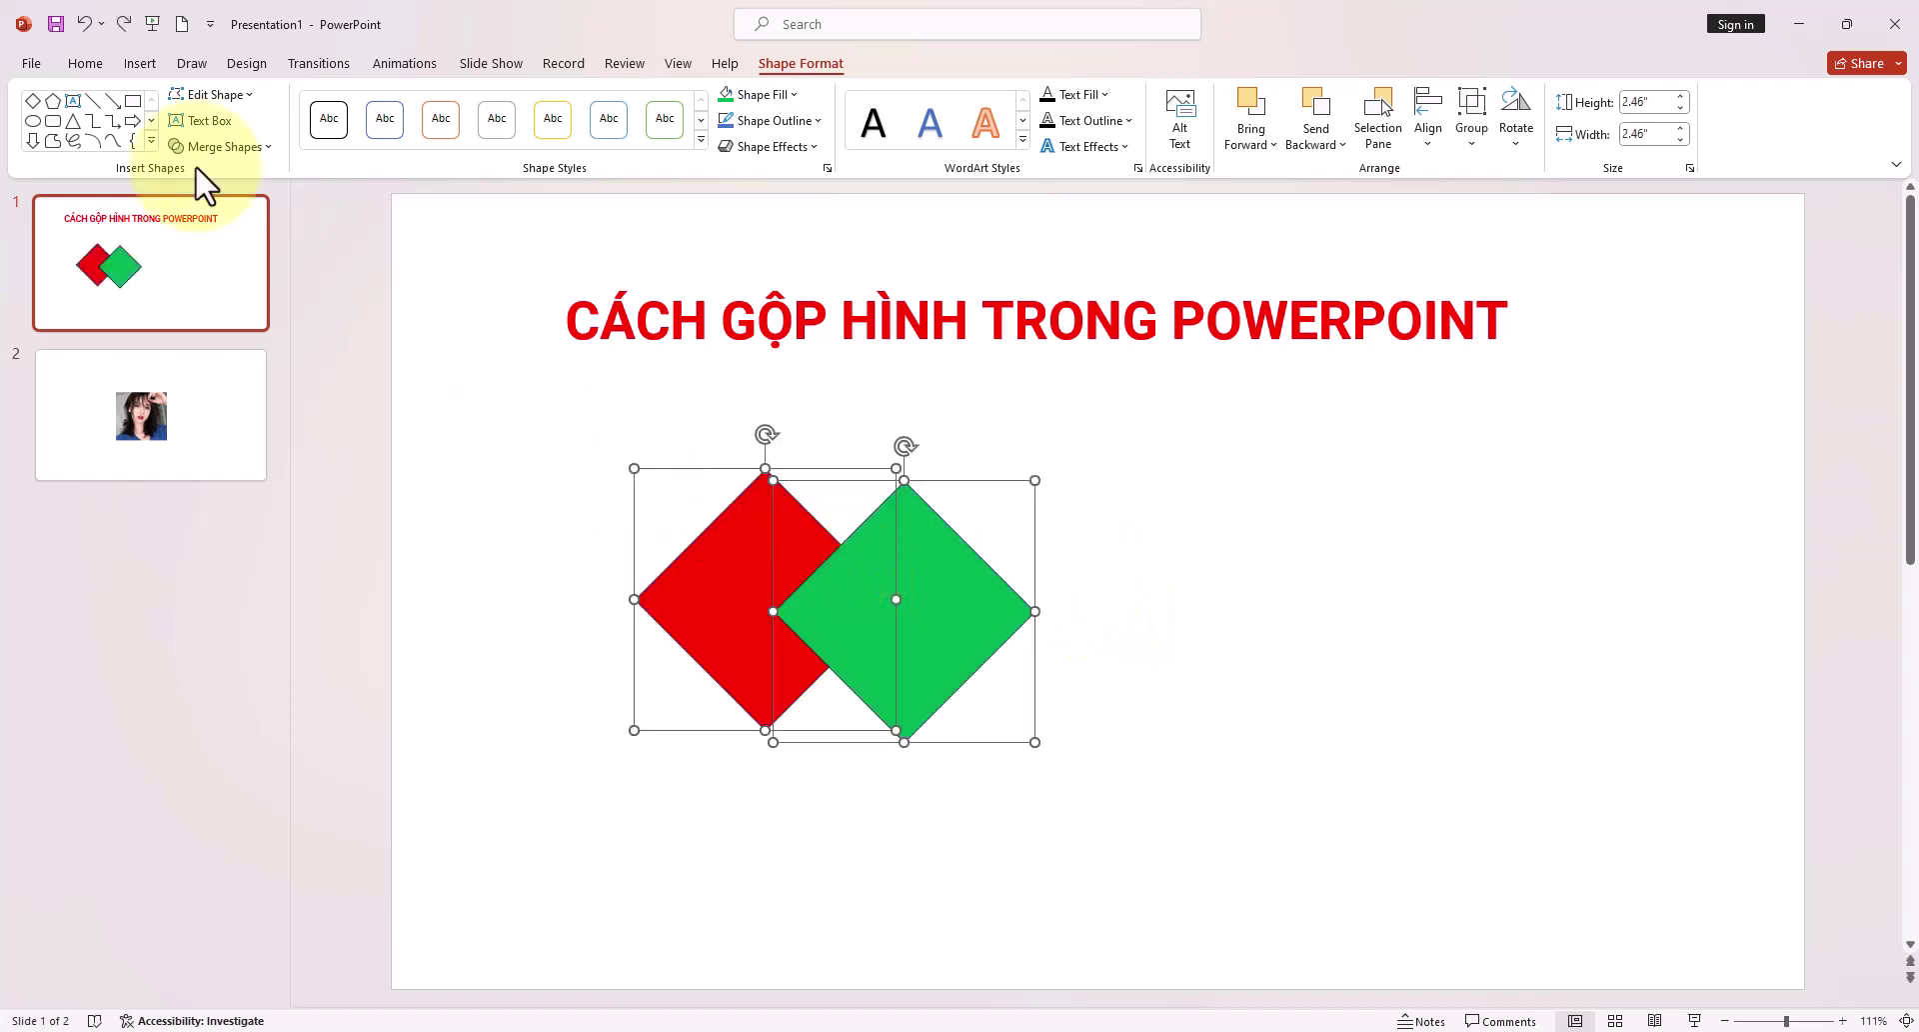
{"action": "left_click", "coordinate": [245, 157]}
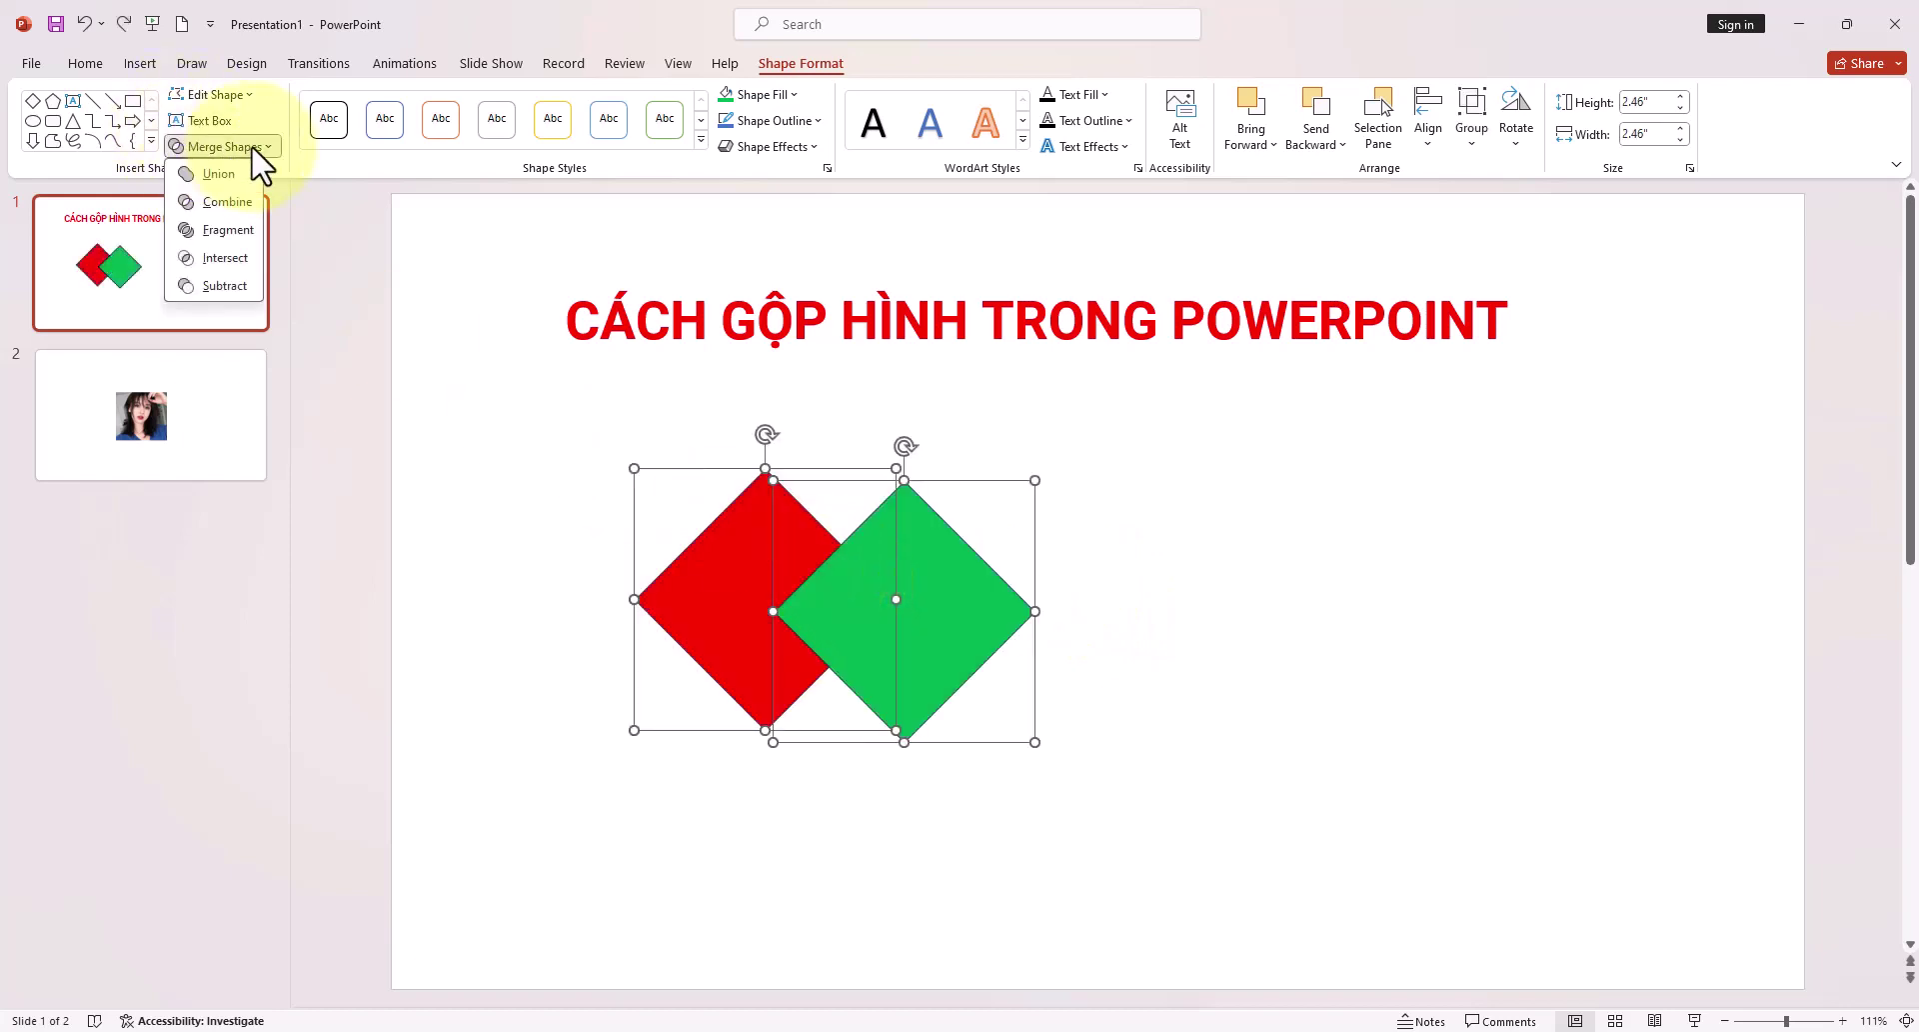
{"action": "left_click", "coordinate": [222, 287]}
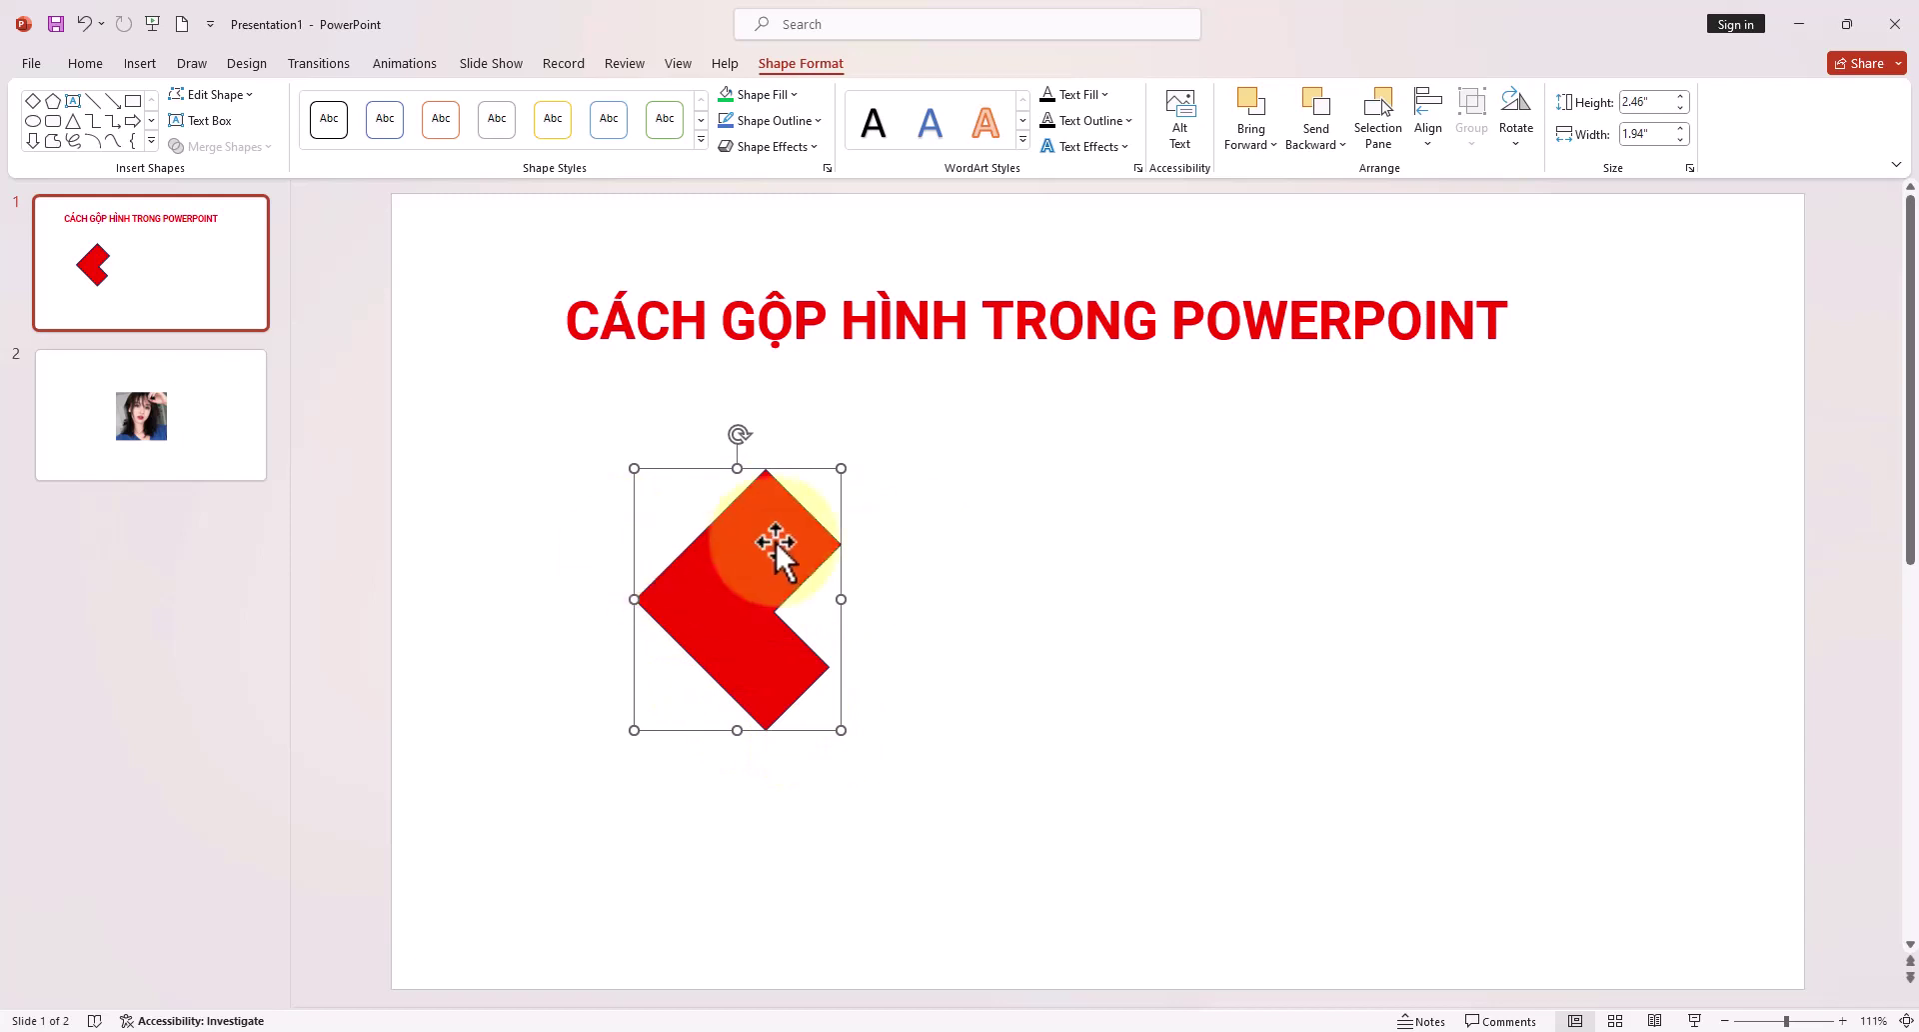
Nudge the subtracted shape, then undo back to the separate red and green diamonds
{"action": "left_click_drag", "start_coordinate": [770, 533], "coordinate": [799, 524]}
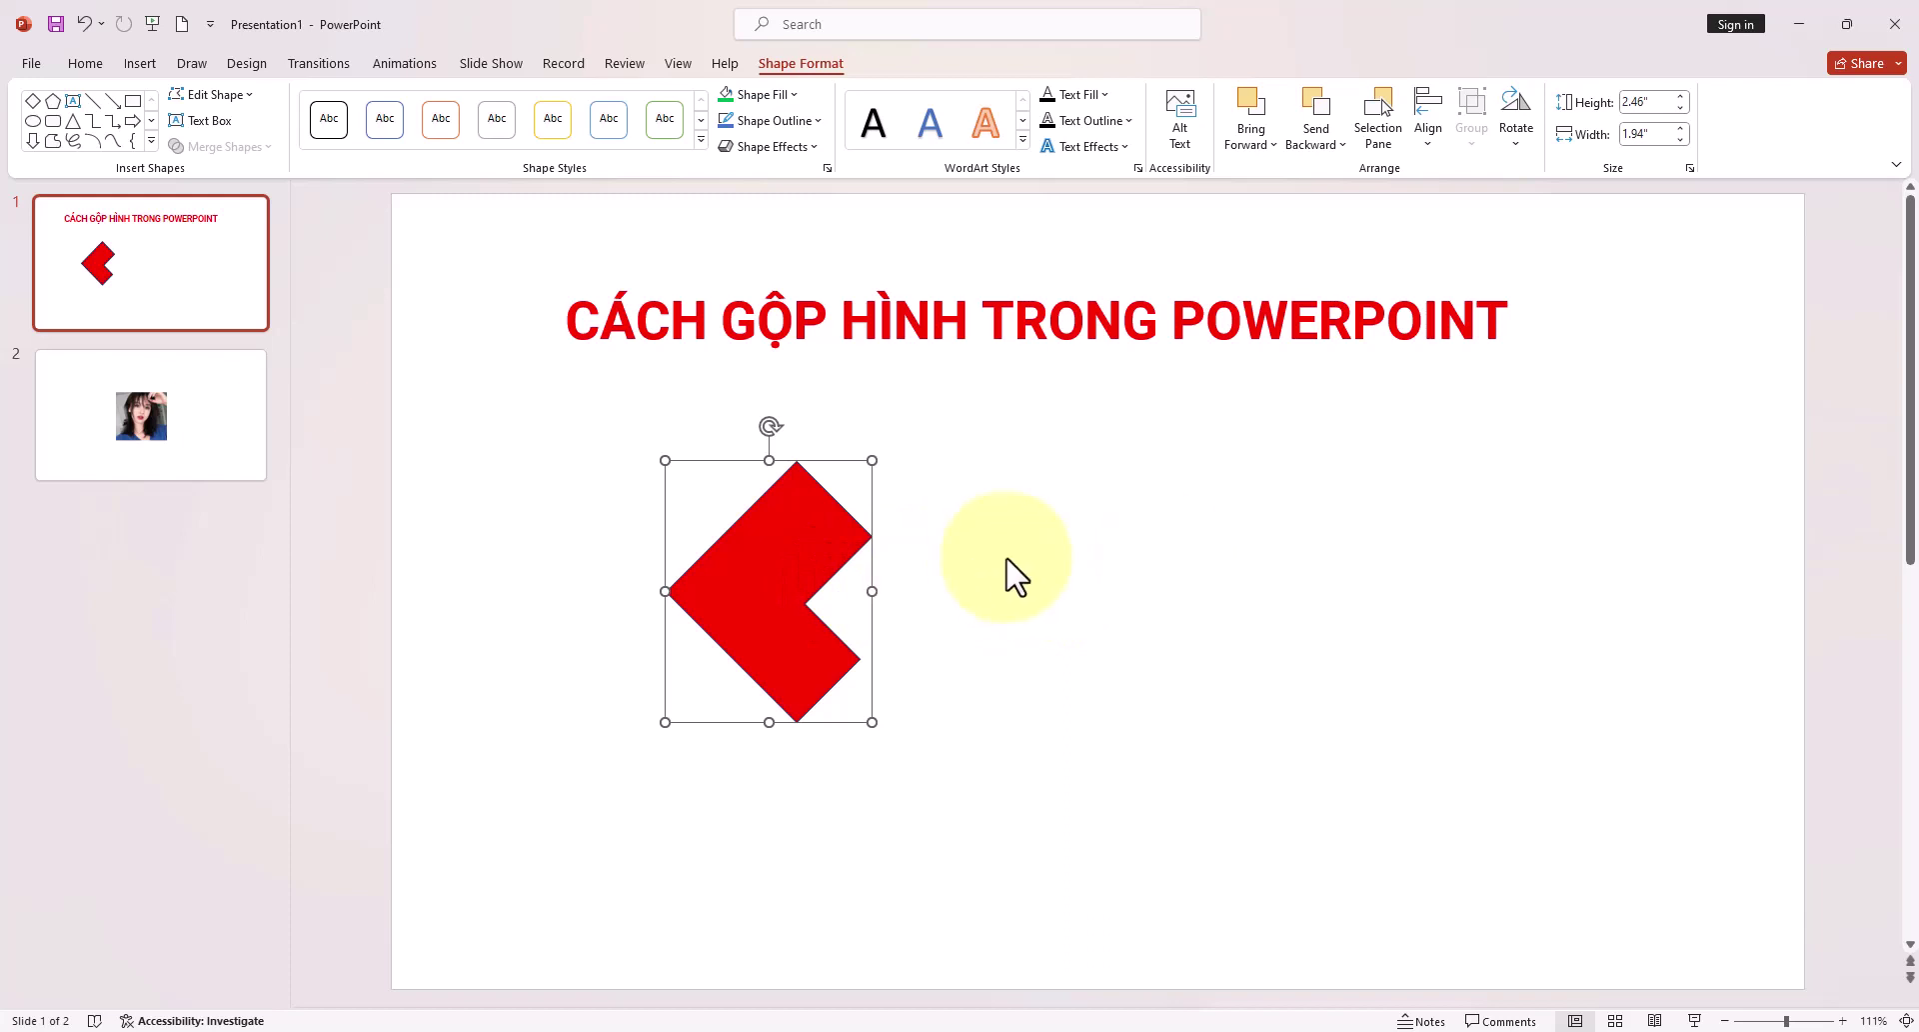
{"action": "key", "text": "ctrl+z"}
{"action": "key", "text": "ctrl+z"}
{"action": "left_click", "coordinate": [1073, 545]}
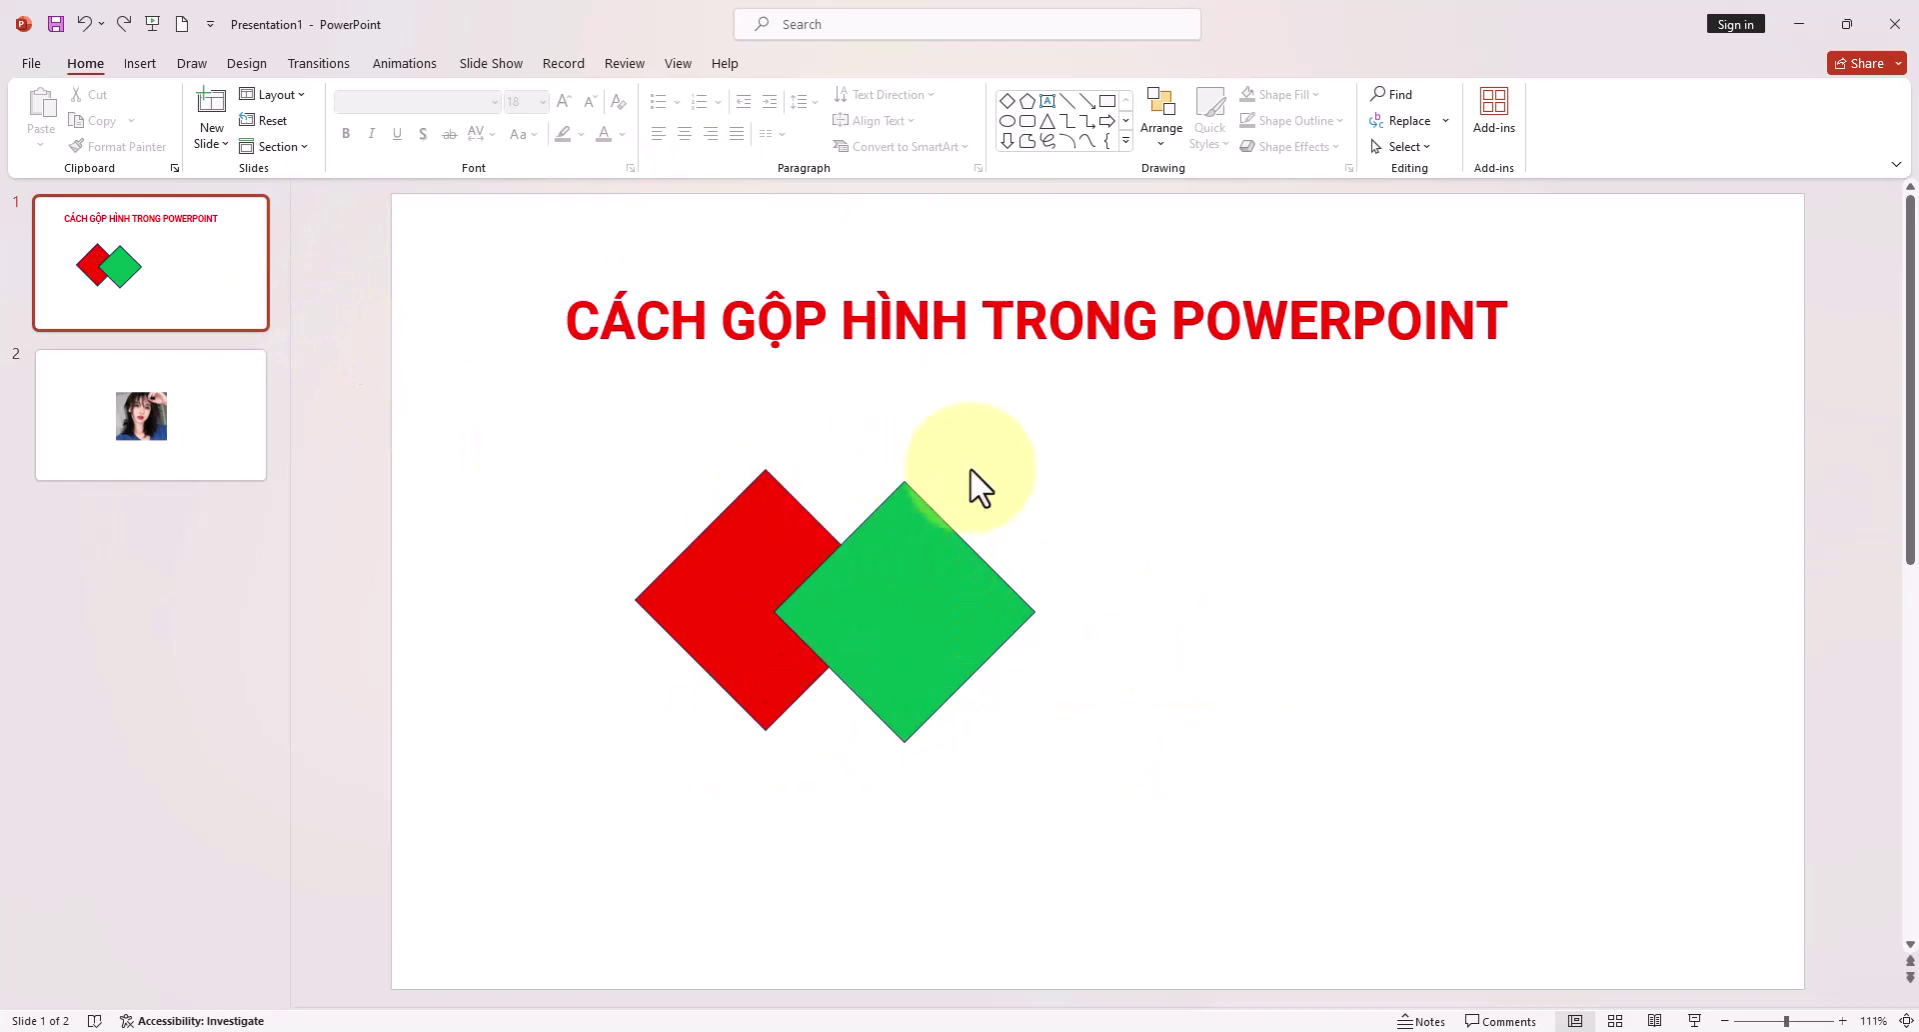
On slide 2, draw a pentagon over the centre of the photo
{"action": "left_click", "coordinate": [172, 406]}
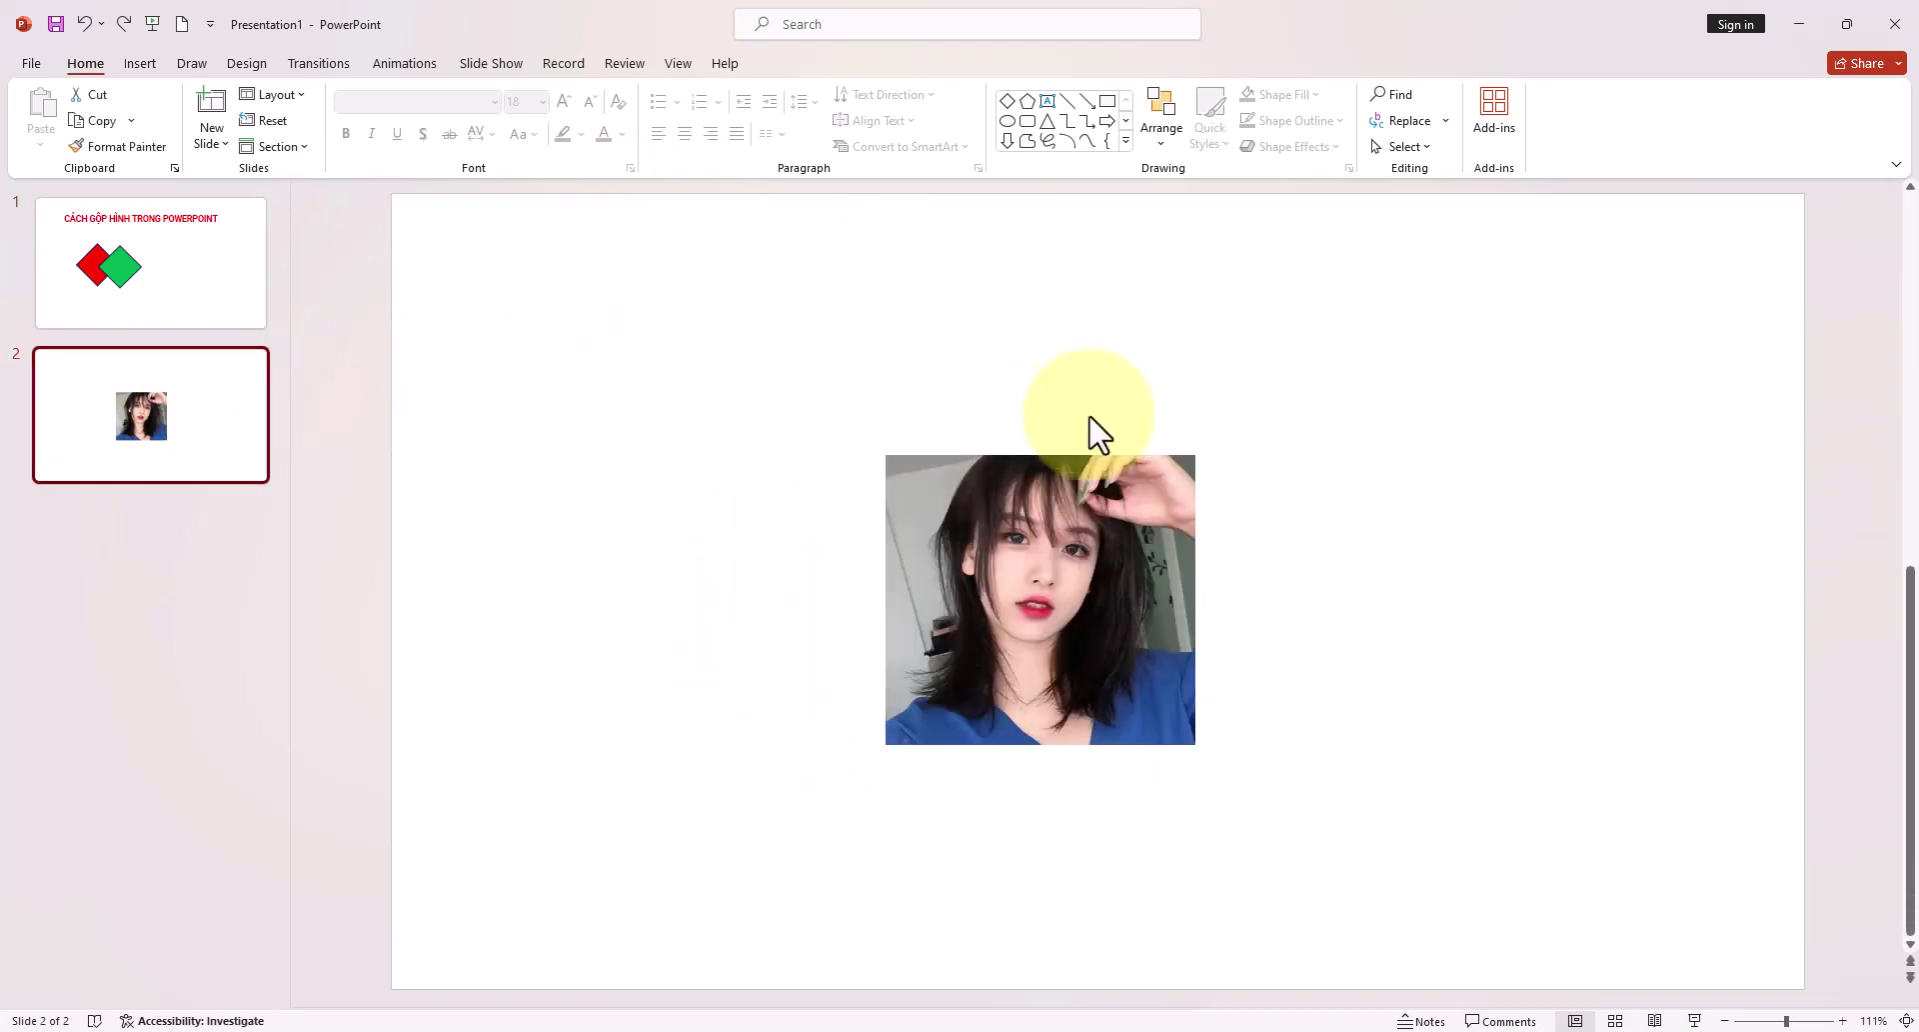
{"action": "left_click", "coordinate": [1024, 101]}
{"action": "mouse_move", "coordinate": [862, 420]}
{"action": "left_mouse_down"}
{"action": "mouse_move", "coordinate": [1129, 647]}
{"action": "mouse_move", "coordinate": [1232, 767]}
{"action": "left_mouse_up"}
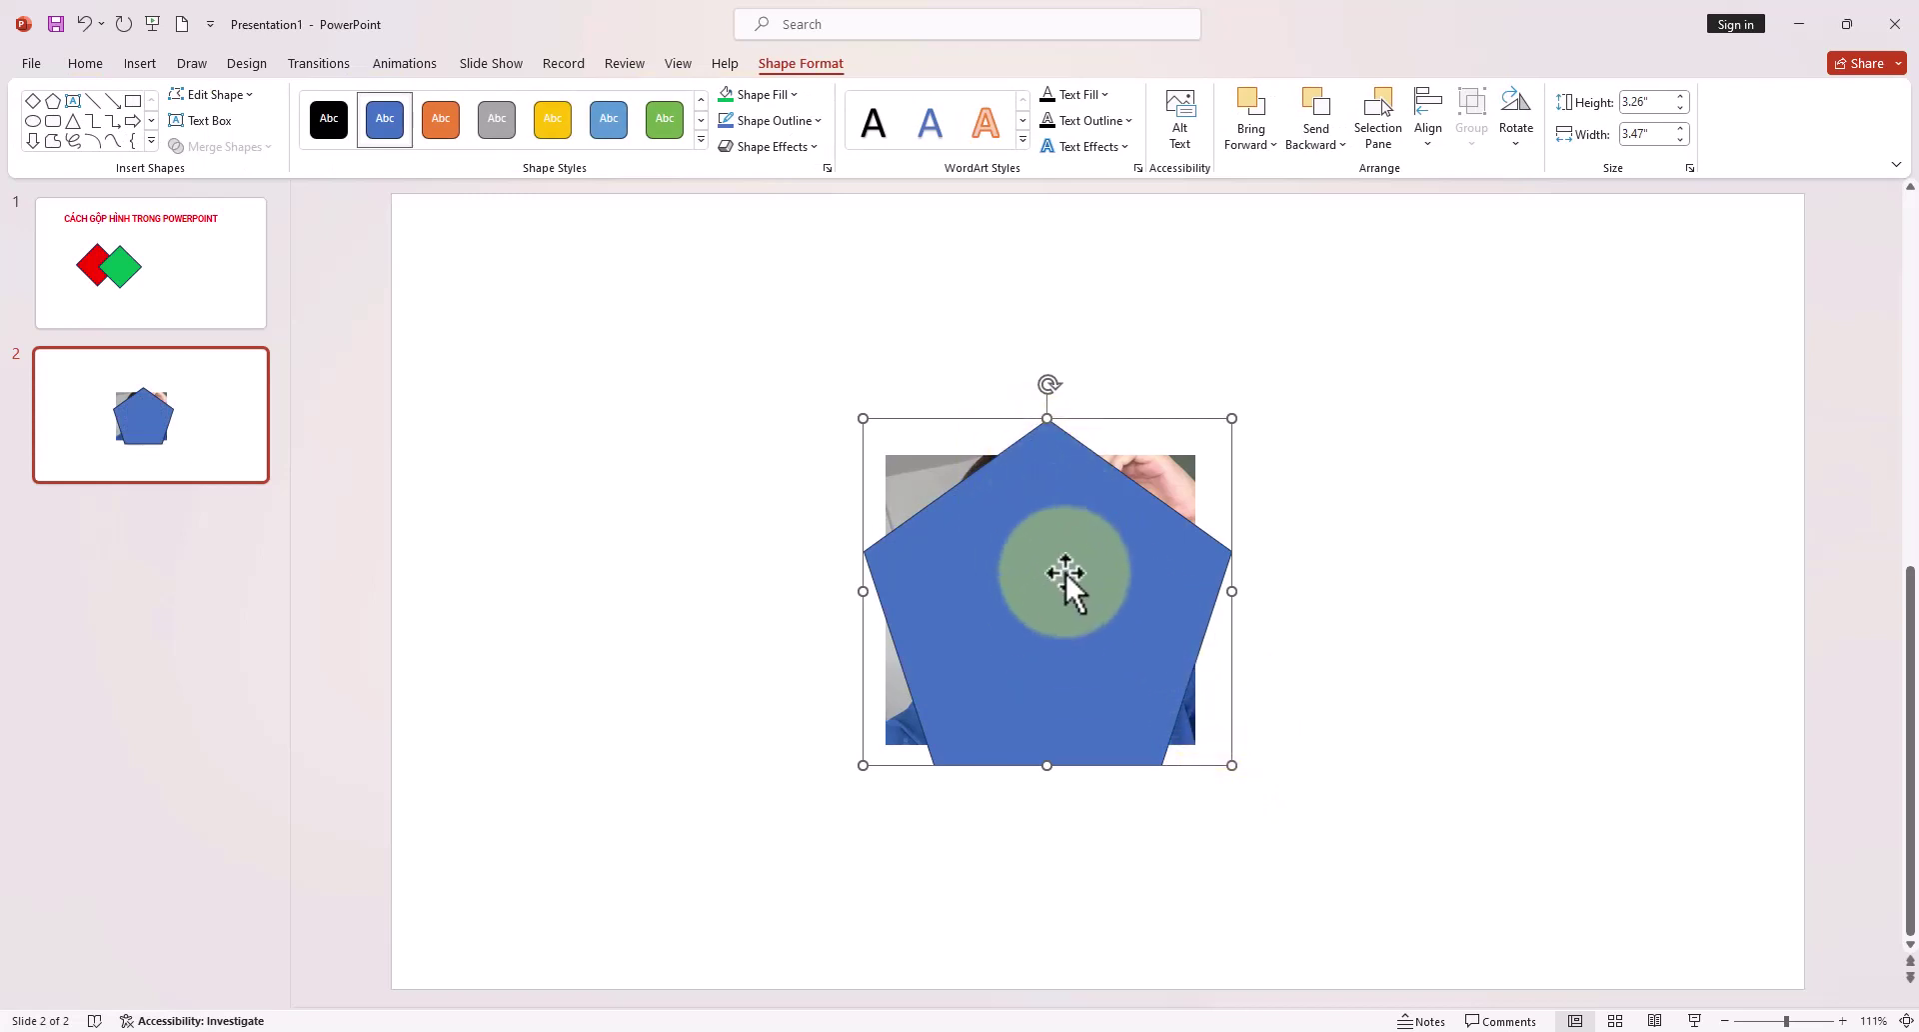
{"action": "left_click", "coordinate": [1454, 578]}
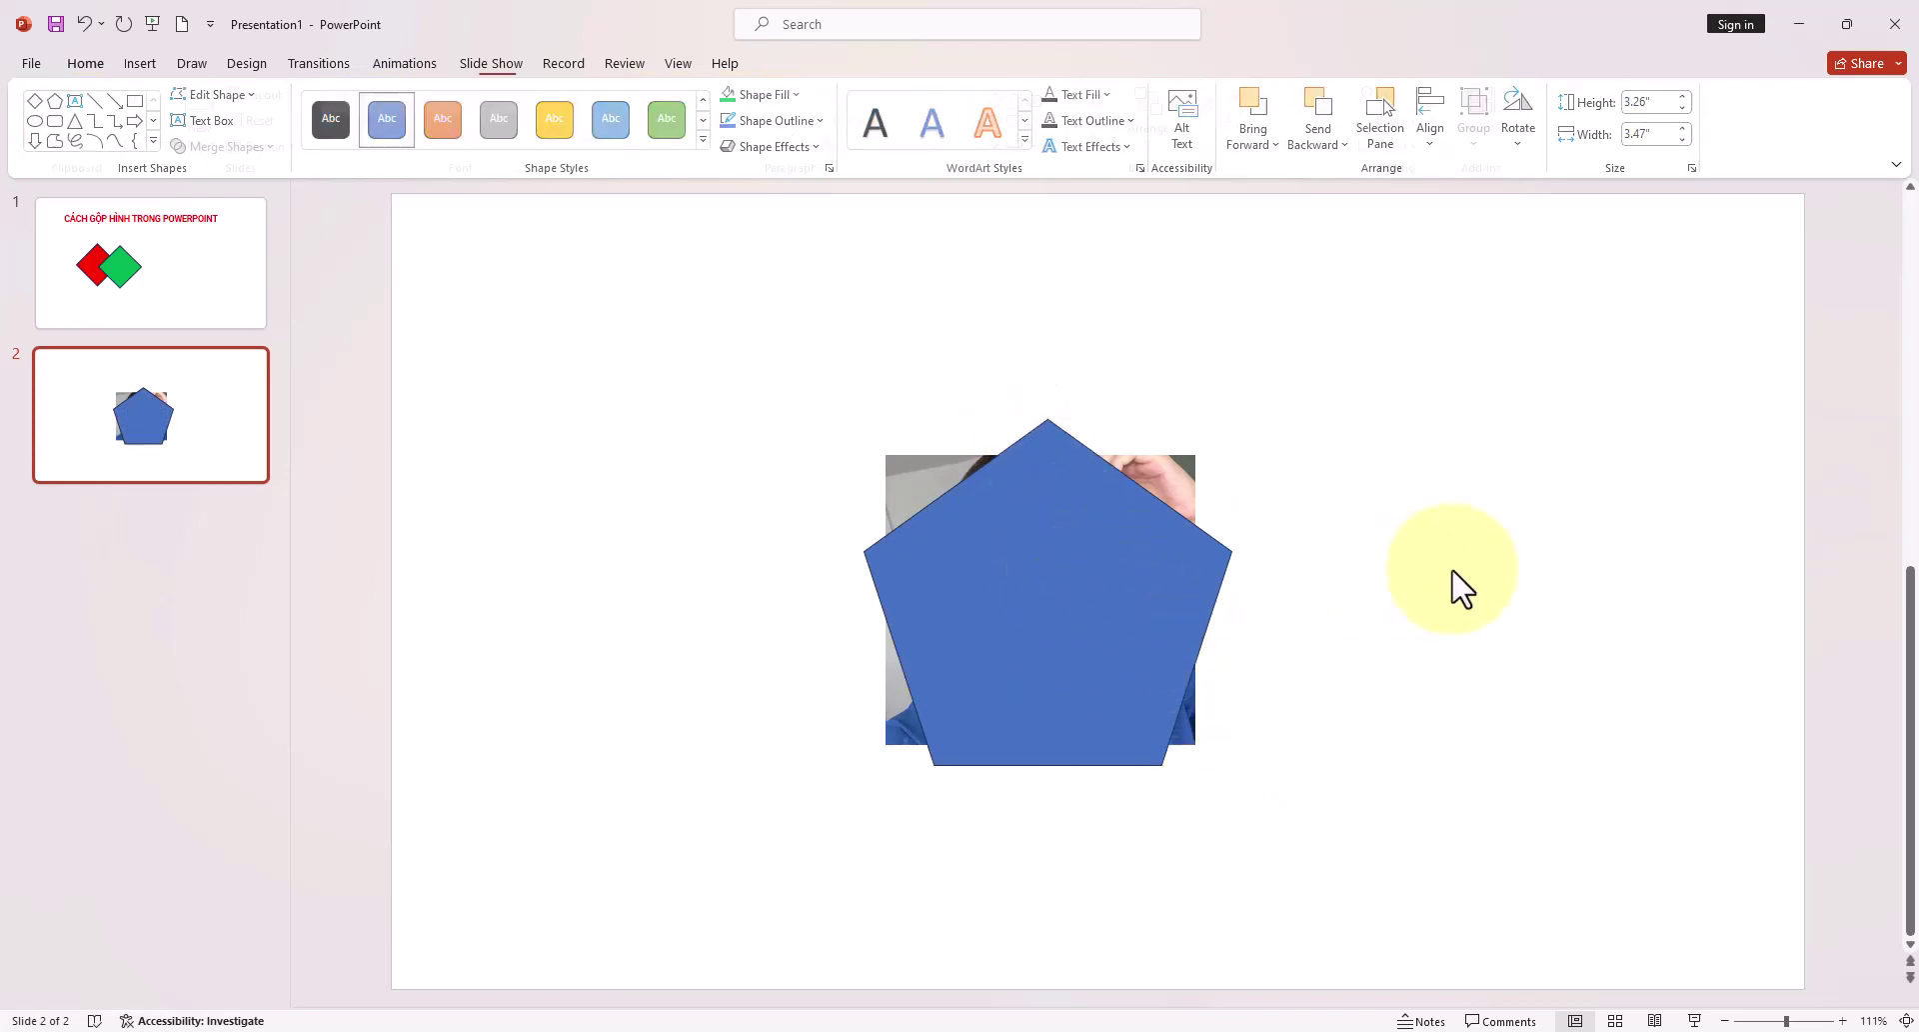
Select the photo, then the pentagon, and bring up the Merge Shapes options
{"action": "left_click", "coordinate": [903, 459]}
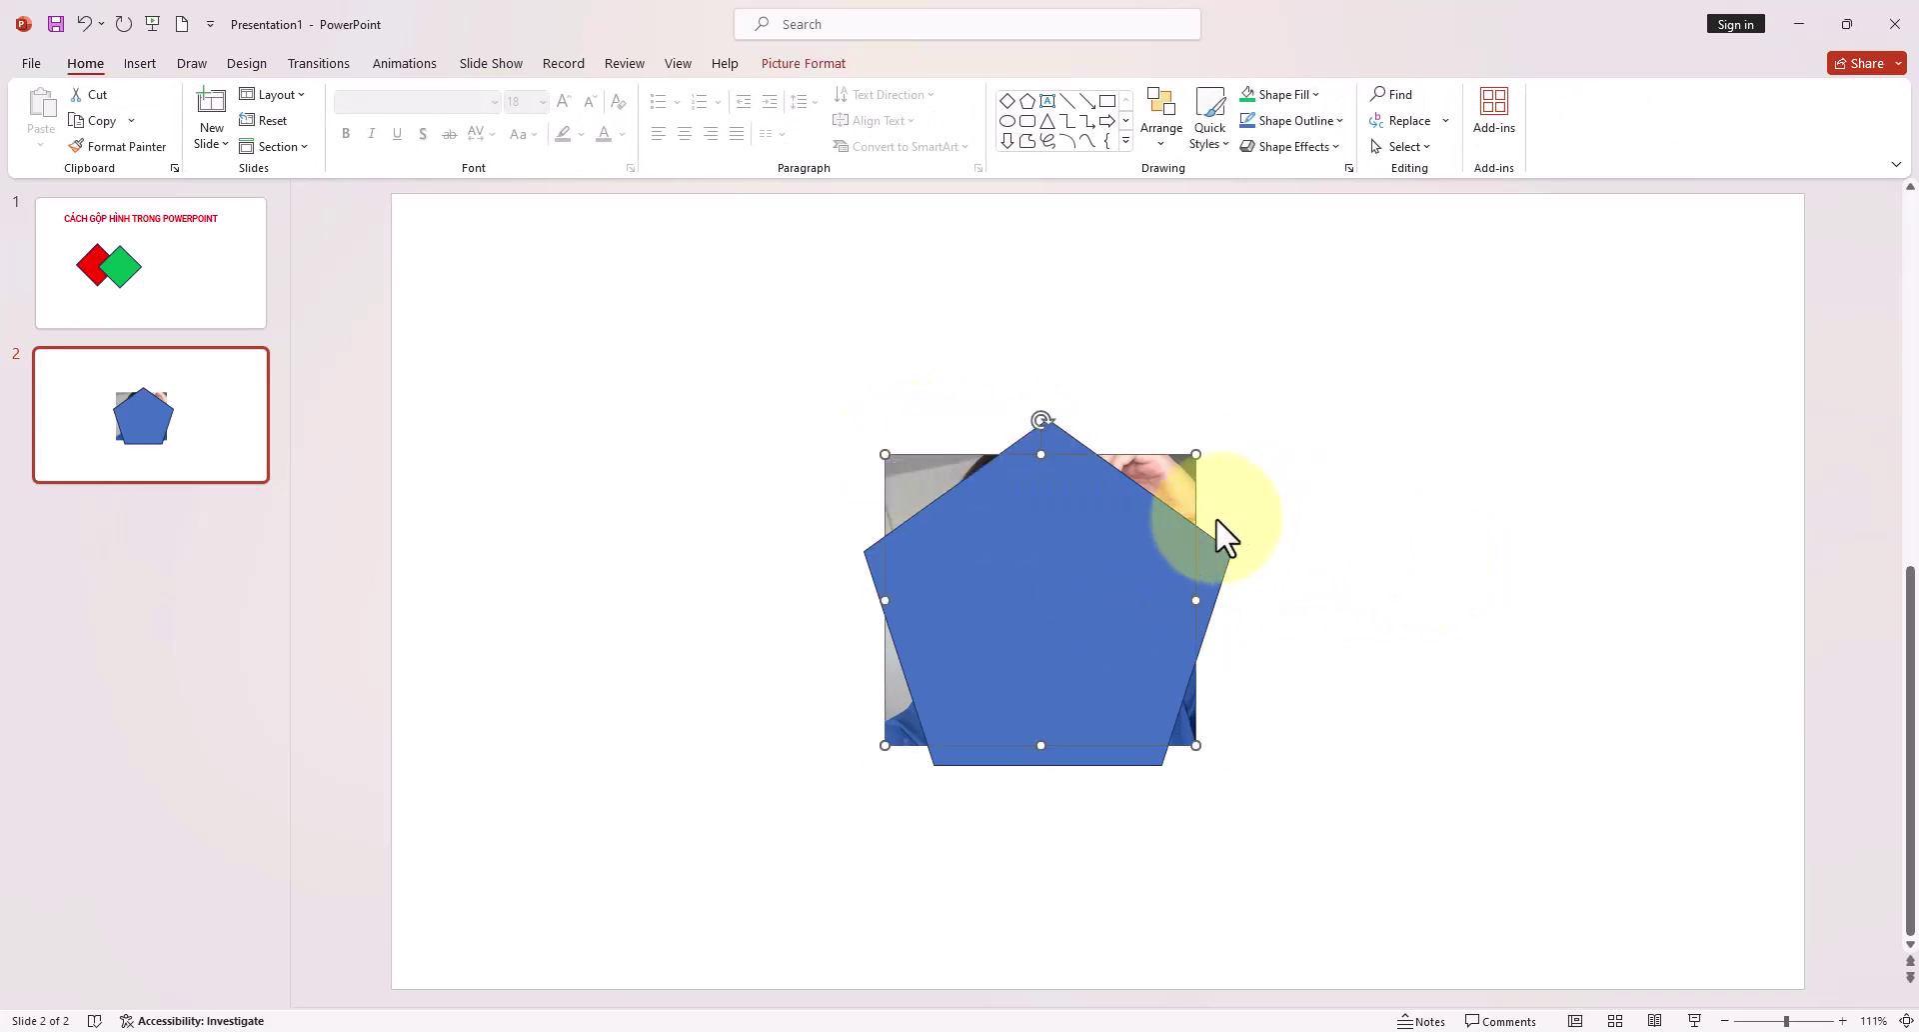
{"action": "left_click", "coordinate": [1079, 529], "text": "shift"}
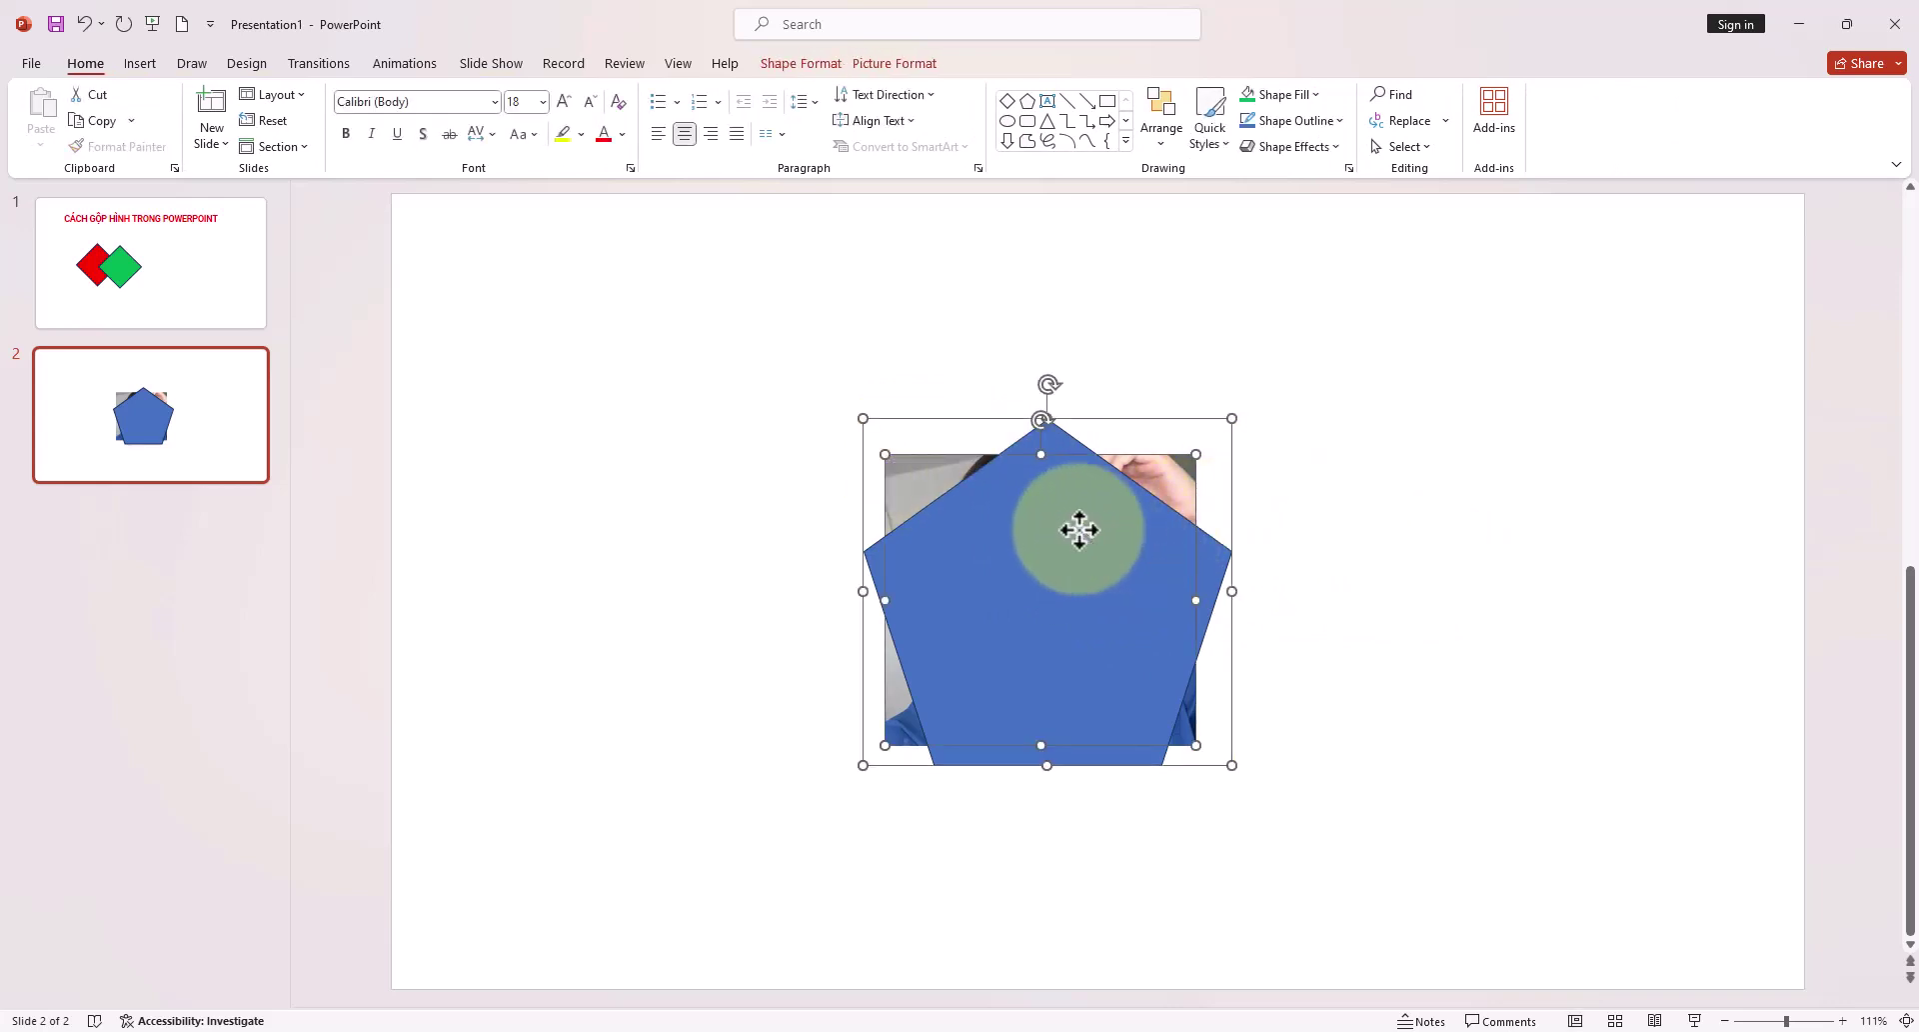
{"action": "left_click", "coordinate": [931, 60]}
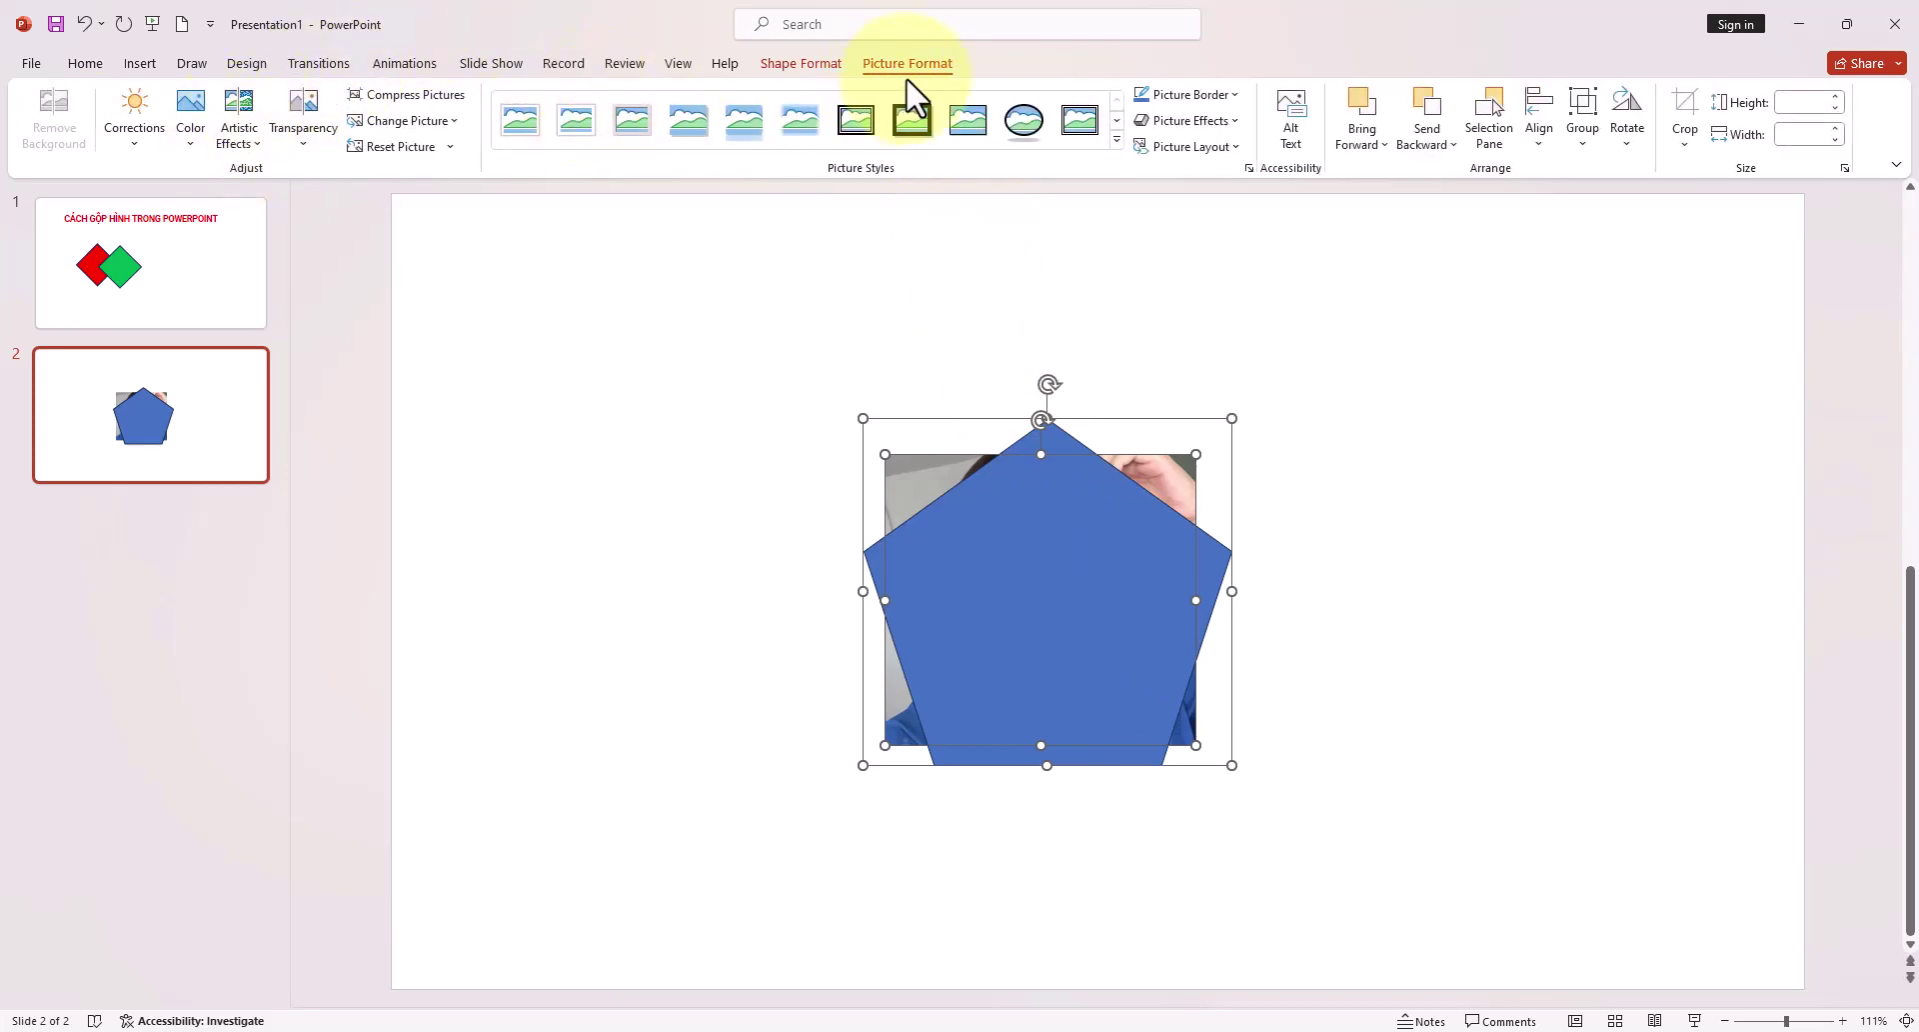
{"action": "left_click", "coordinate": [808, 66]}
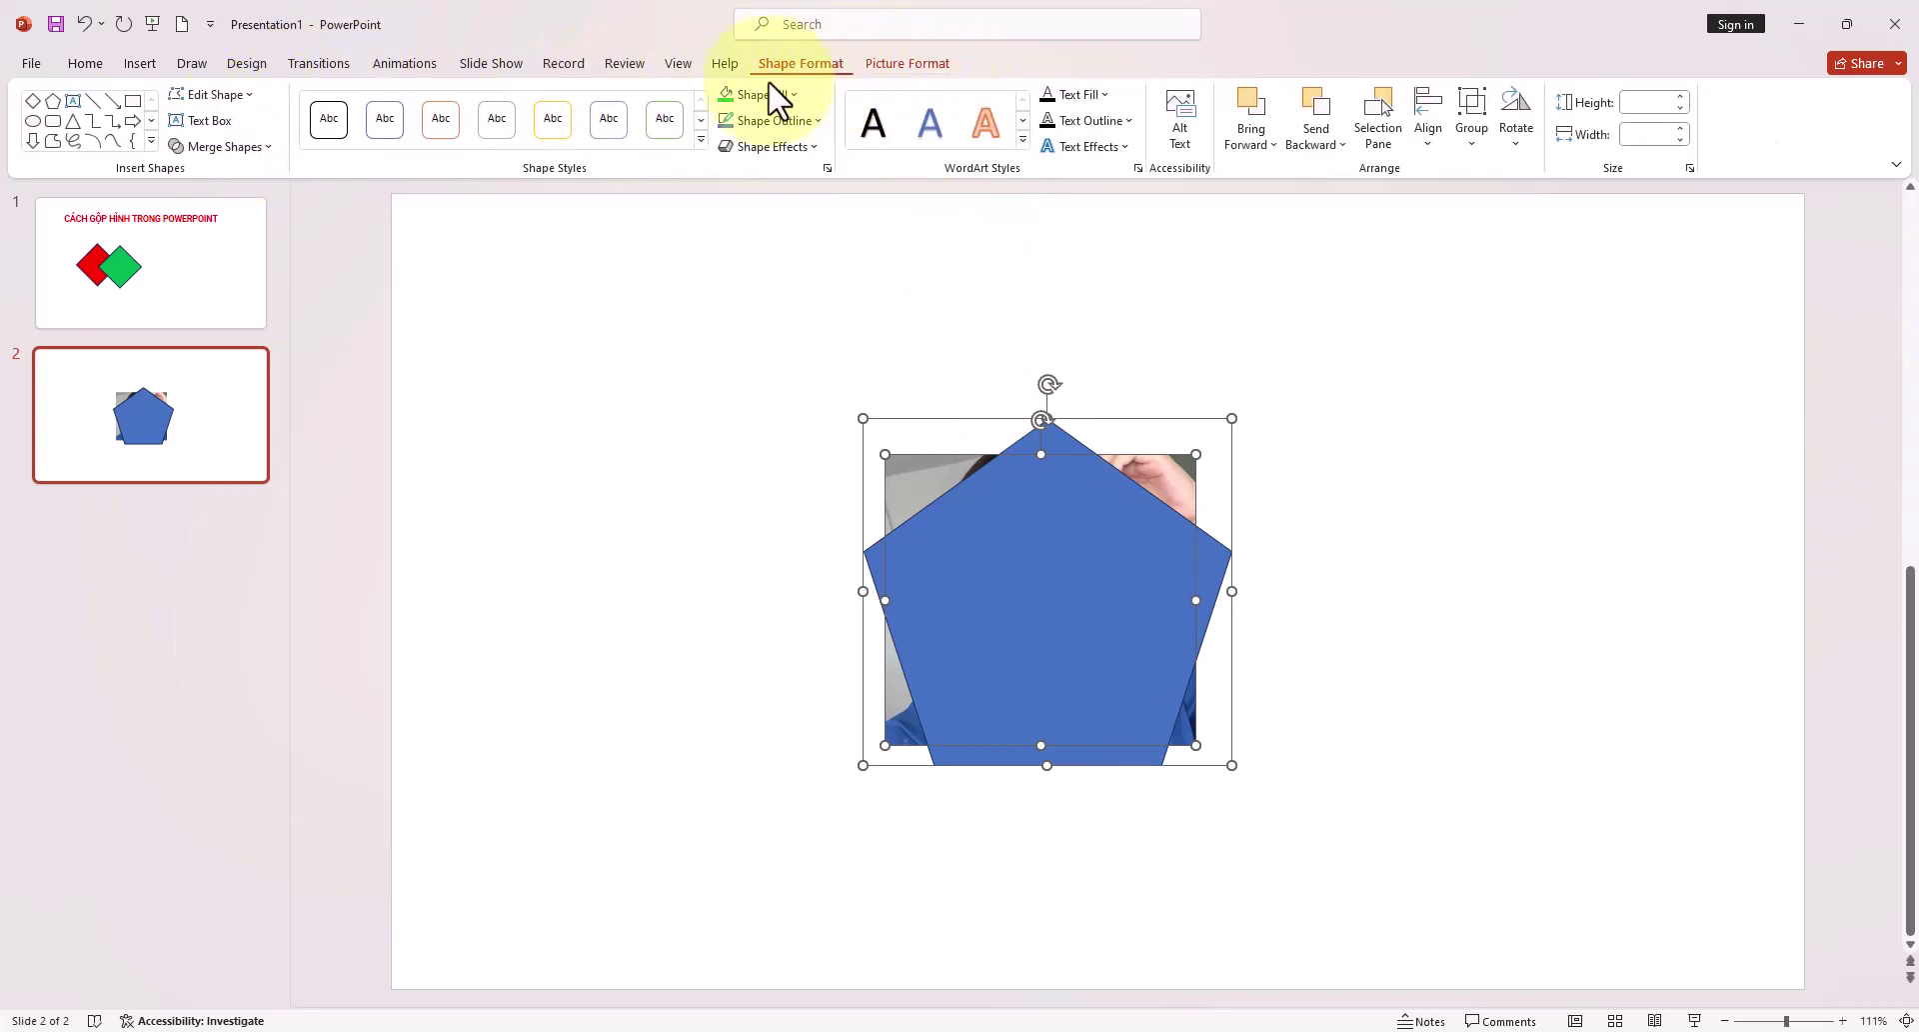
{"action": "left_click", "coordinate": [258, 148]}
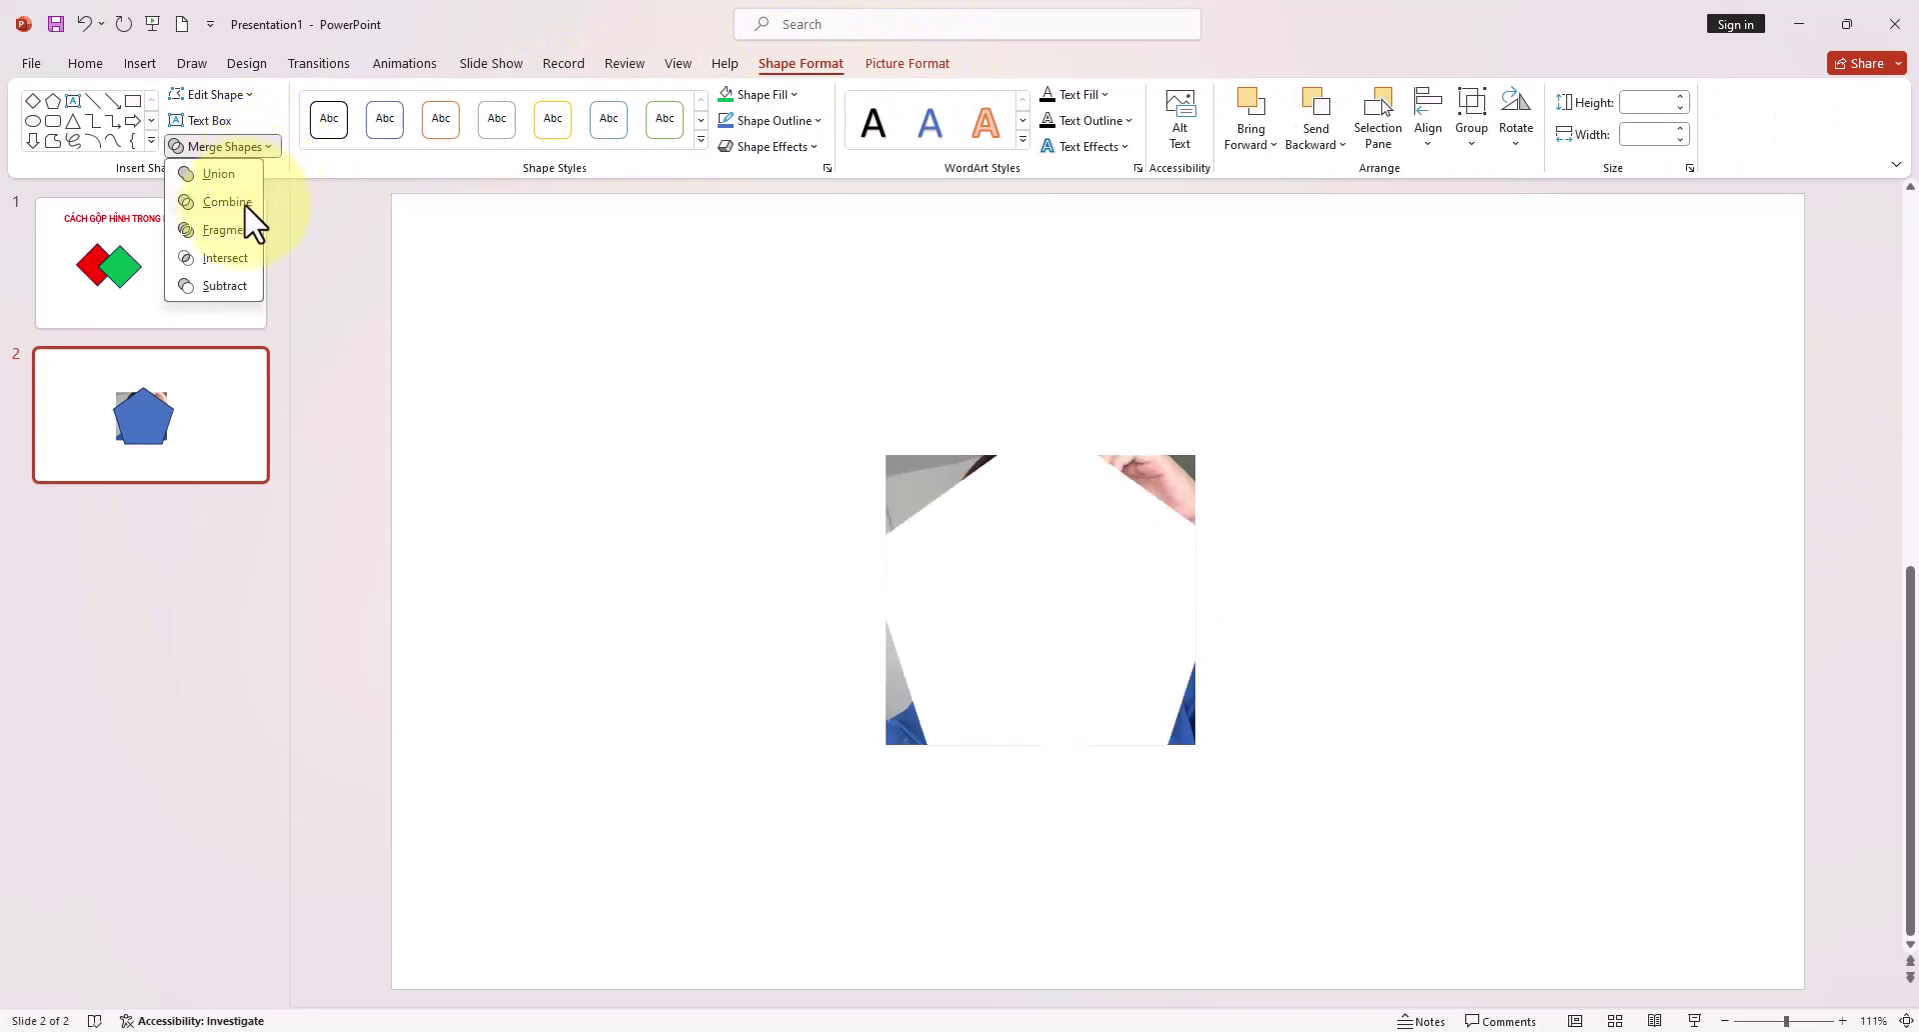
Intersect the photo with the pentagon, undo it, then Fragment the photo along the pentagon's edges
{"action": "left_click", "coordinate": [246, 260]}
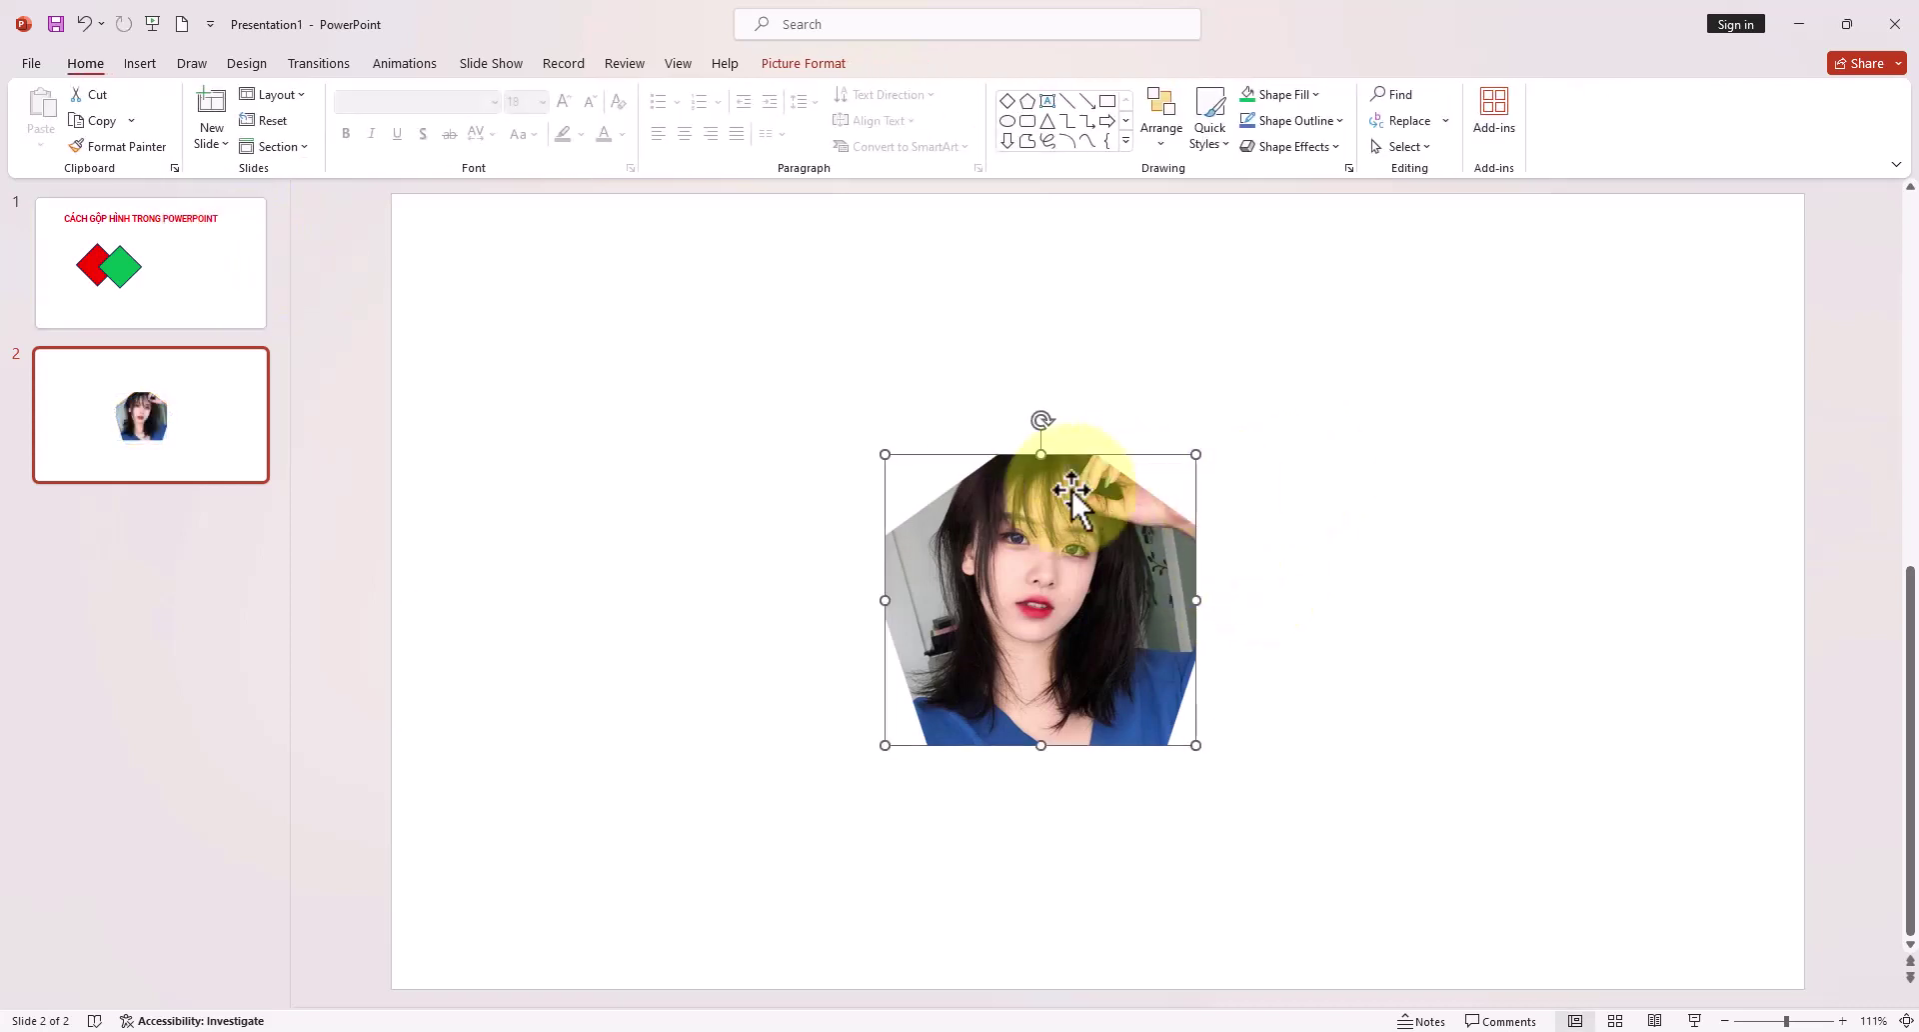
{"action": "key", "text": "ctrl+z"}
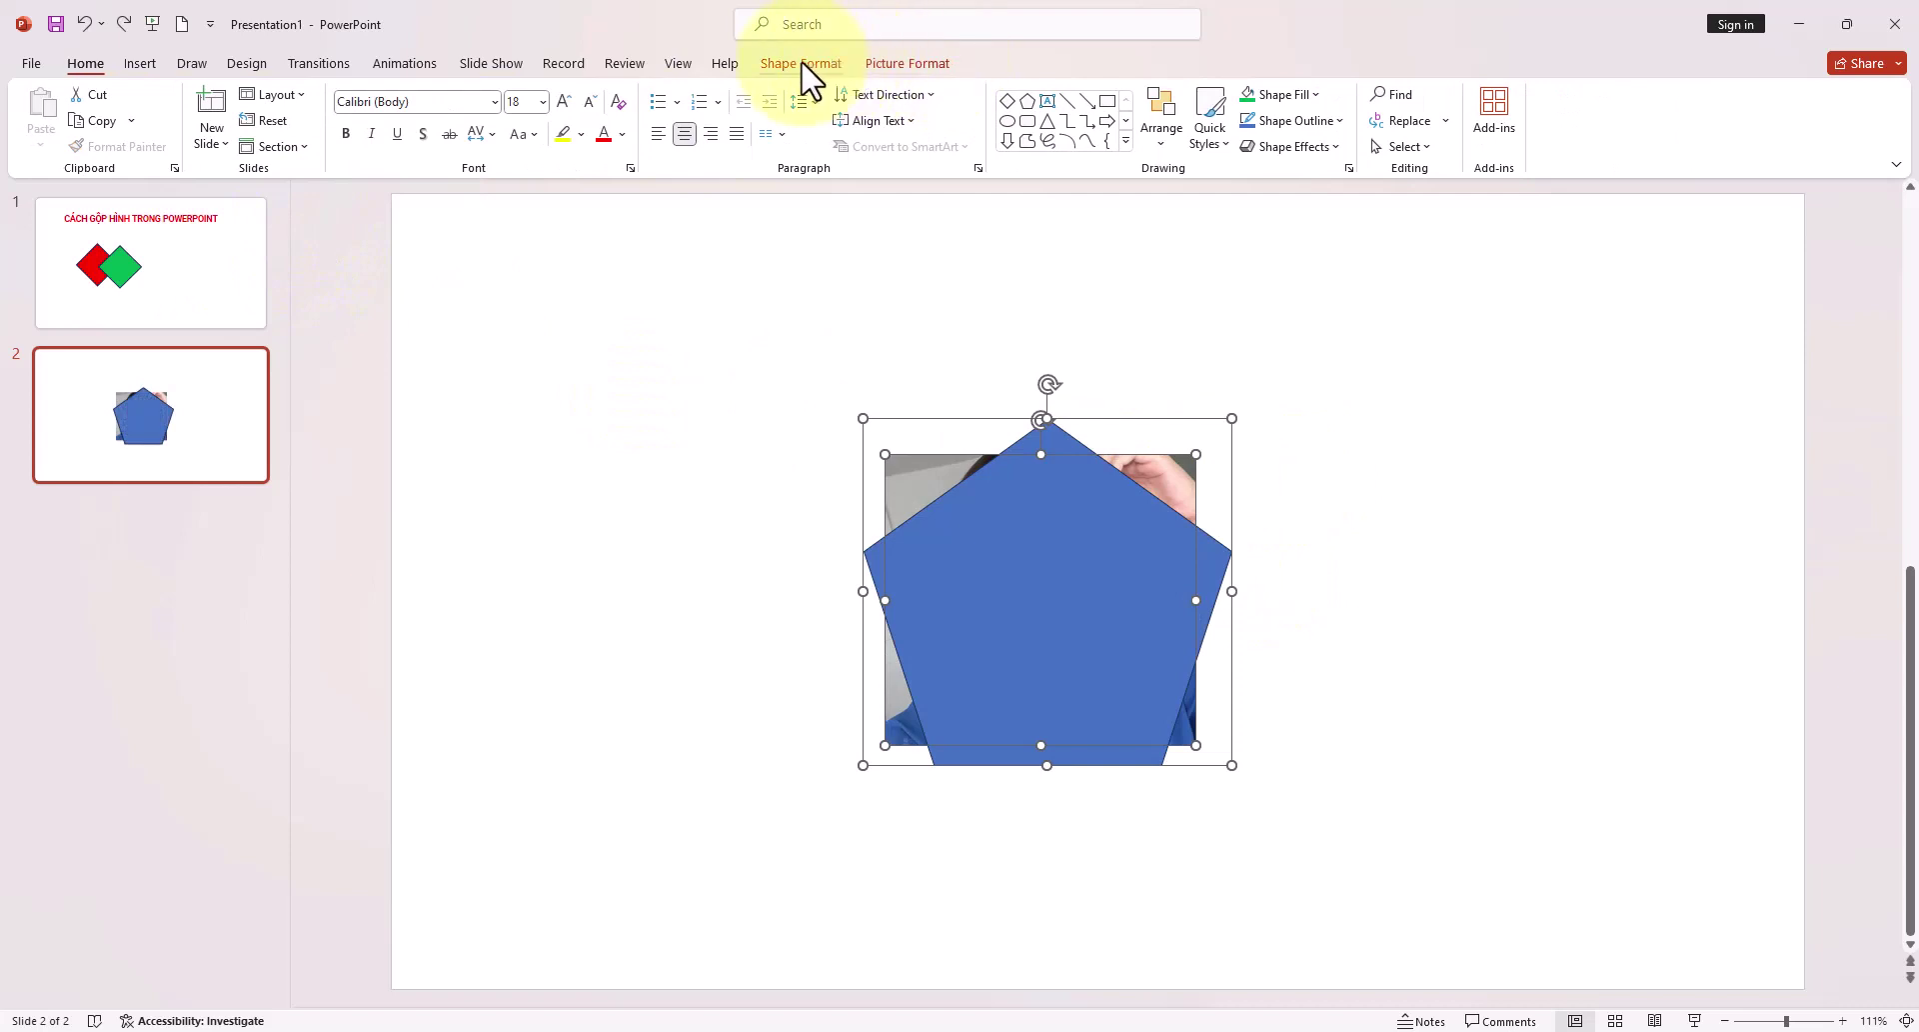
{"action": "left_click", "coordinate": [801, 64]}
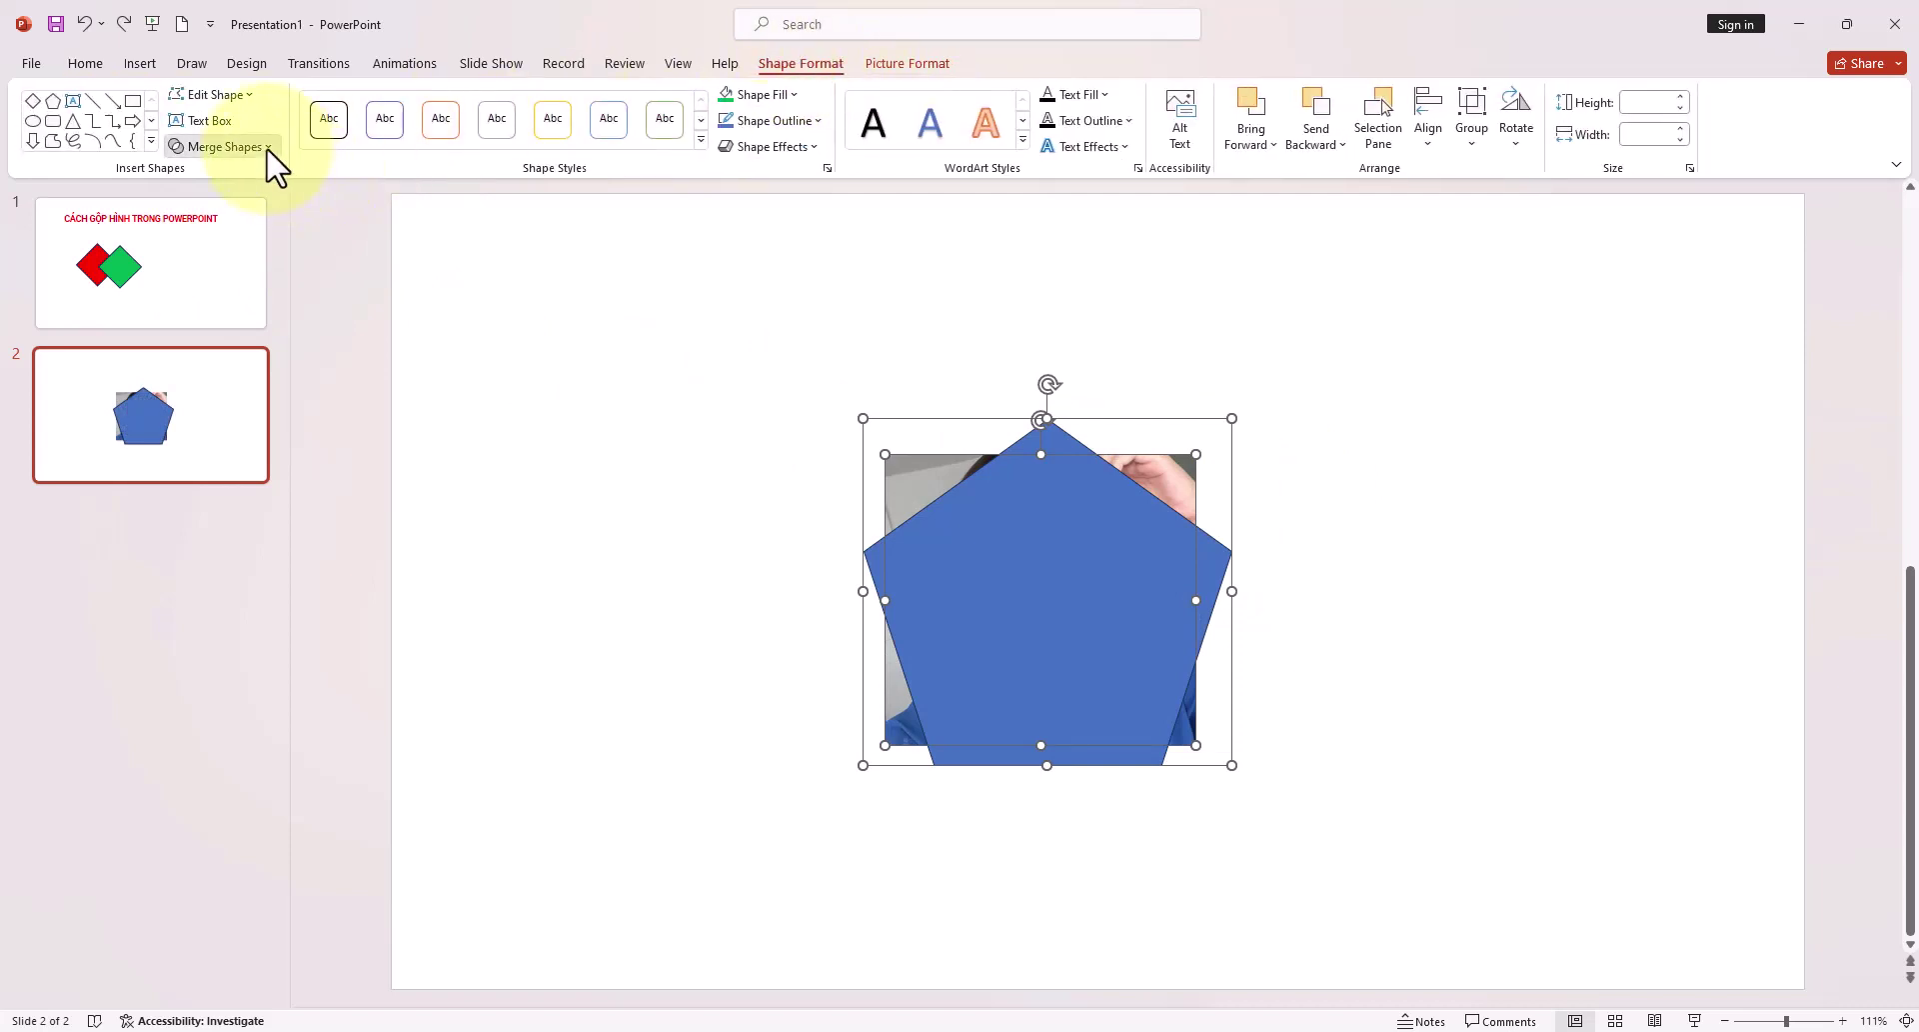
{"action": "left_click", "coordinate": [262, 150]}
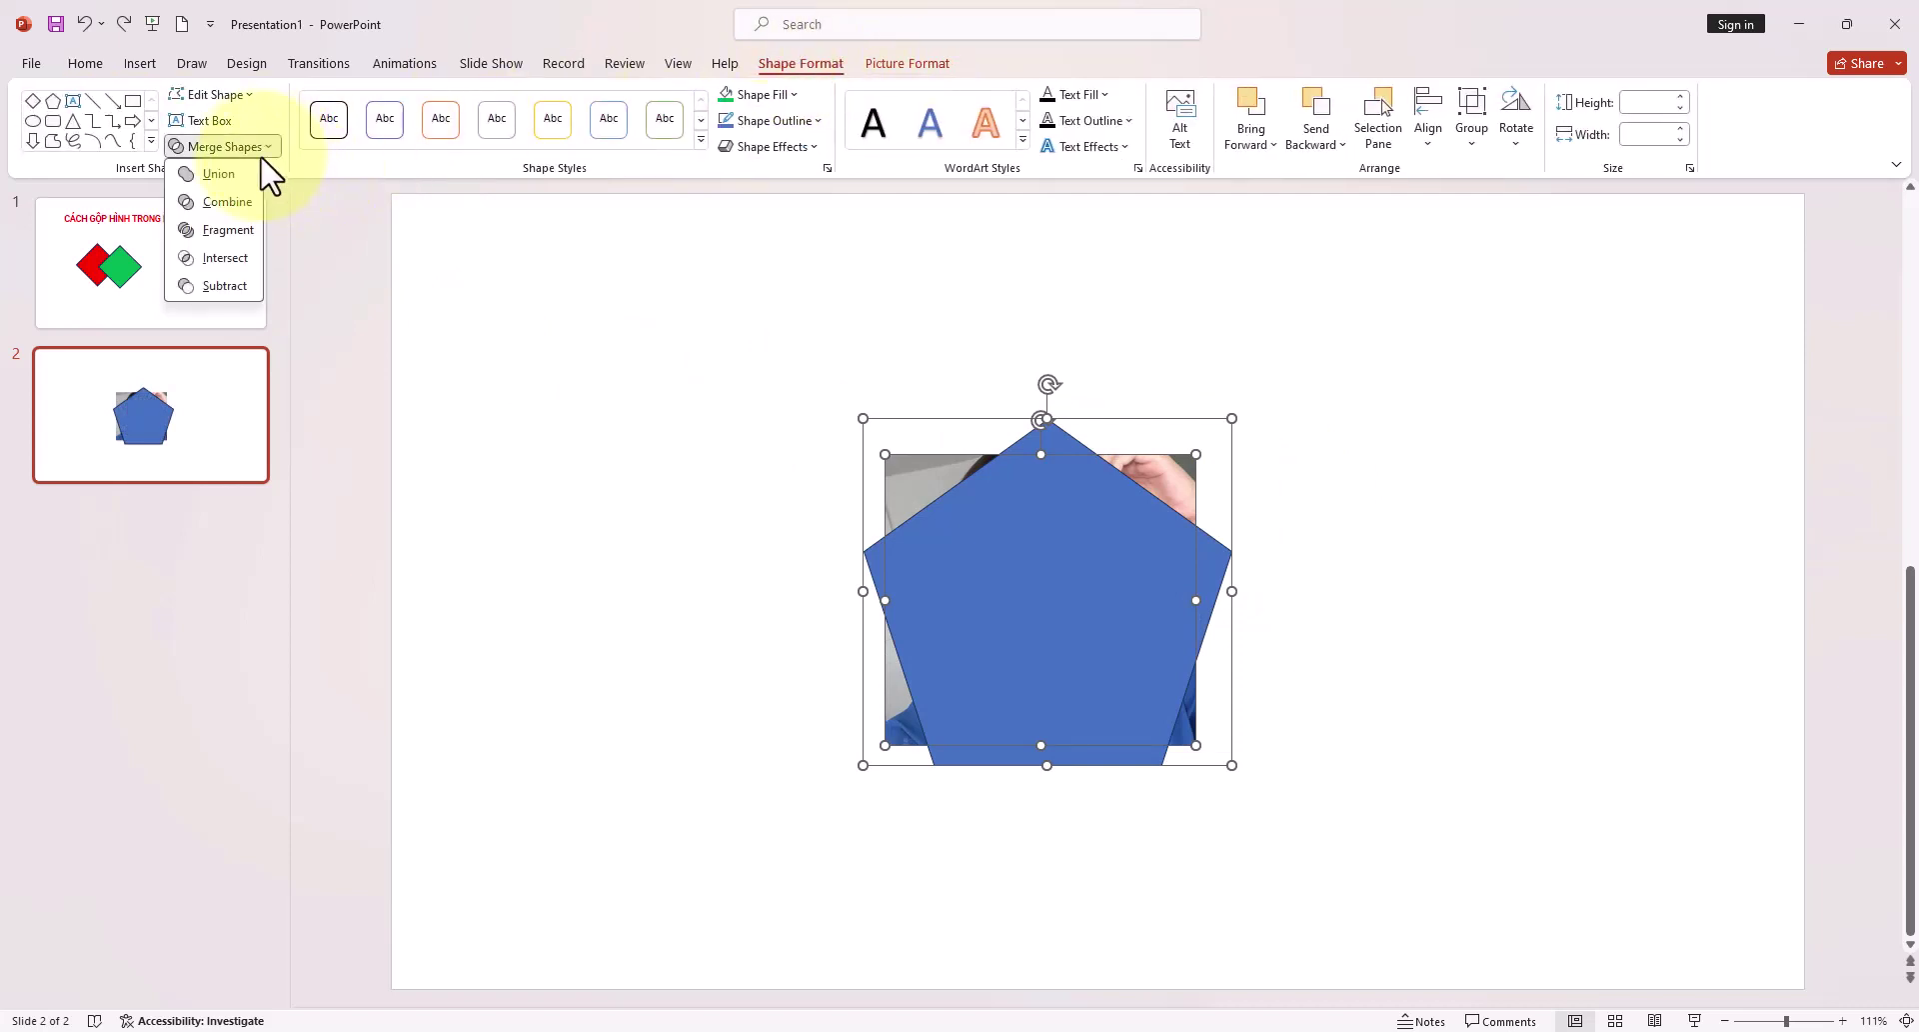
{"action": "left_click", "coordinate": [237, 234]}
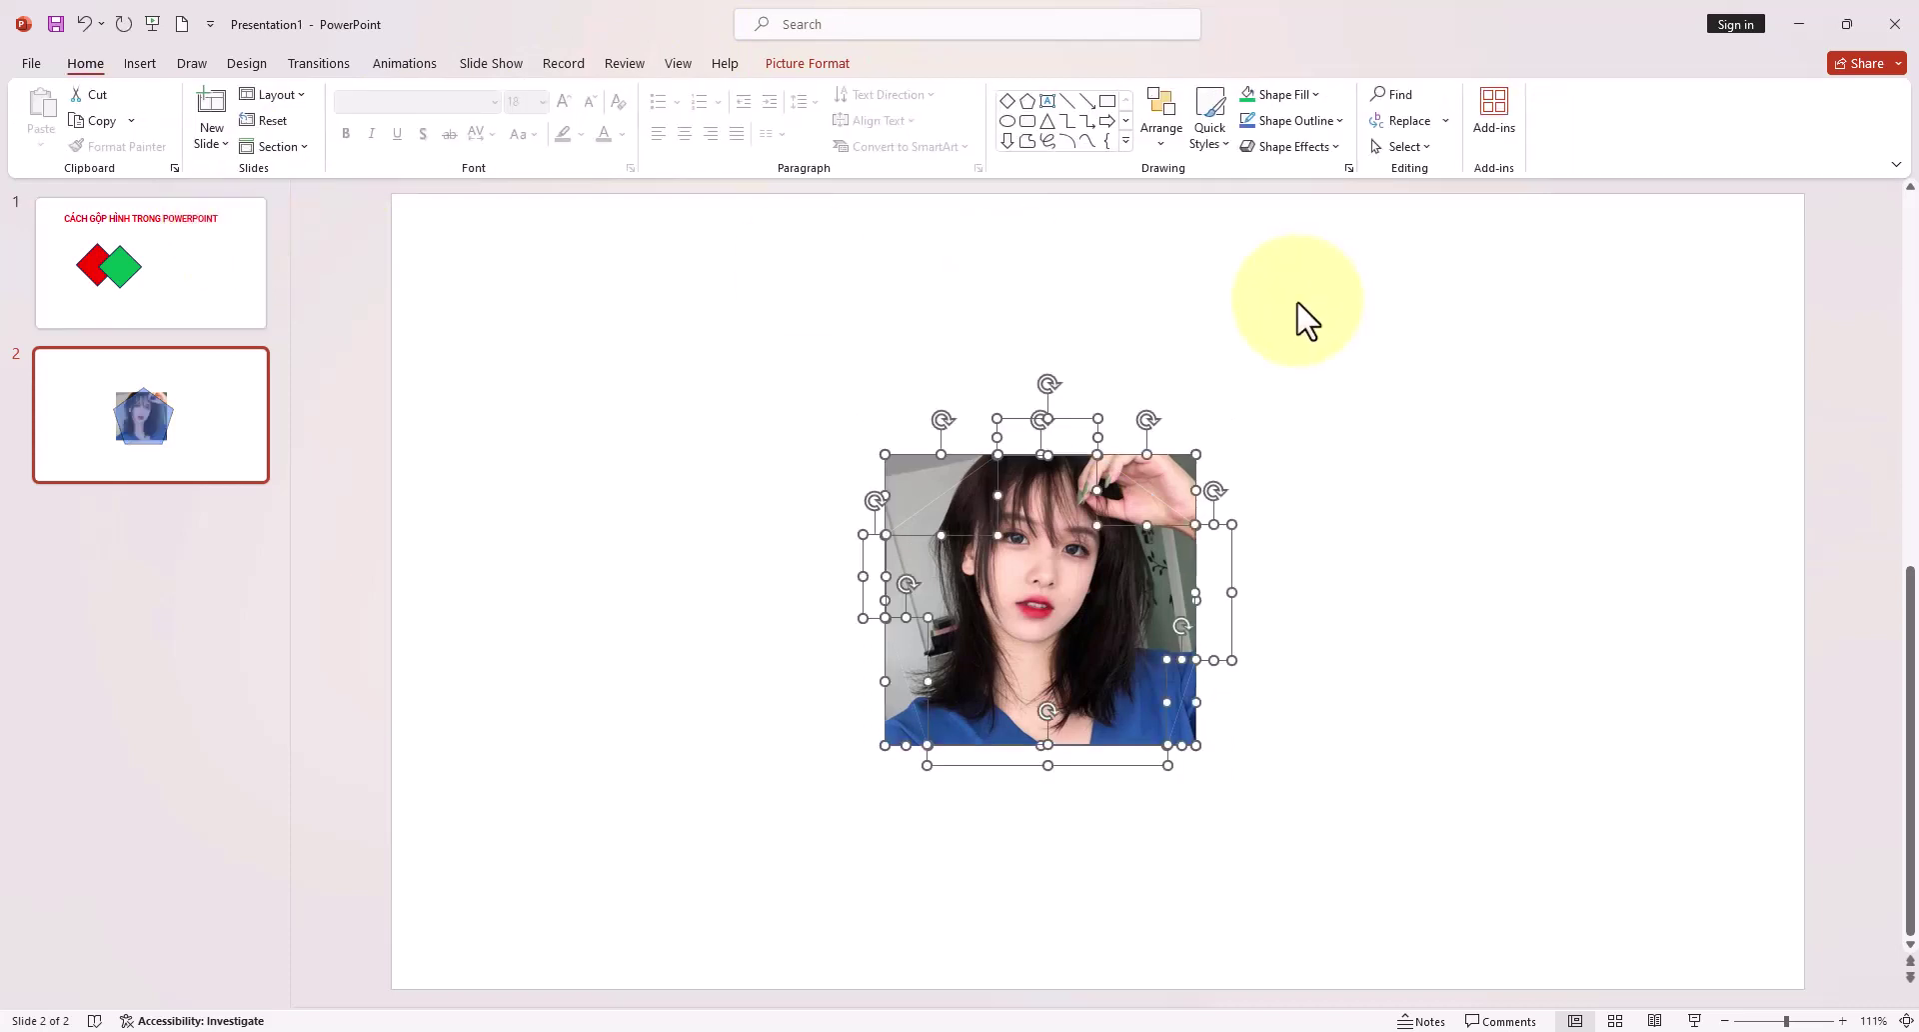
{"action": "left_click", "coordinate": [1230, 438]}
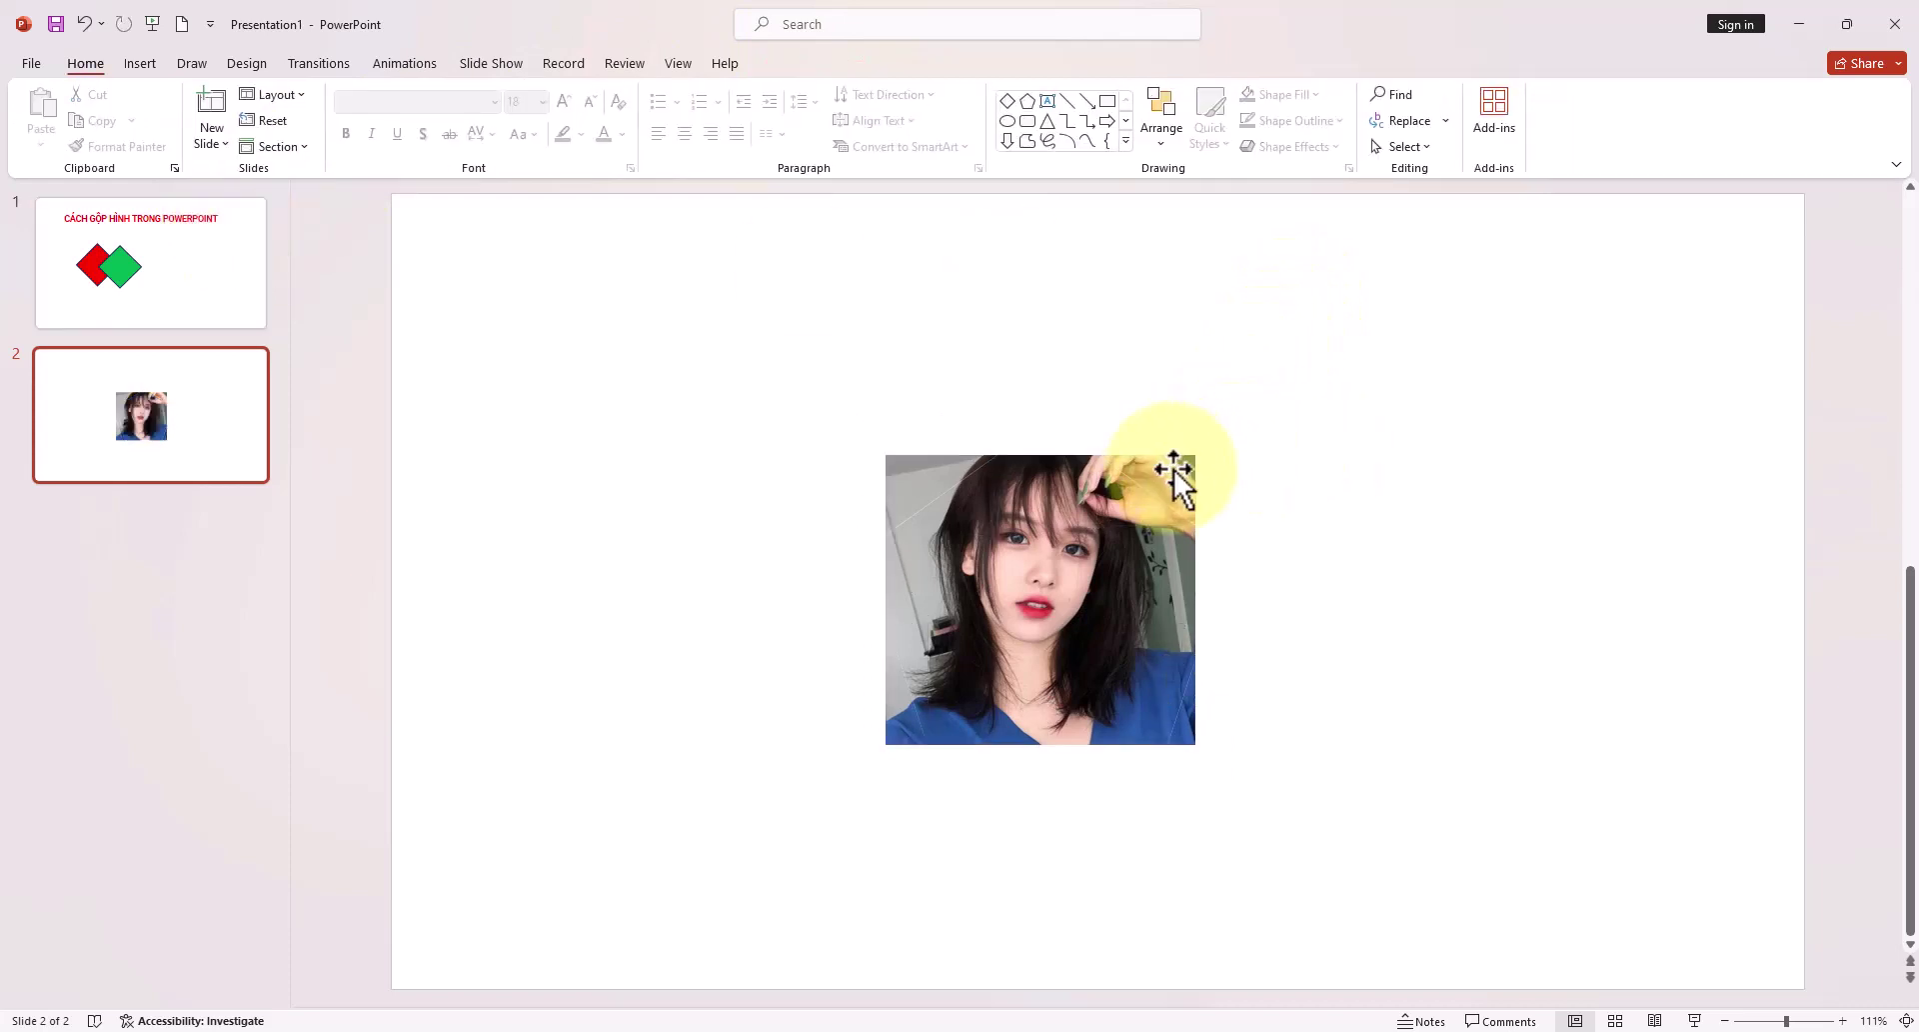
Drag the top-right, grey top-left and small blue fragments outward, leaving the face piece mid-slide
{"action": "left_click_drag", "start_coordinate": [1169, 471], "coordinate": [1487, 471]}
{"action": "left_click_drag", "start_coordinate": [1183, 617], "coordinate": [1411, 640]}
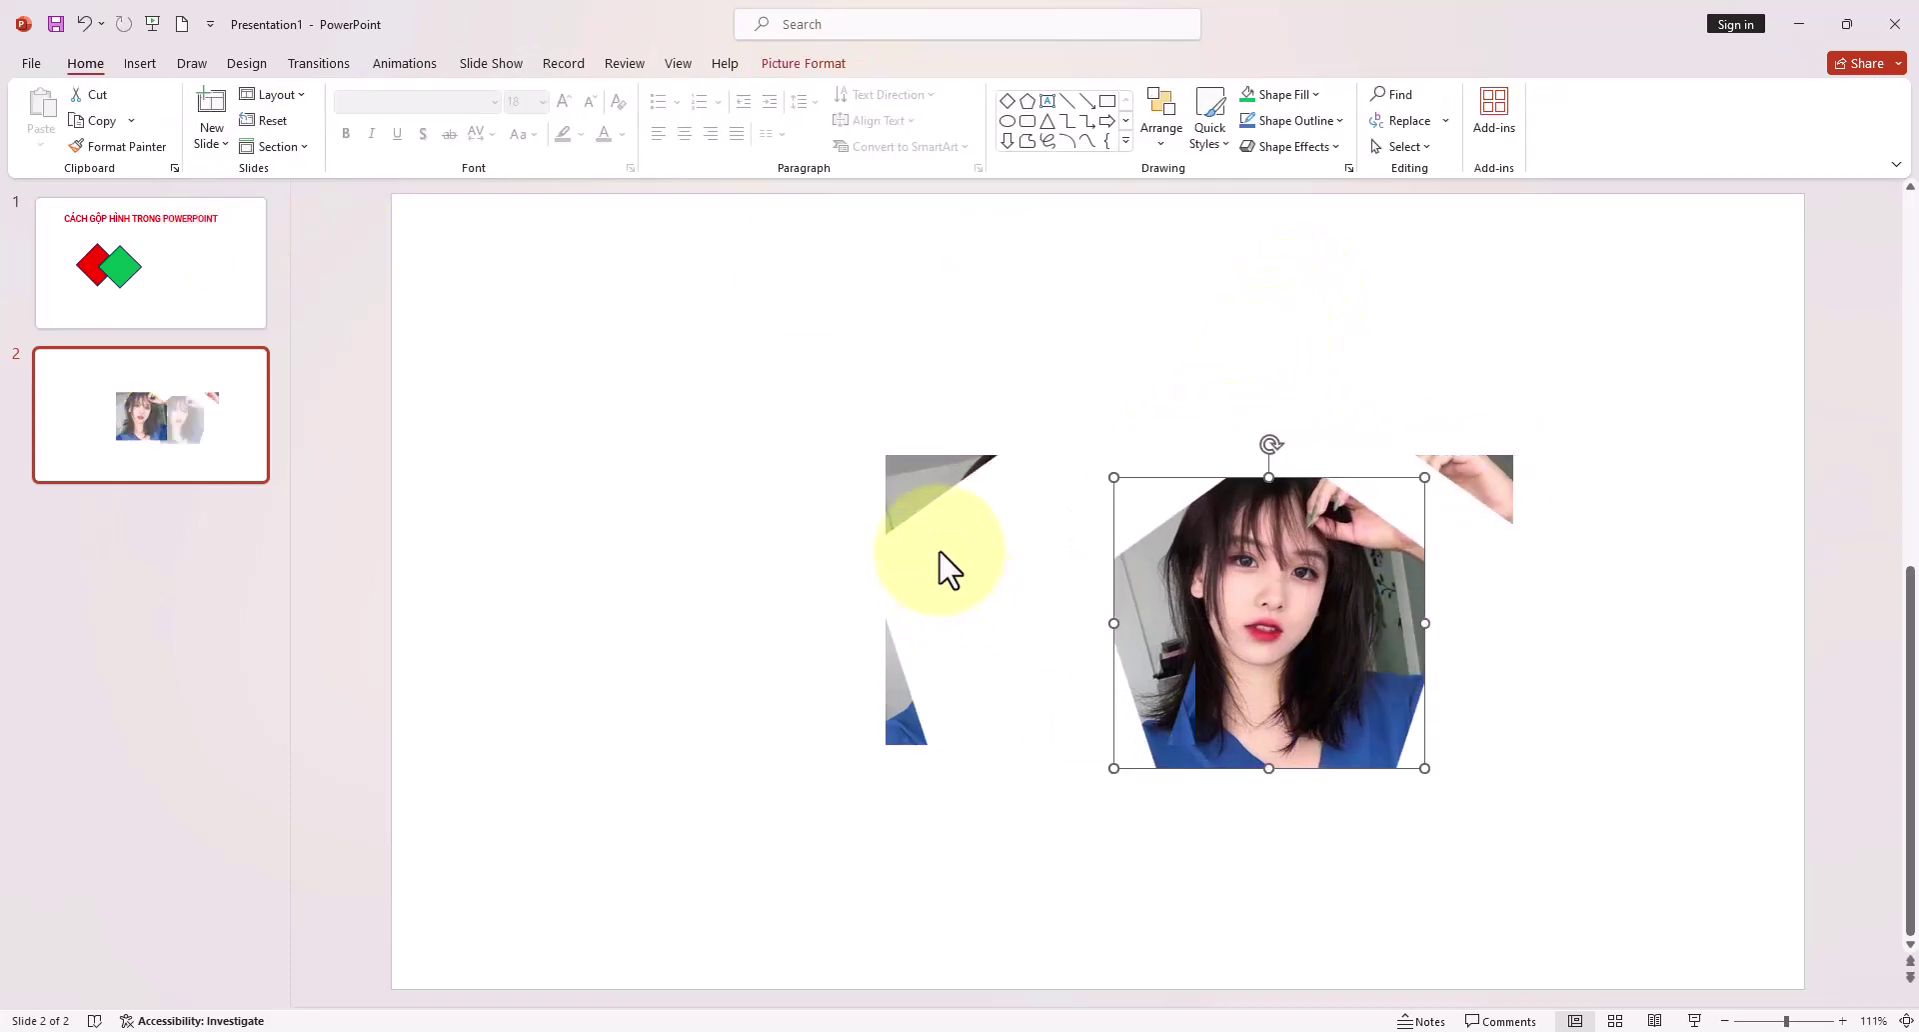
{"action": "left_click_drag", "start_coordinate": [916, 477], "coordinate": [608, 386]}
{"action": "left_click_drag", "start_coordinate": [897, 662], "coordinate": [605, 671]}
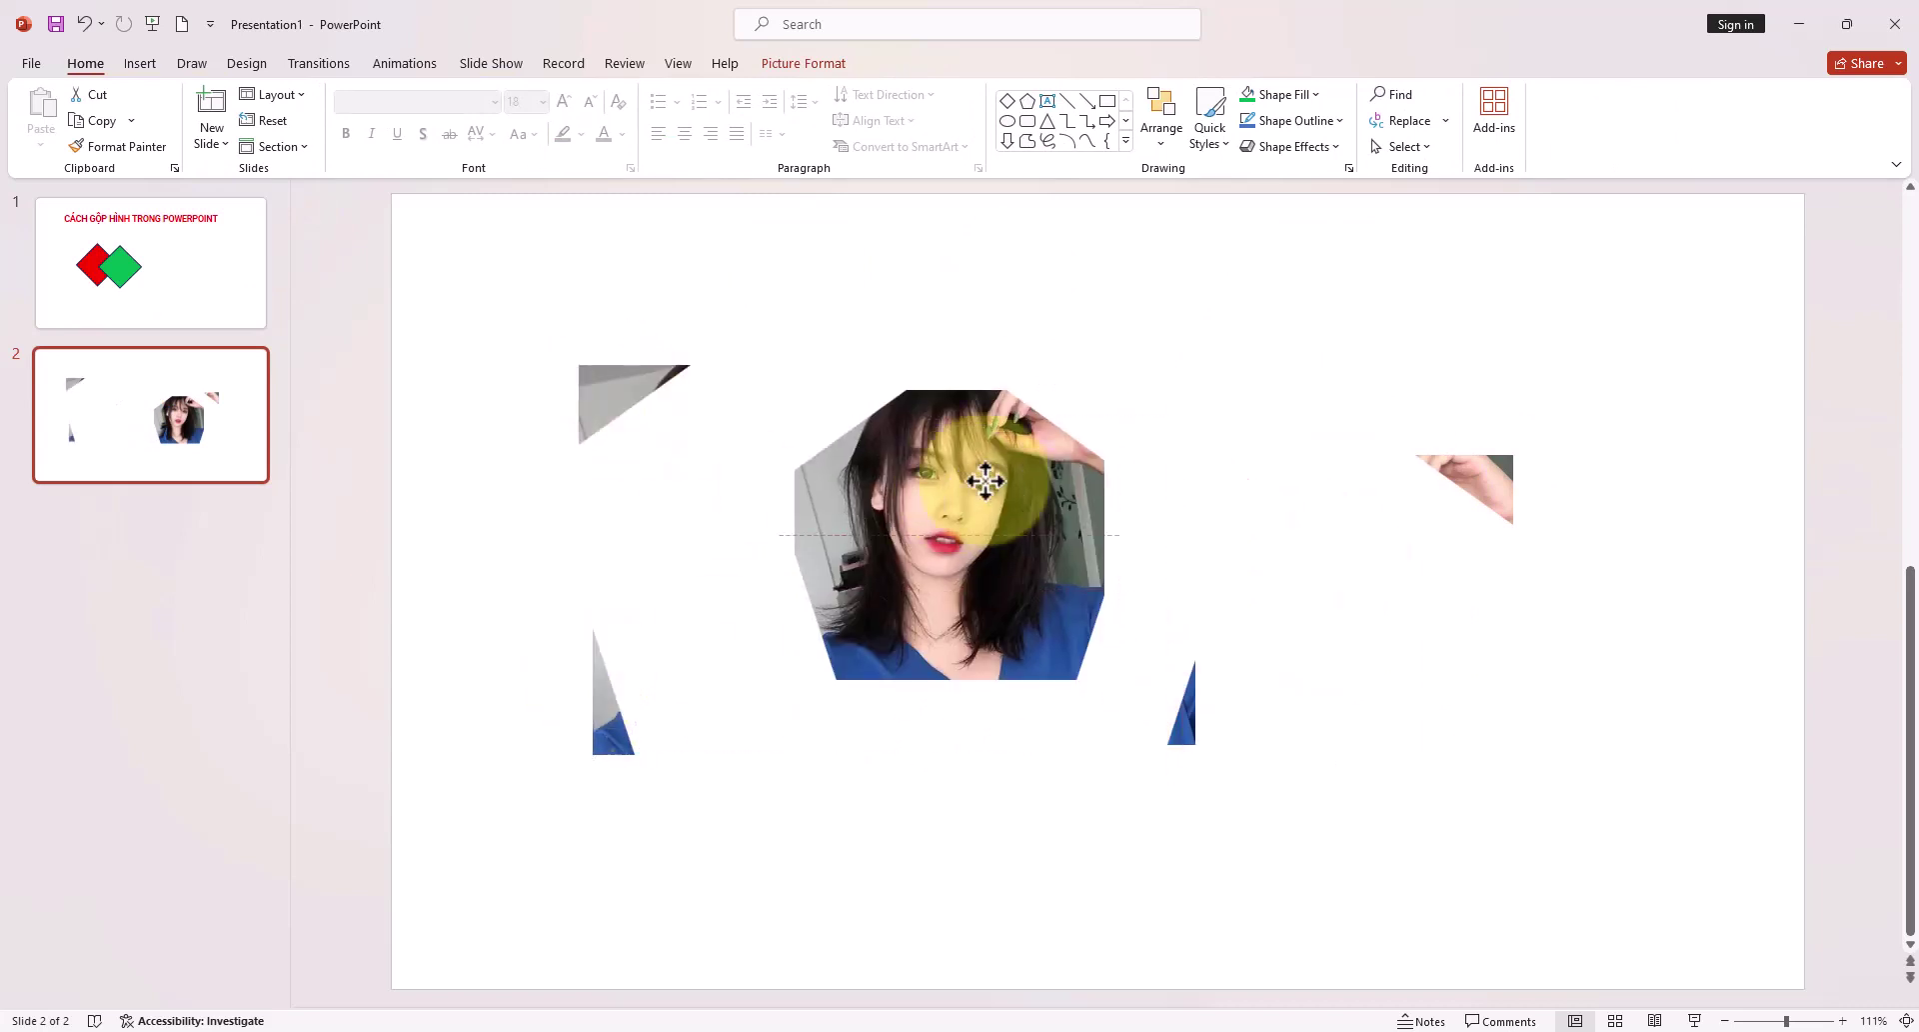
{"action": "left_click_drag", "start_coordinate": [1332, 609], "coordinate": [989, 495]}
{"action": "left_click_drag", "start_coordinate": [1199, 710], "coordinate": [1289, 753]}
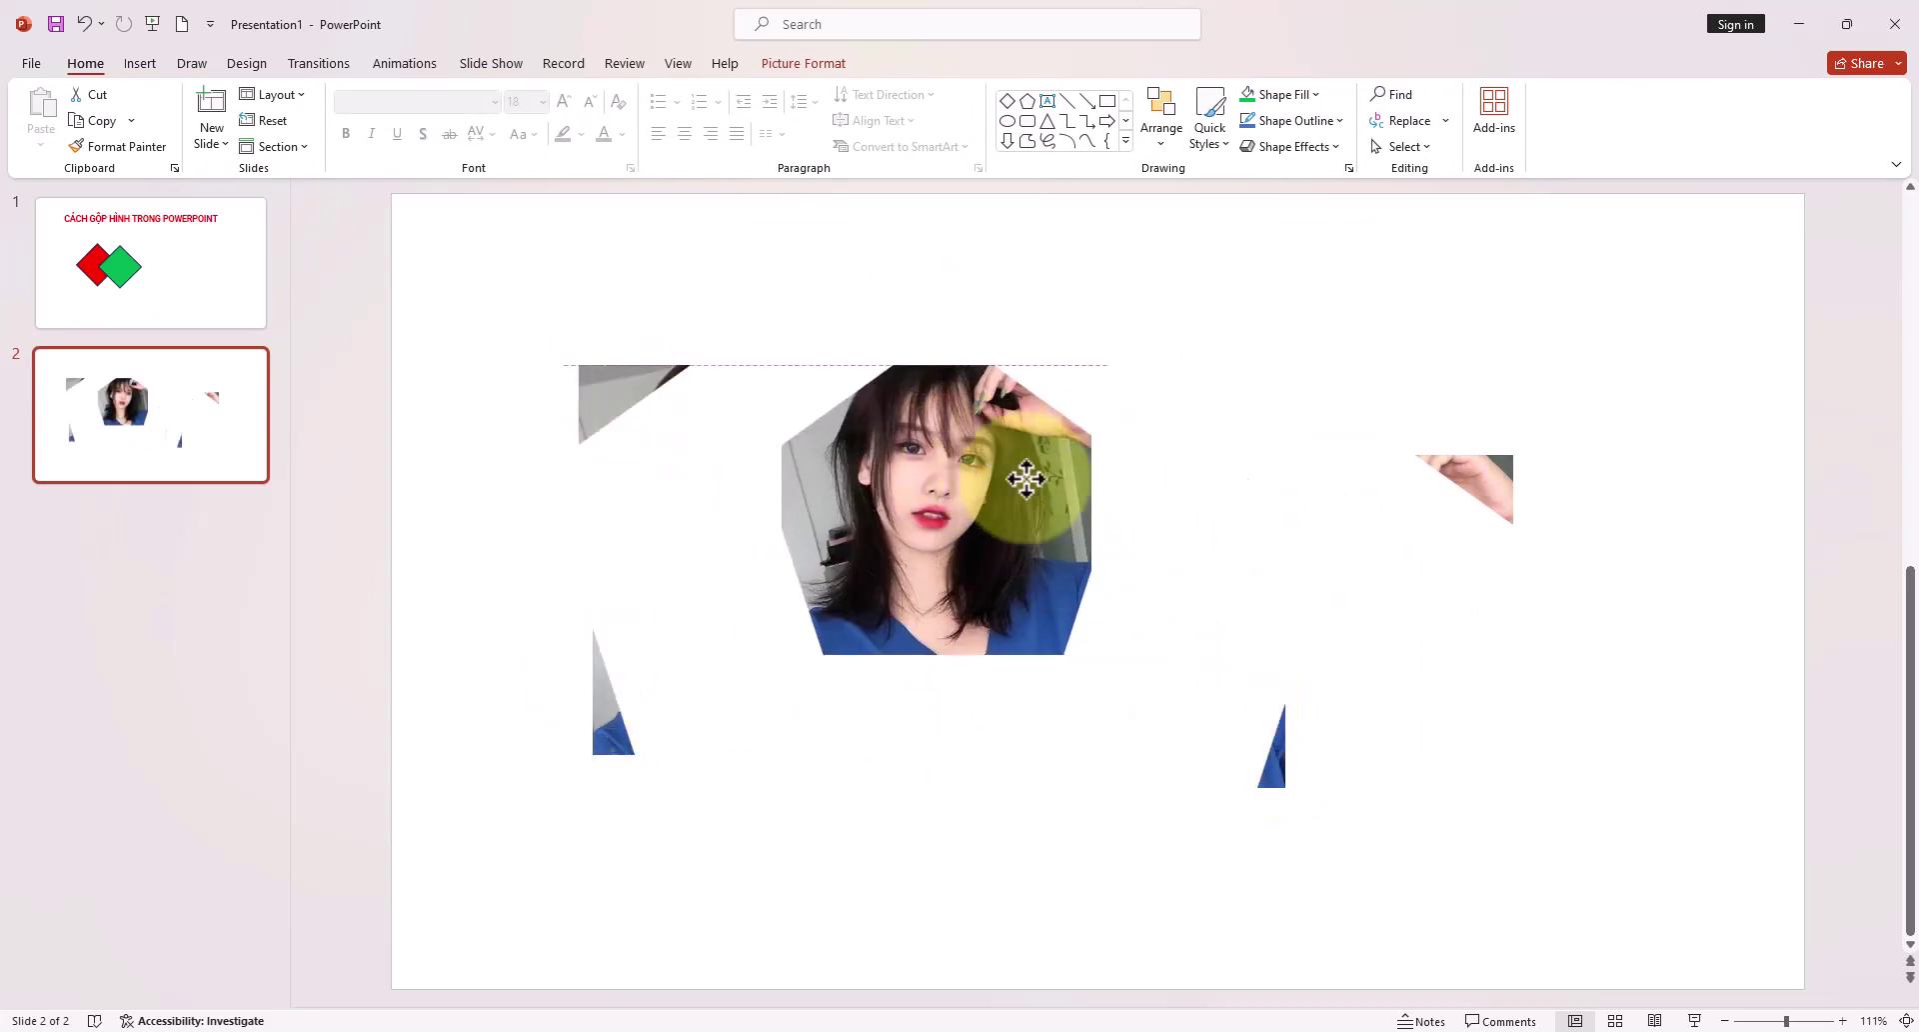
{"action": "left_click_drag", "start_coordinate": [955, 425], "coordinate": [999, 450]}
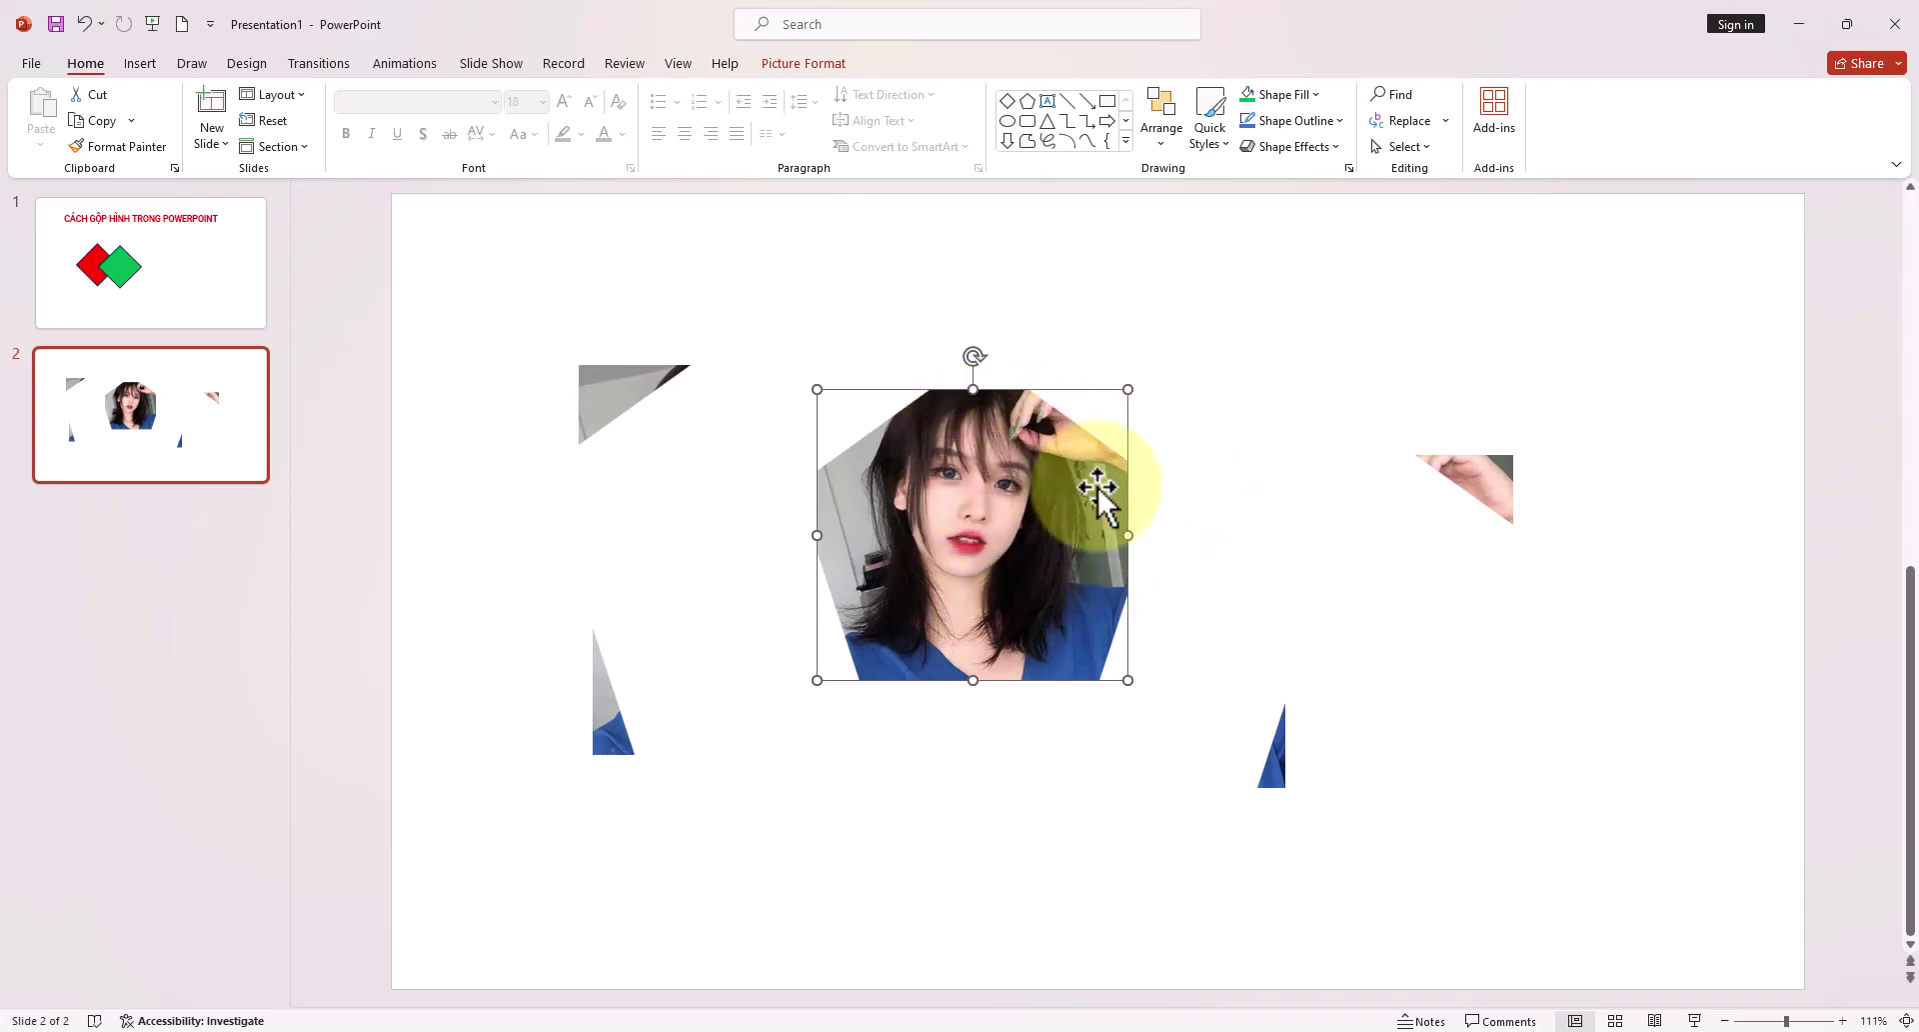
Switch to the slide 1 thumbnail showing the title and overlapping red and green diamonds
{"action": "left_click", "coordinate": [236, 279]}
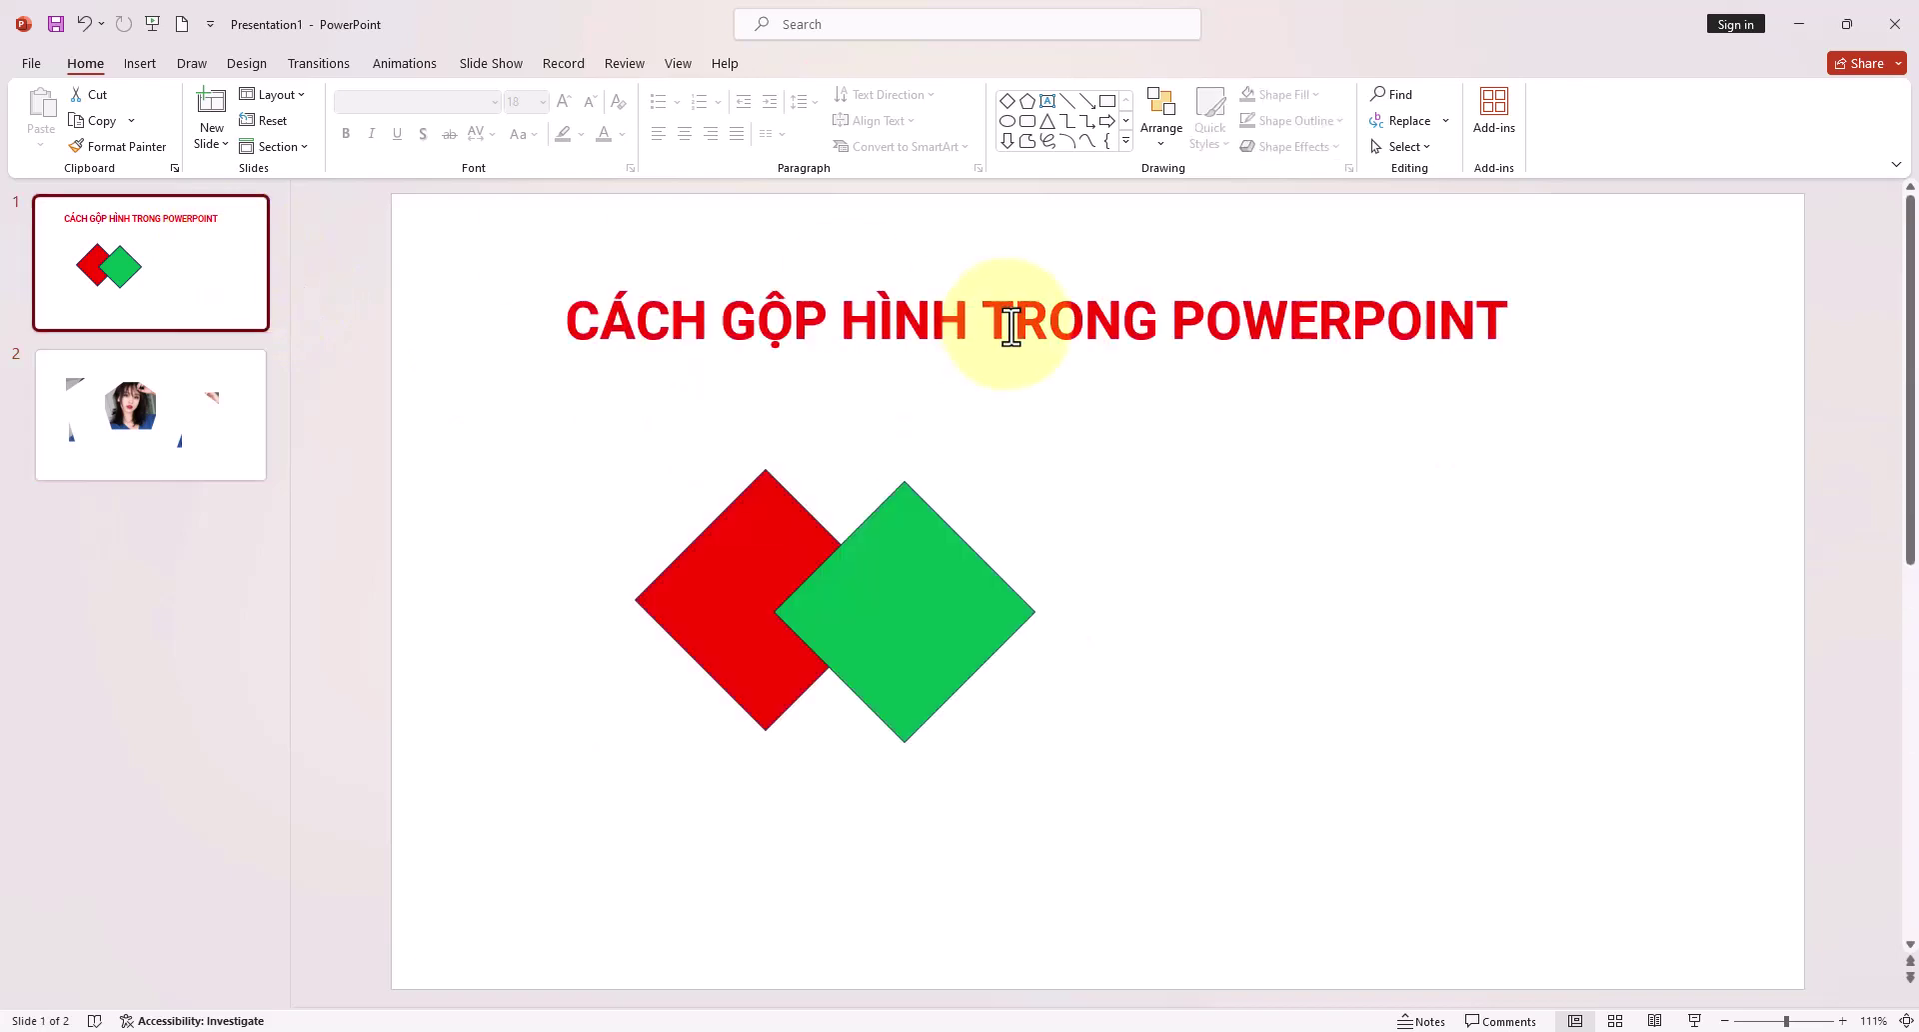